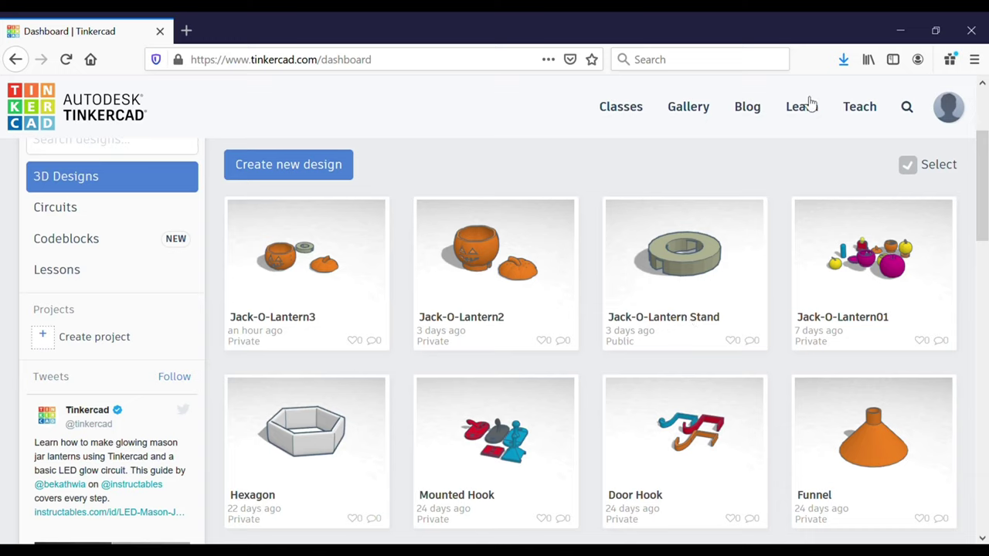
- Duplicate the Jack-O-Lantern Stand design from the dashboard
mouse_move(751, 214)
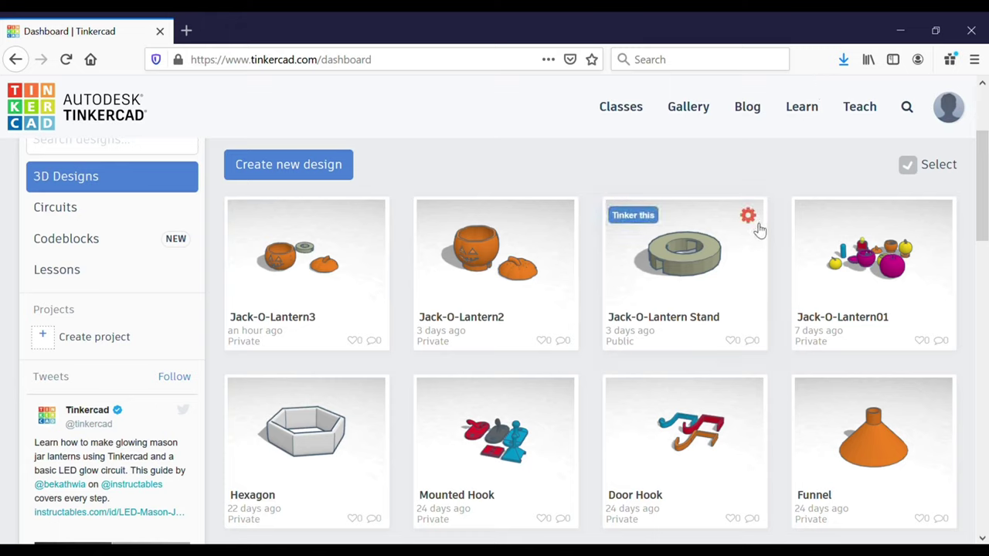
click(748, 217)
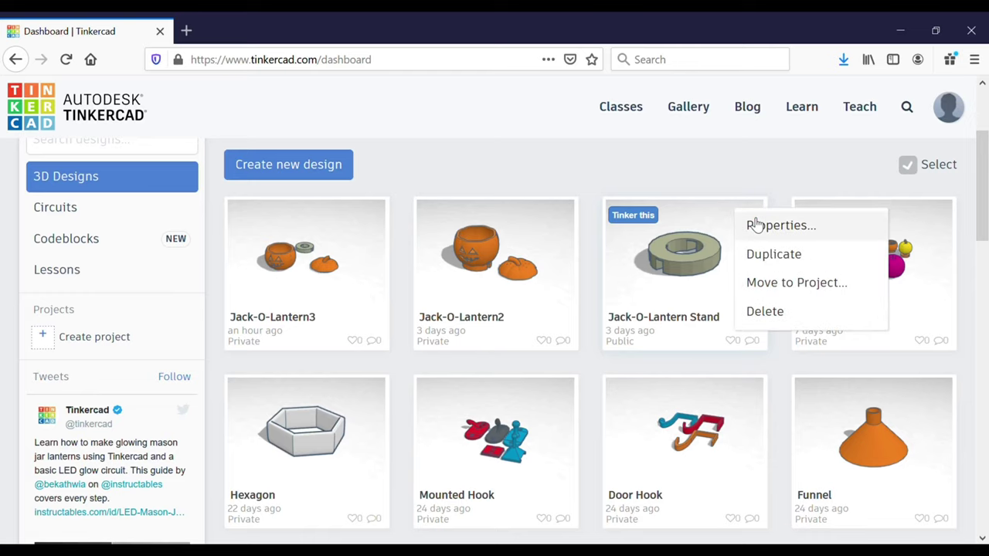
click(776, 260)
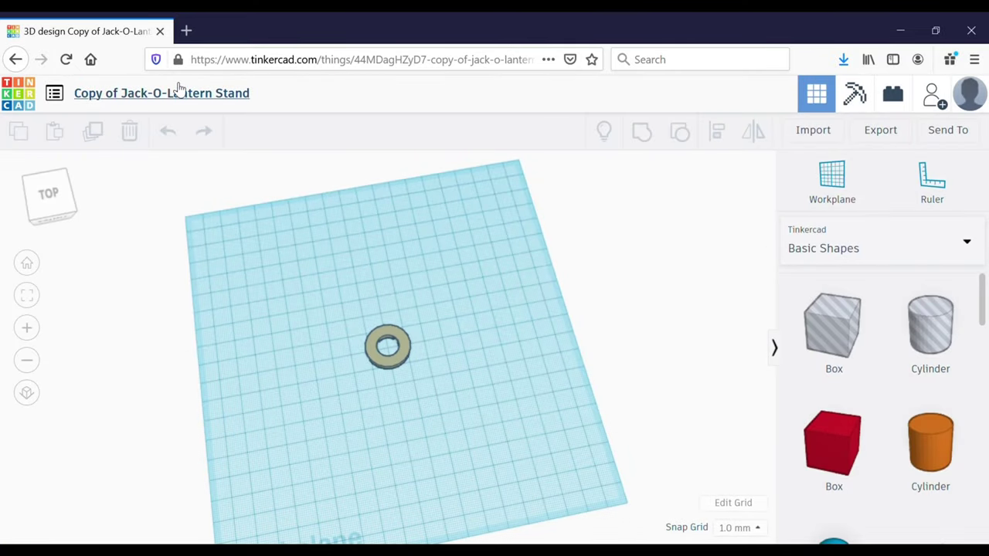
- Rename the copied design as New Jack-O-Lantern
click(134, 93)
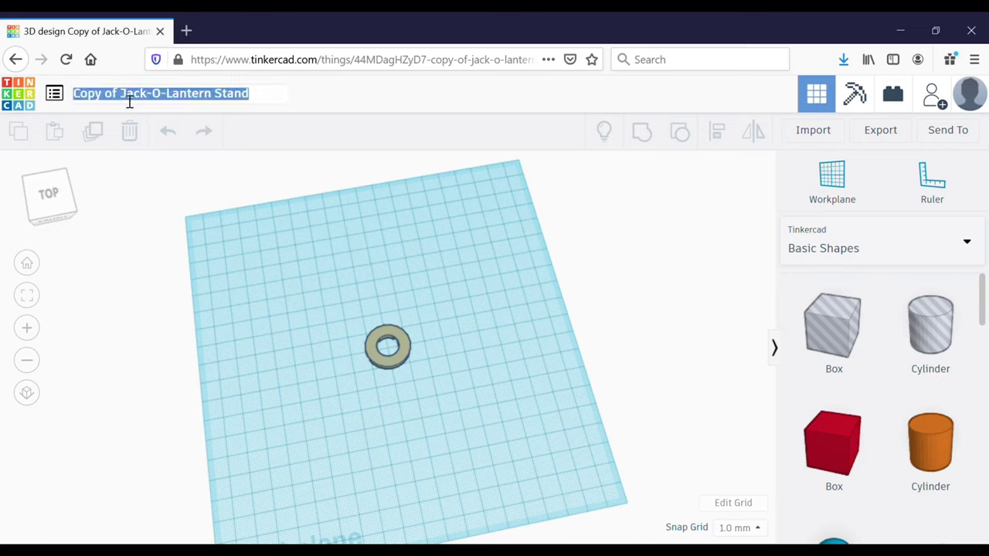
key(Home)
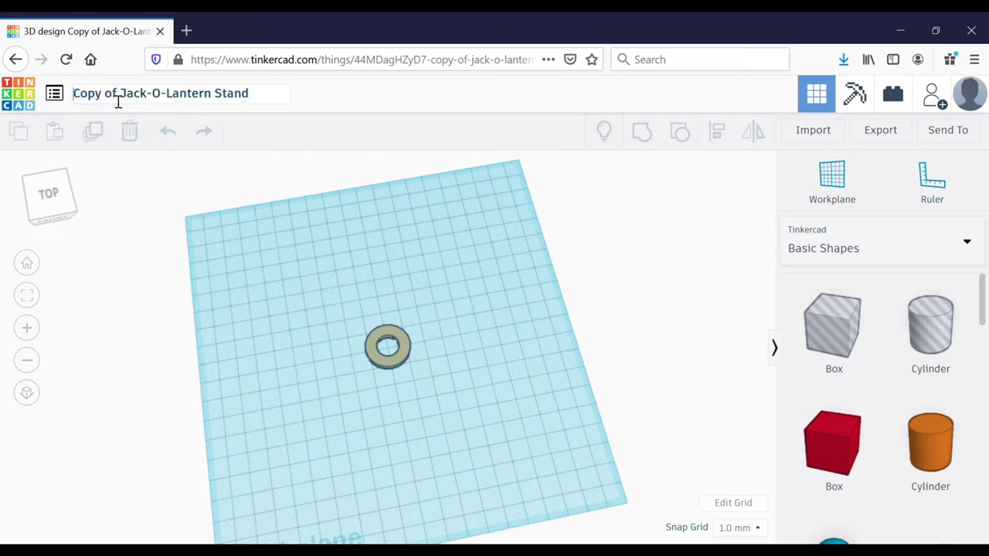
key(Delete)
key(Delete)
key(Delete)
key(Delete)
key(Delete)
key(Delete)
key(Delete)
key(Delete)
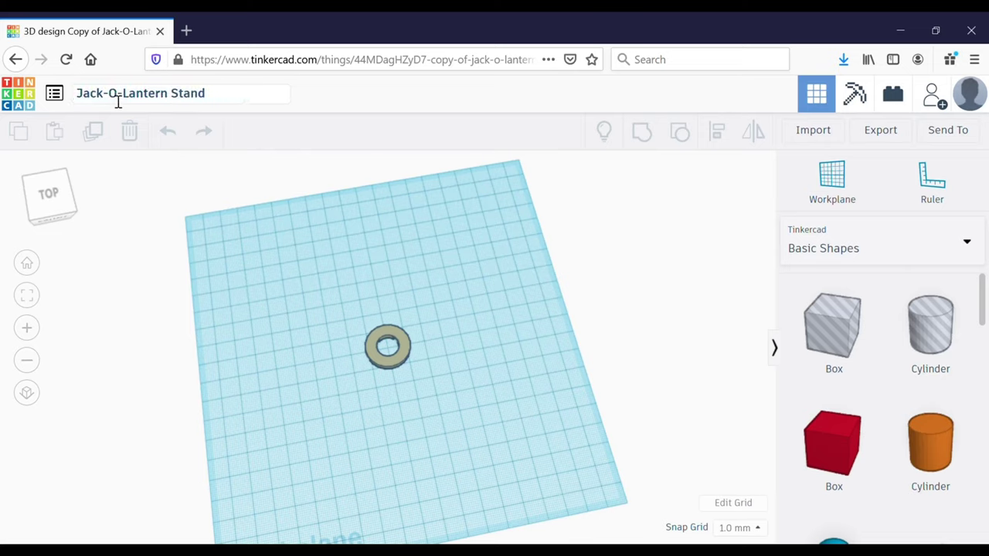
text(New)
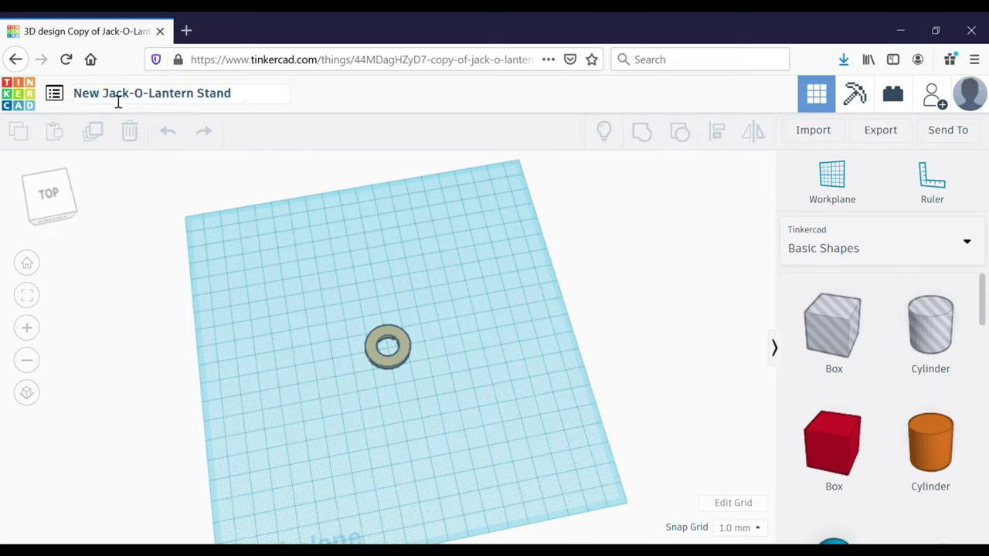
key(Return)
right_drag(524, 369, 518, 299)
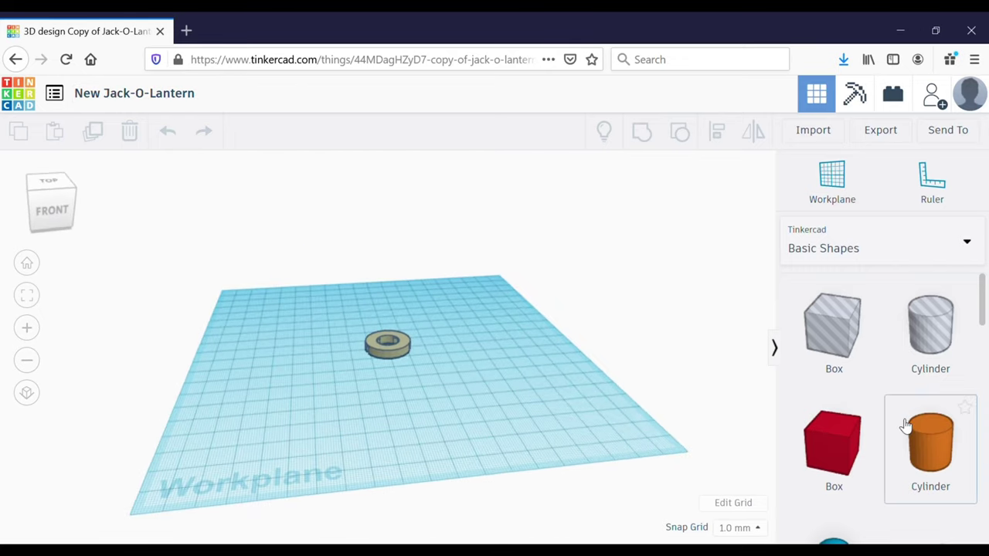
scroll(904, 421, down, 1)
right_drag(595, 394, 585, 366)
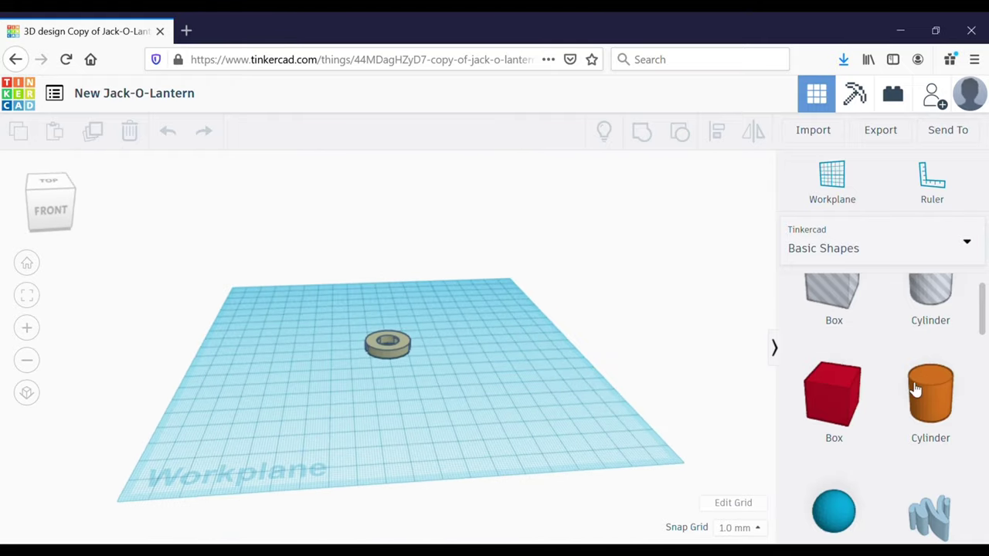
scroll(927, 409, down, 6)
scroll(916, 455, down, 6)
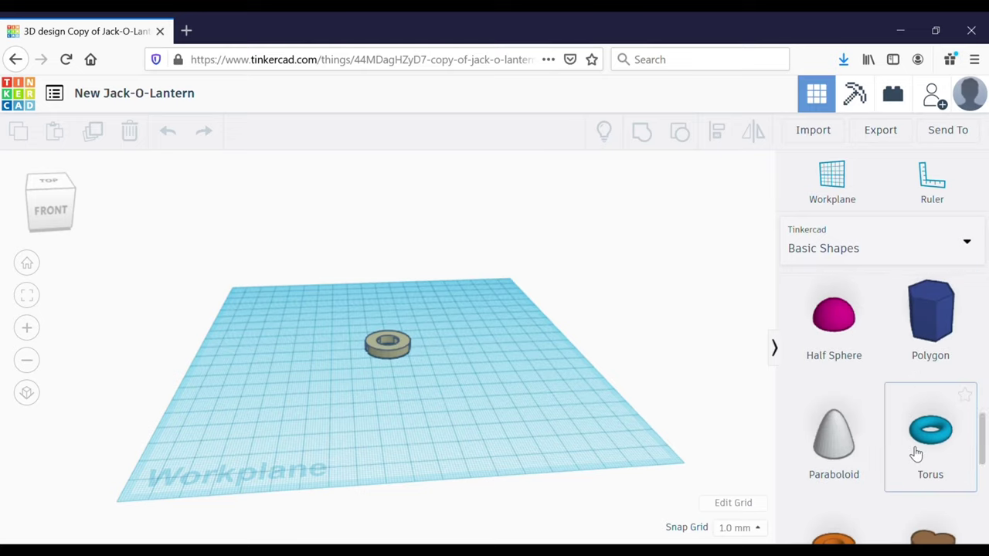
scroll(916, 454, up, 15)
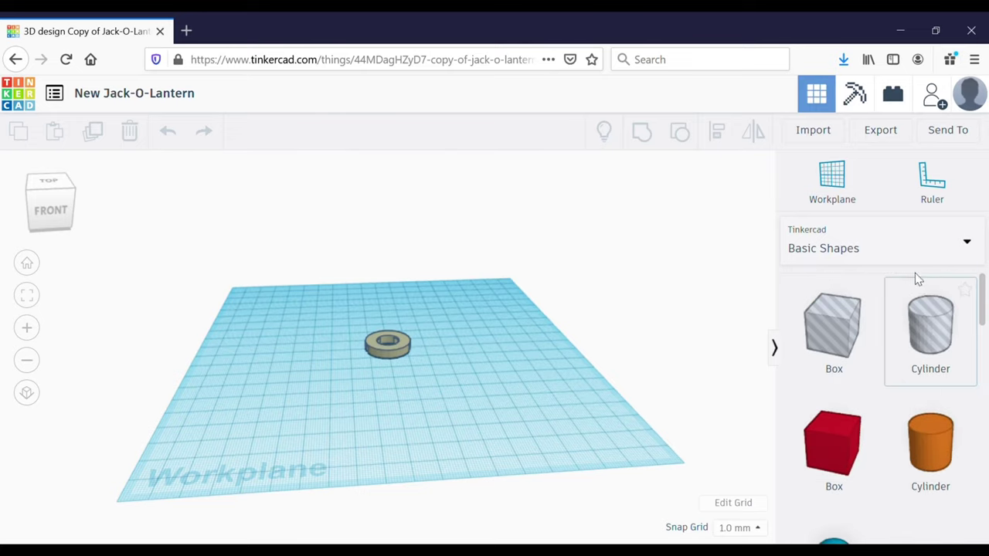
- Find the hi-res sphere ii on page 5 of all shape generators and place one on the workplane in front of the ring stand
click(920, 255)
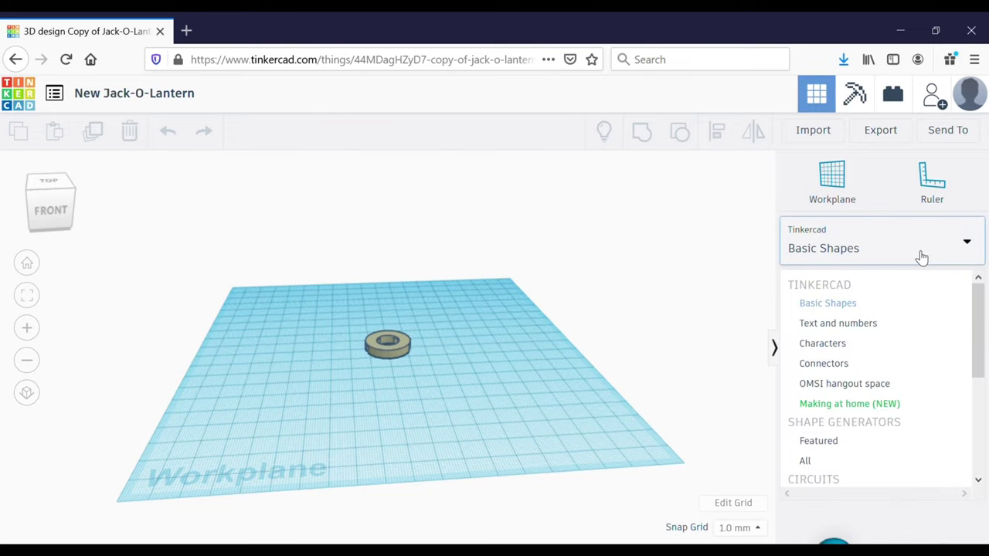
click(817, 460)
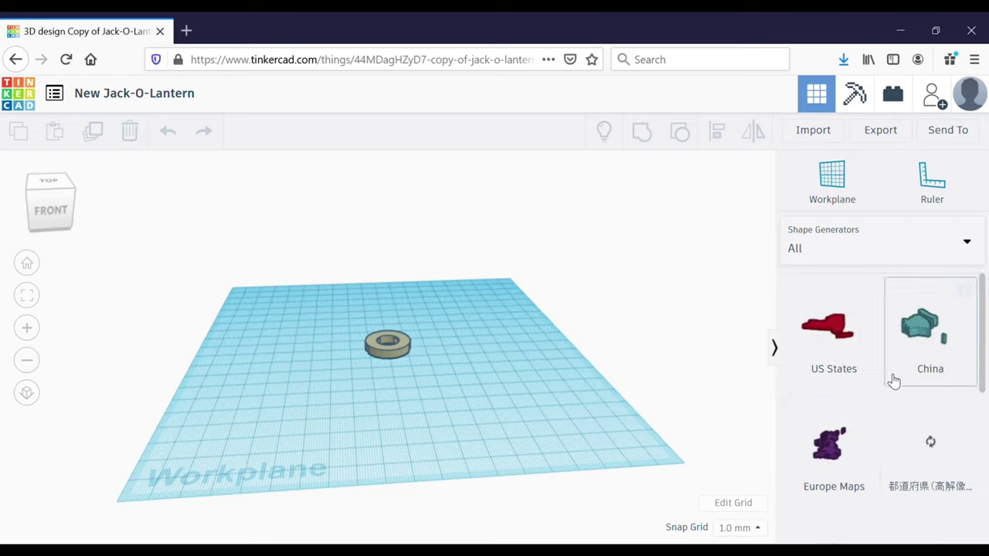
scroll(912, 320, down, 10)
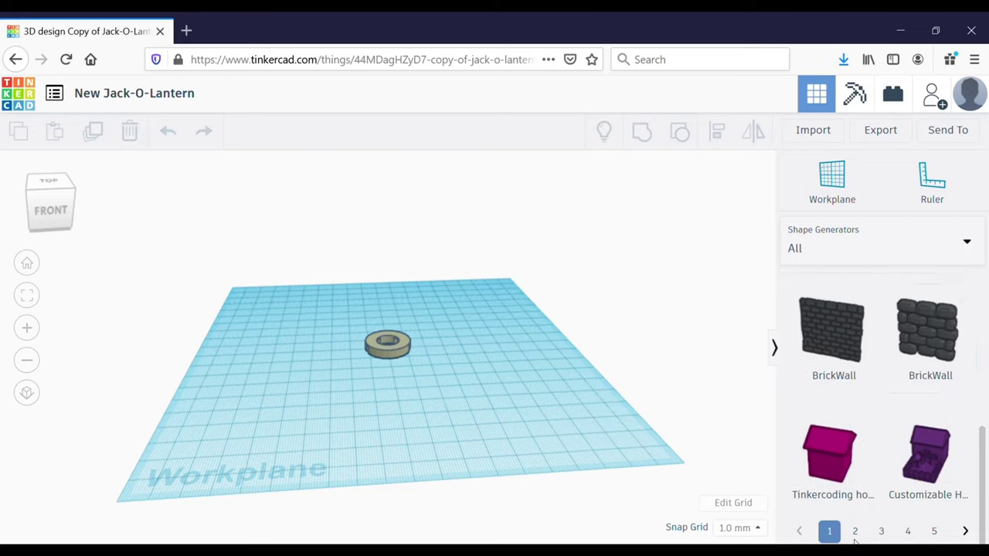
click(855, 536)
scroll(902, 455, up, 3)
scroll(901, 454, up, 1)
scroll(901, 455, down, 5)
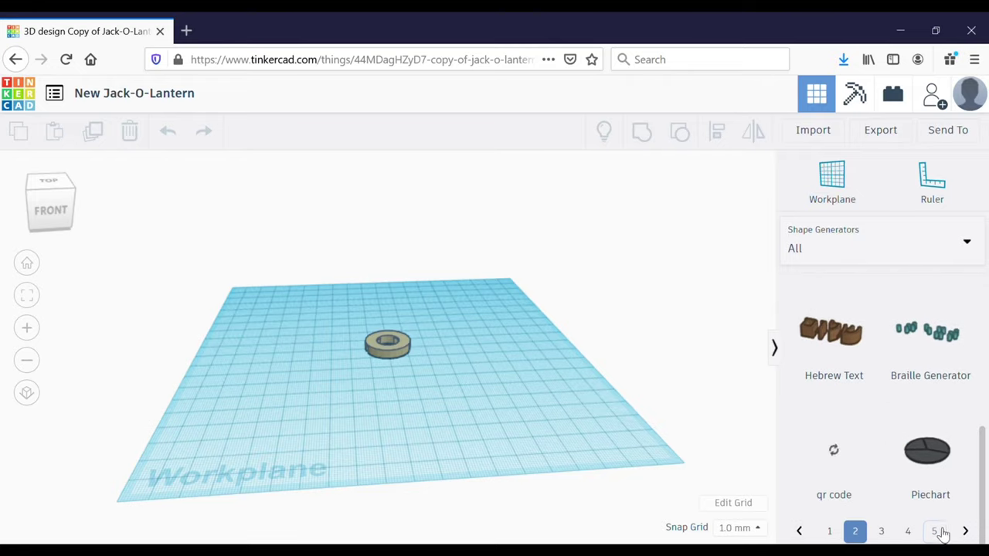
click(937, 532)
drag(843, 479, 524, 427)
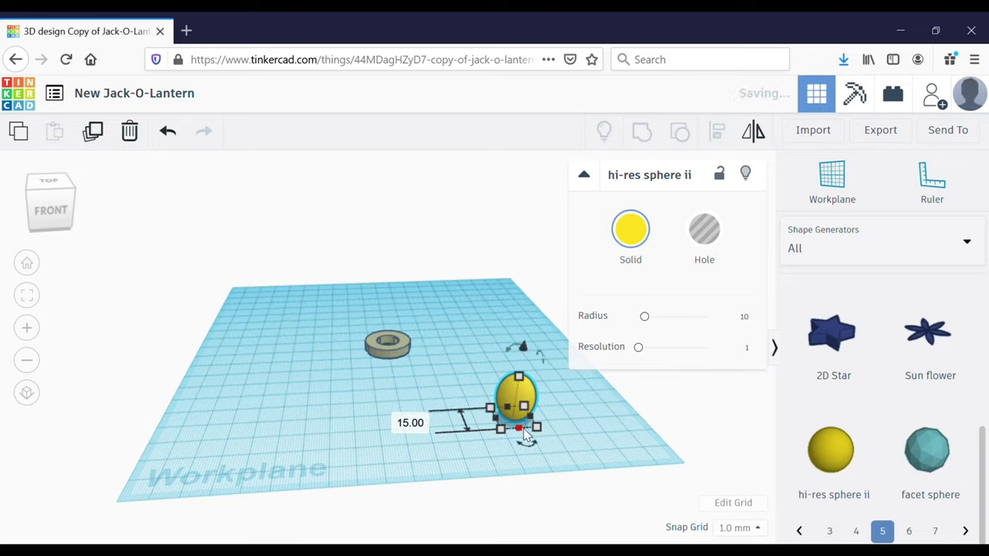
click(557, 415)
- Duplicate the yellow sphere and shift the copy 10 mm sideways so that it overlaps the original
click(518, 400)
key(ctrl+d)
key(Right)
key(Right)
key(Right)
key(Right)
key(Right)
key(Right)
key(Right)
key(Right)
key(Right)
key(Right)
- Duplicate and rotate the sphere pair about its vertical axis repeatedly to form a ribbed pumpkin of eight overlapping spheres
key(ctrl+a)
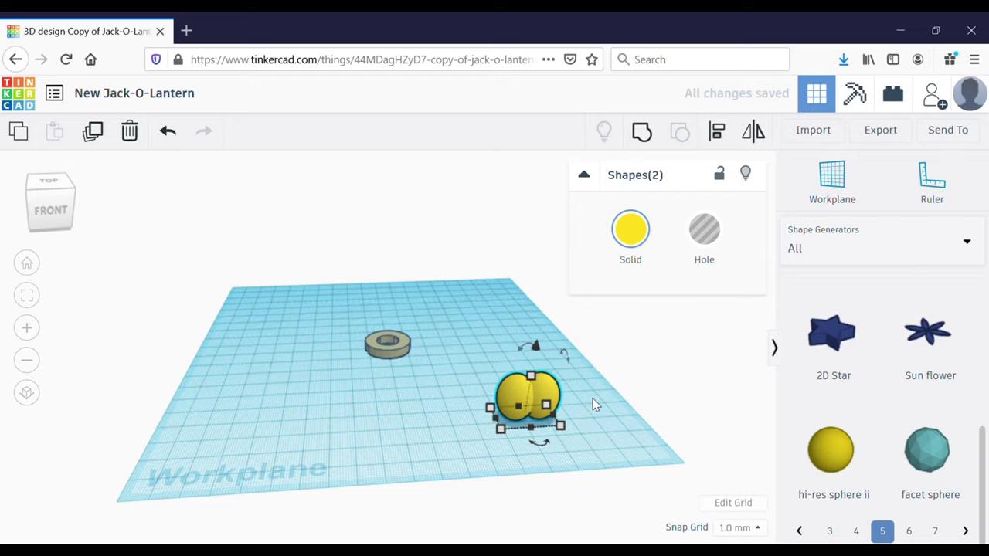
key(ctrl+d)
drag(539, 442, 604, 332)
click(424, 453)
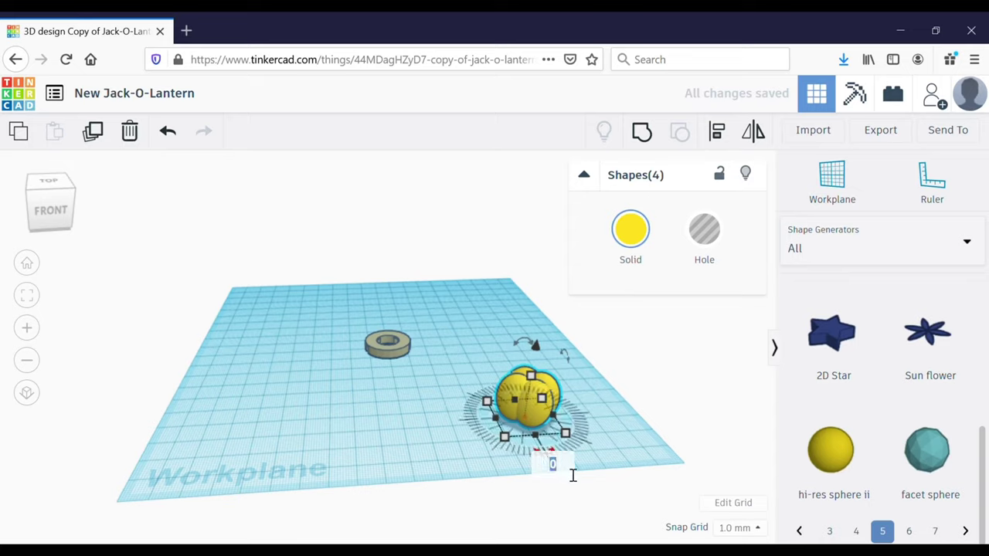
key(Return)
click(613, 439)
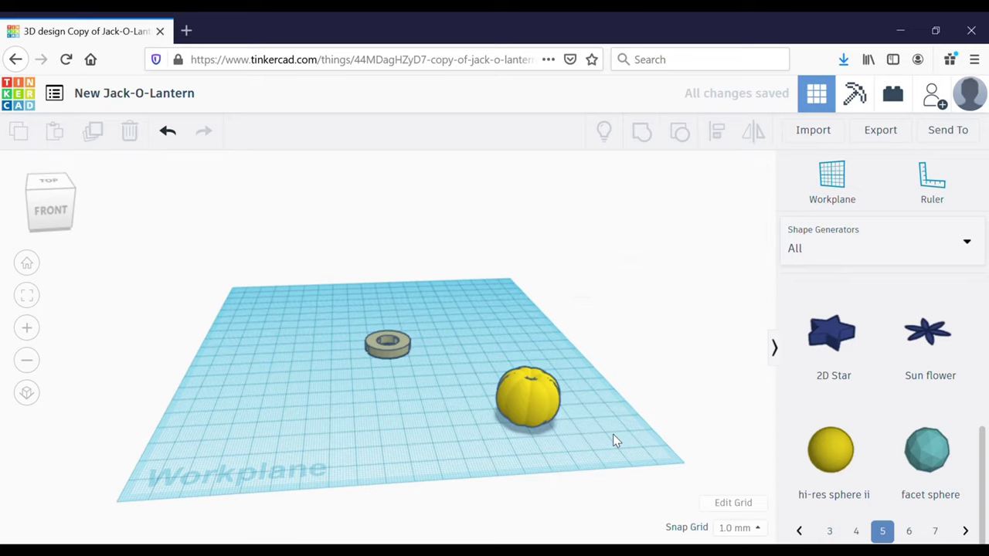
- Group the eight spheres into one pumpkin shape and move it close to the front of the ring stand
scroll(549, 461, up, 3)
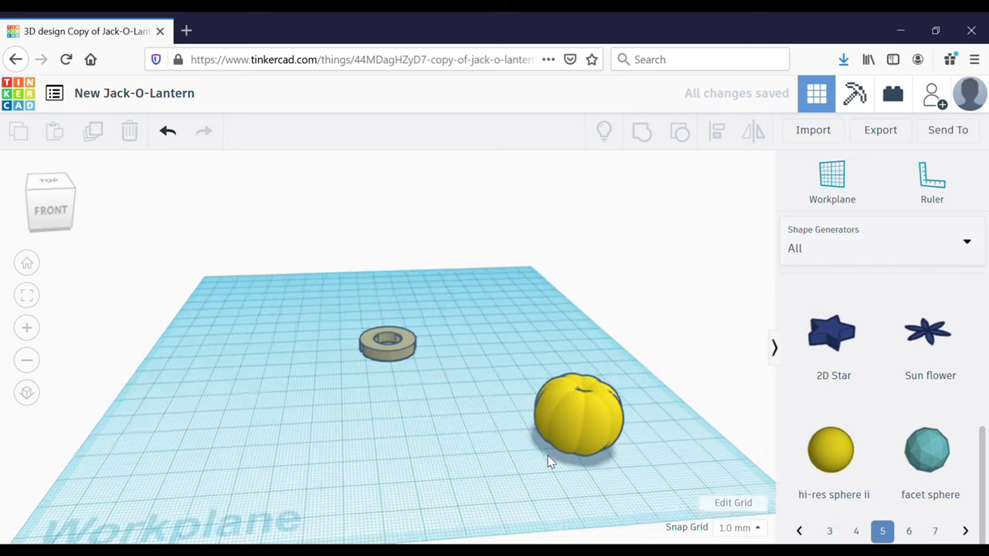
click(690, 395)
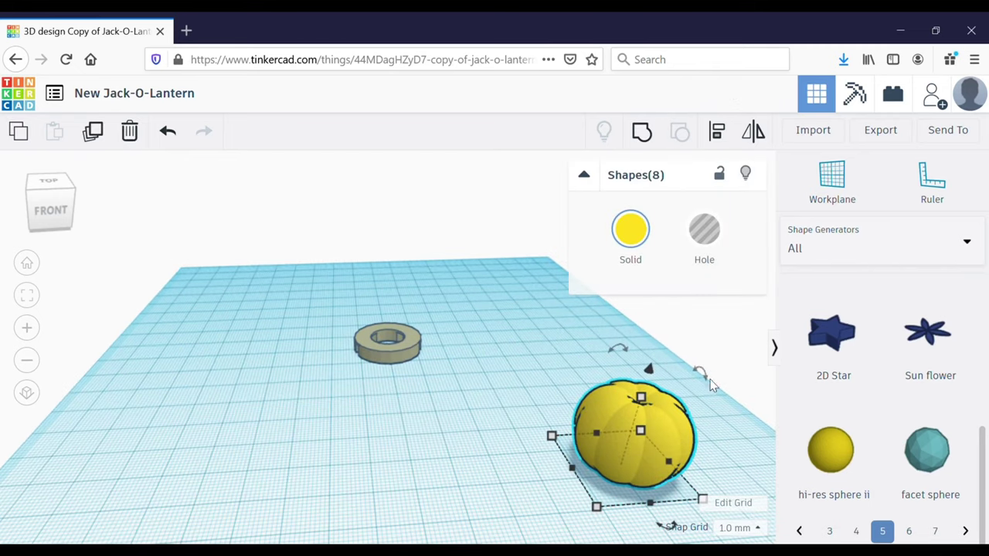
key(ctrl+g)
drag(642, 438, 450, 406)
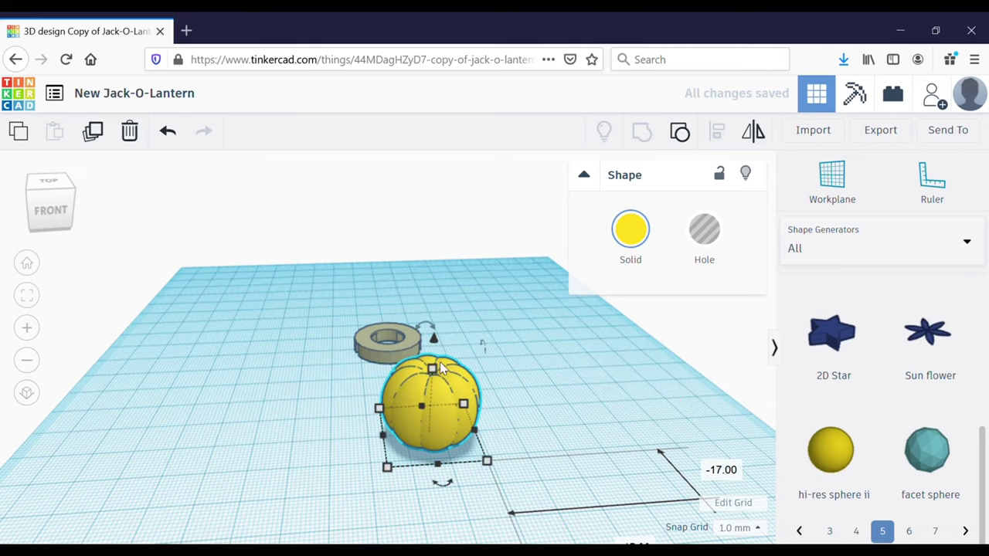
- Stretch the pumpkin's height to 24 mm and shift it slightly so that it sits in front of the ring stand
drag(432, 370, 433, 357)
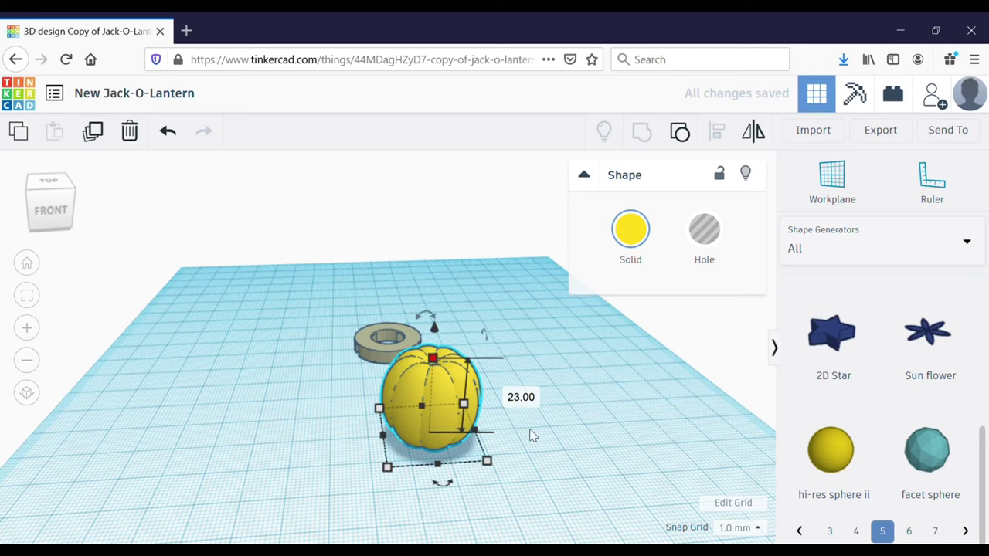
click(579, 449)
mouse_move(580, 449)
right_down()
mouse_move(574, 353)
mouse_move(575, 442)
right_up()
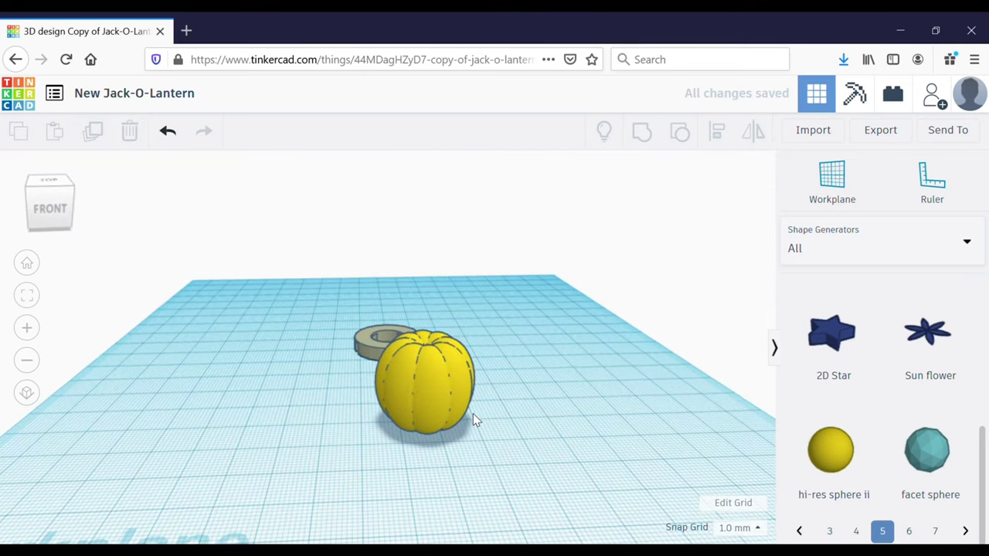
click(442, 411)
drag(441, 409, 422, 423)
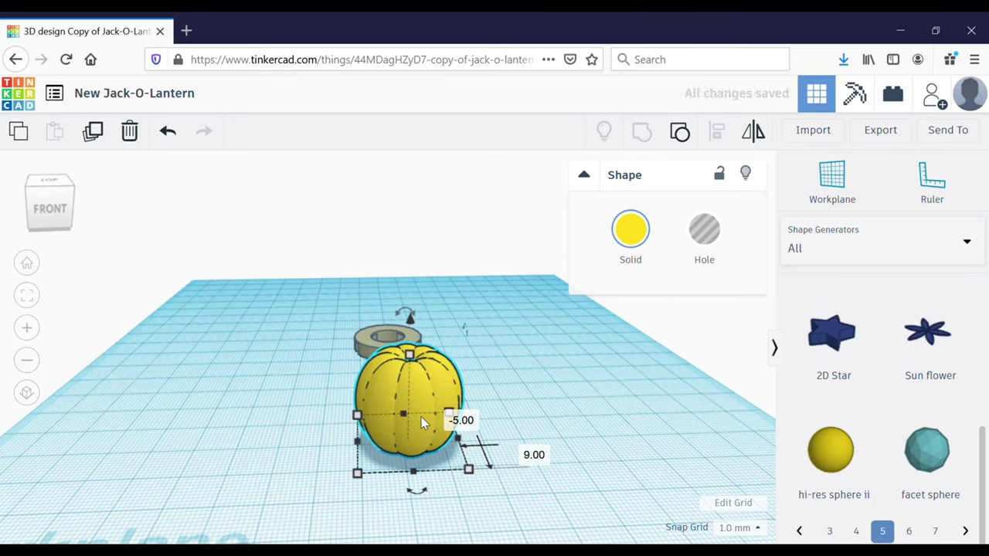
mouse_move(413, 357)
drag(411, 357, 413, 353)
click(590, 425)
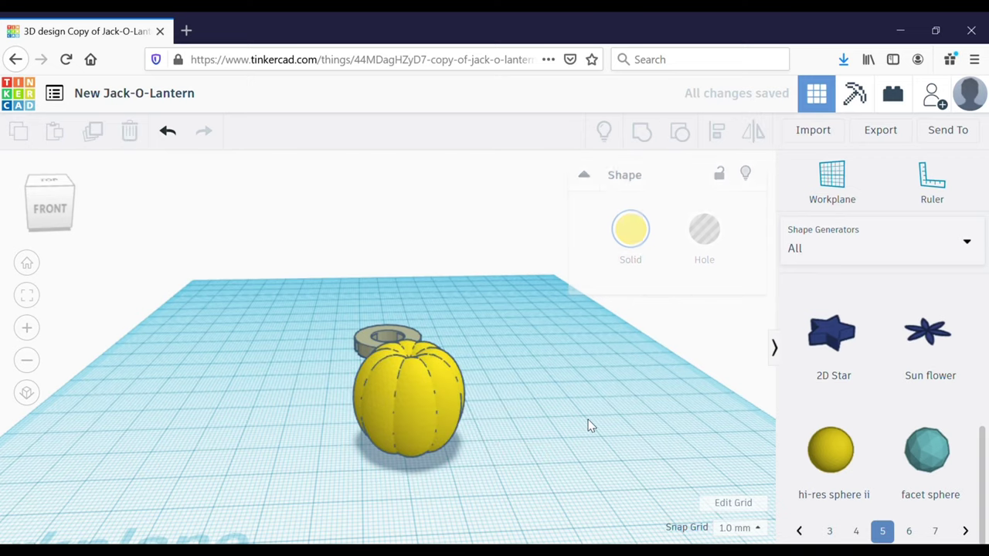
- Move the pumpkin onto the ring stand to check how its size fits
drag(448, 413, 414, 323)
right_drag(531, 348, 371, 344)
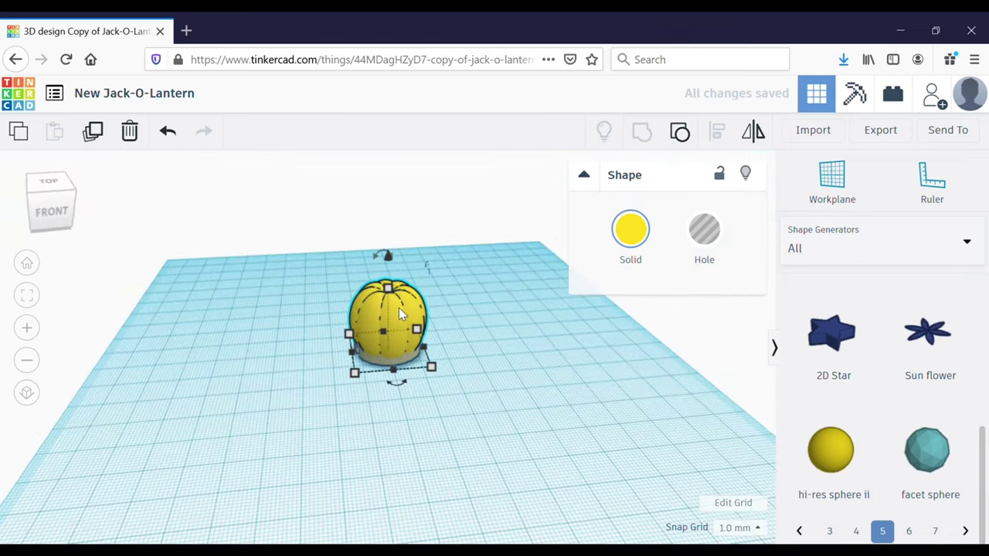
- Move the pumpkin about 37 mm off the ring stand to sit beside it, and duplicate it in place
right_drag(567, 404, 410, 318)
drag(410, 318, 506, 320)
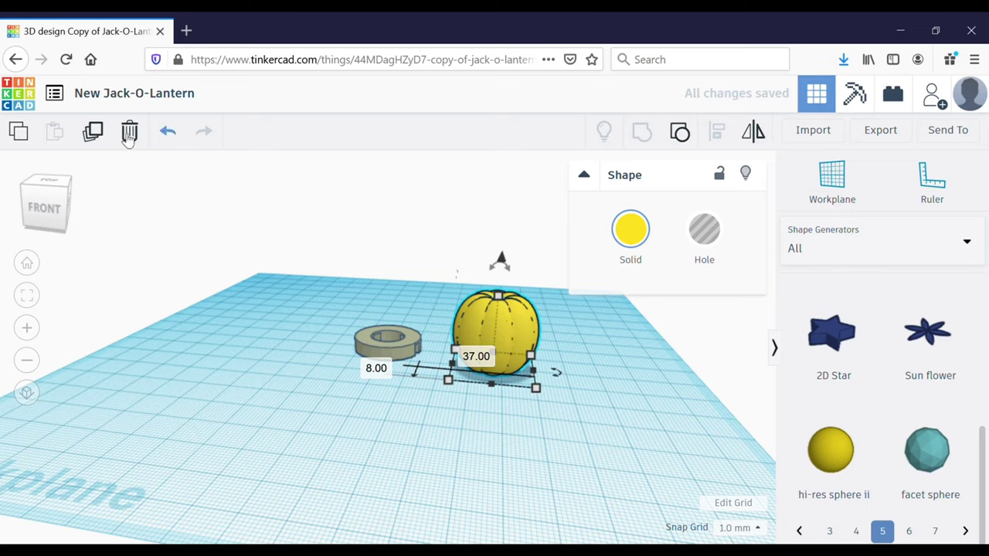
click(93, 132)
click(623, 397)
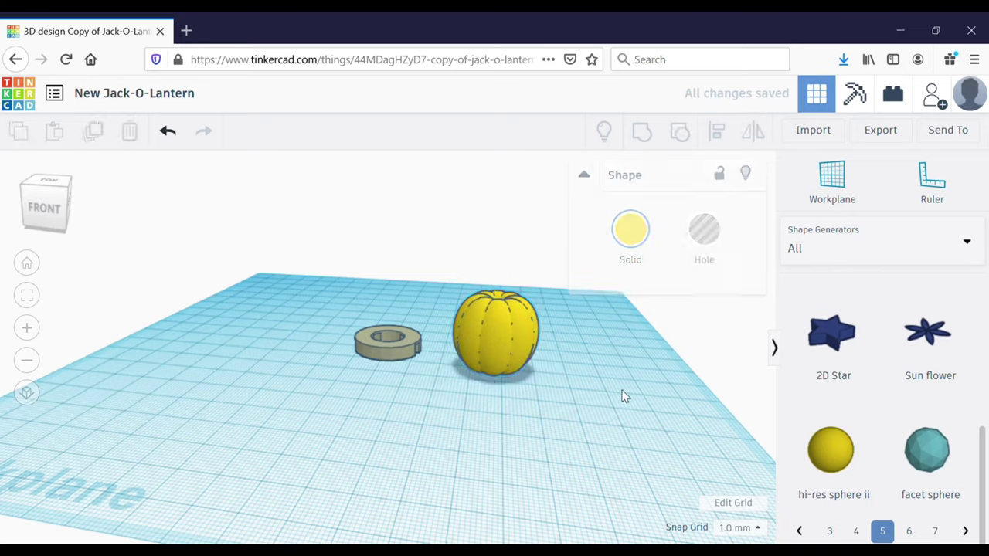
click(484, 345)
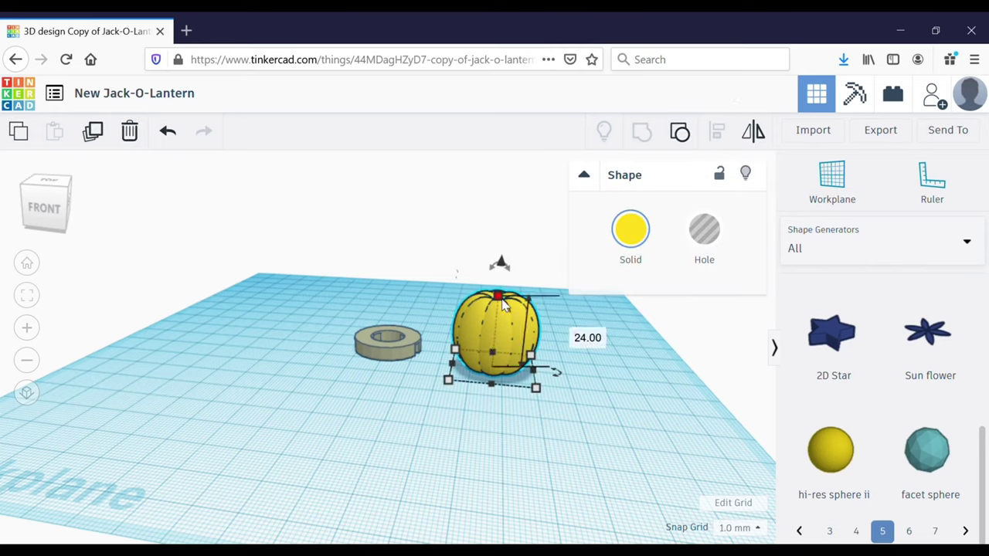
drag(498, 303, 499, 305)
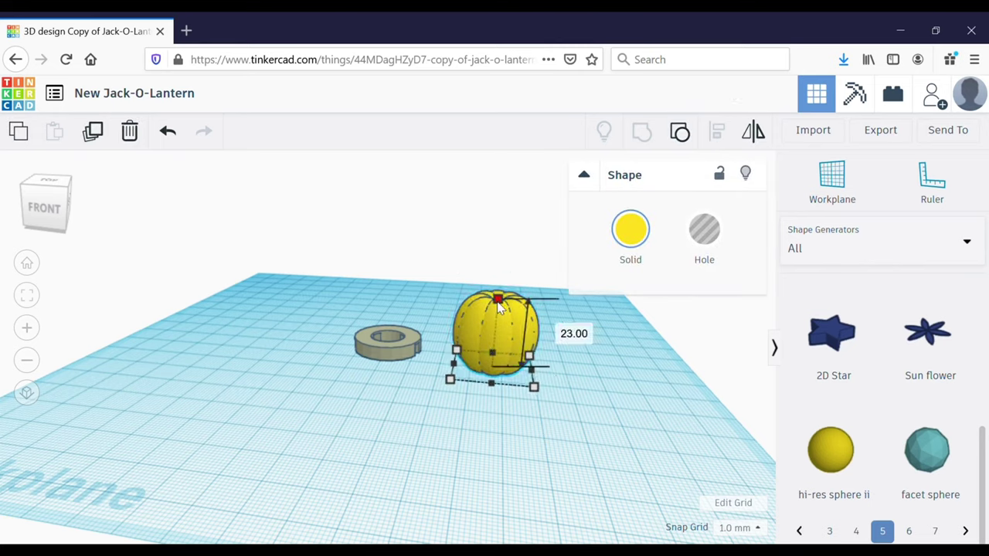
drag(496, 429, 497, 245)
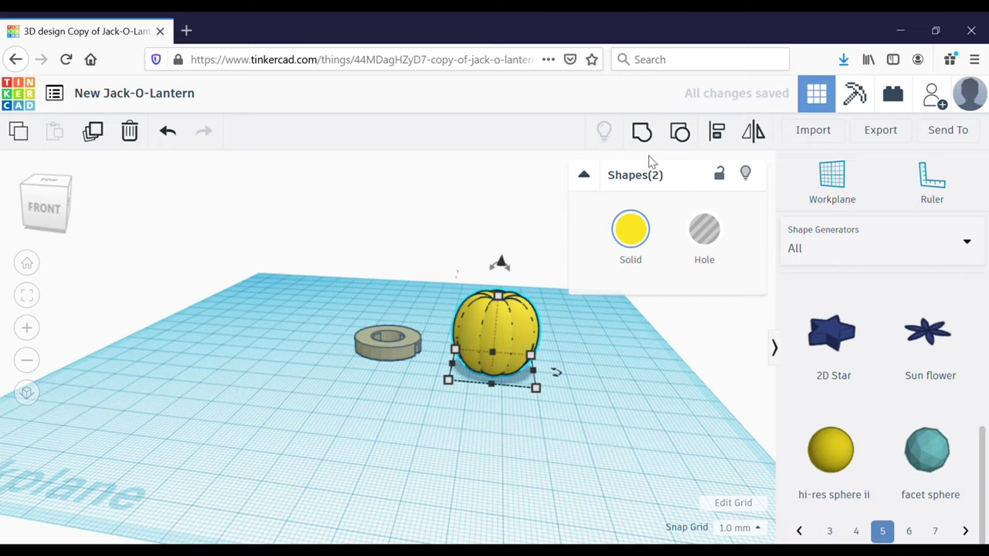
key(ctrl+z)
click(600, 414)
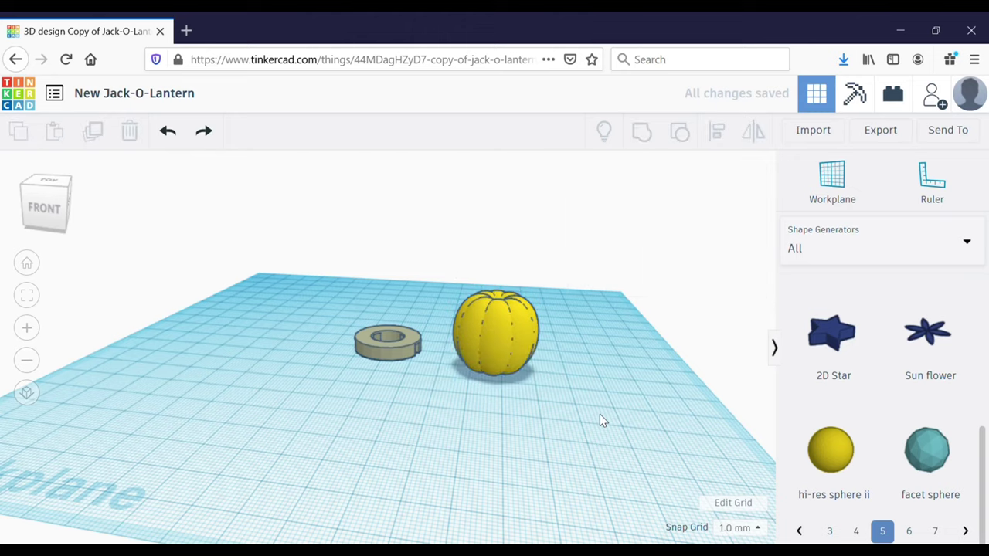
- Align the two overlapping pumpkins on their centres in both horizontal directions
mouse_move(500, 327)
alt+mouse_down()
mouse_move(569, 360)
mouse_move(594, 343)
mouse_move(499, 328)
alt+mouse_up()
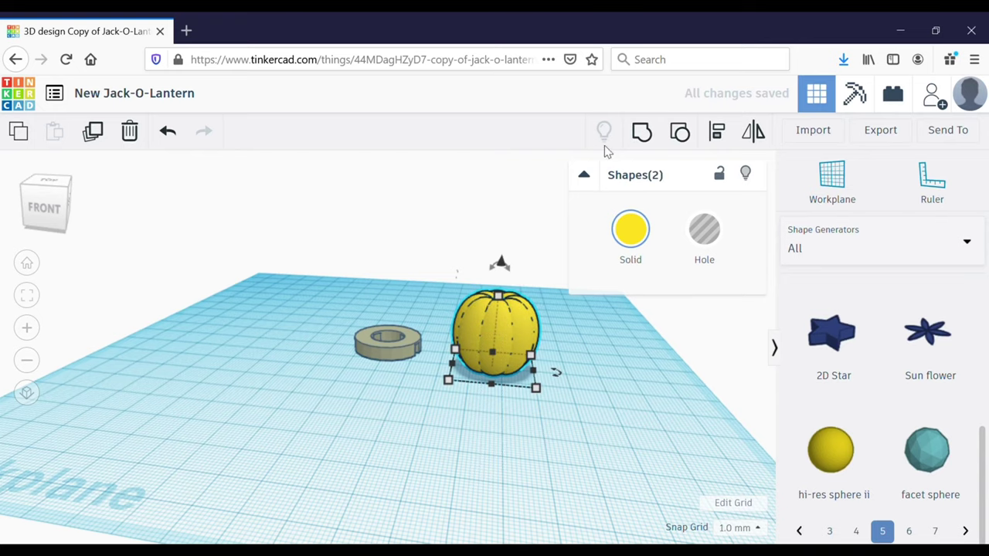
click(717, 132)
click(492, 394)
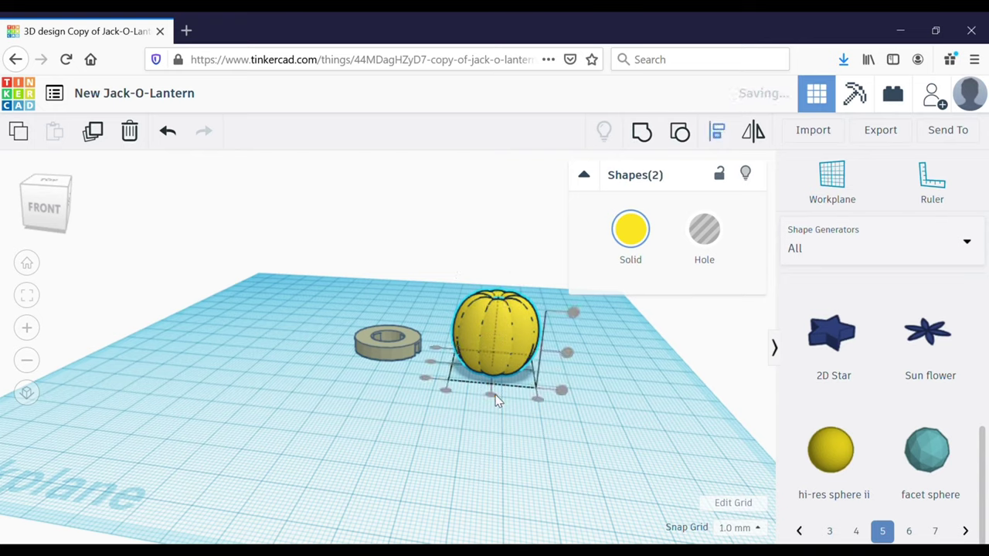
click(432, 363)
- Shrink one of the overlapping pumpkins slightly in proportion and turn it into a hole inside the other
click(485, 327)
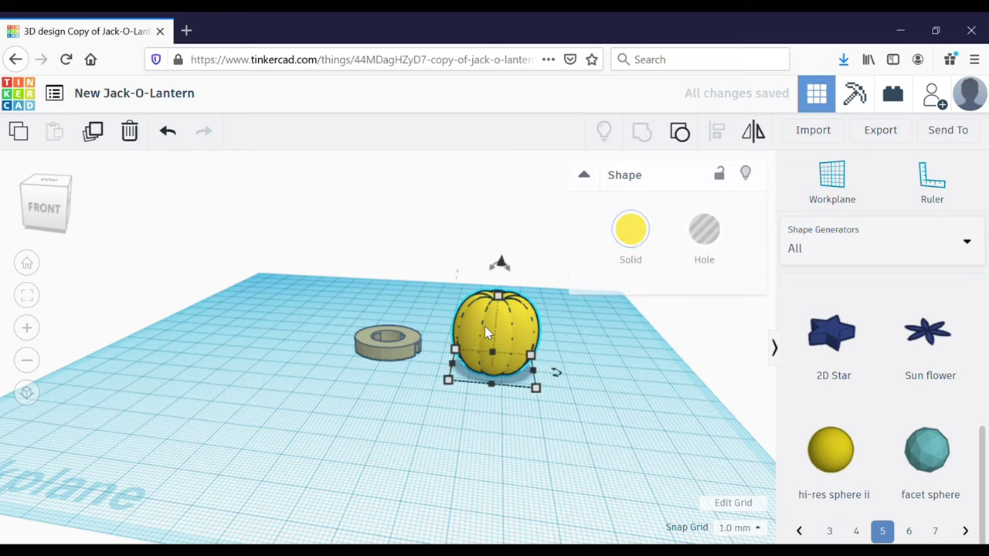
mouse_move(499, 296)
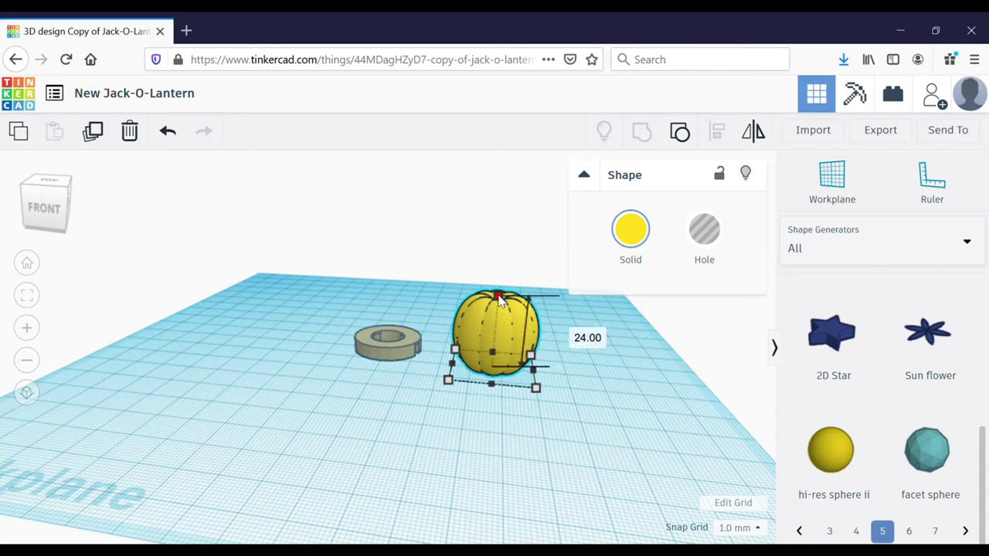
drag(500, 303, 501, 307)
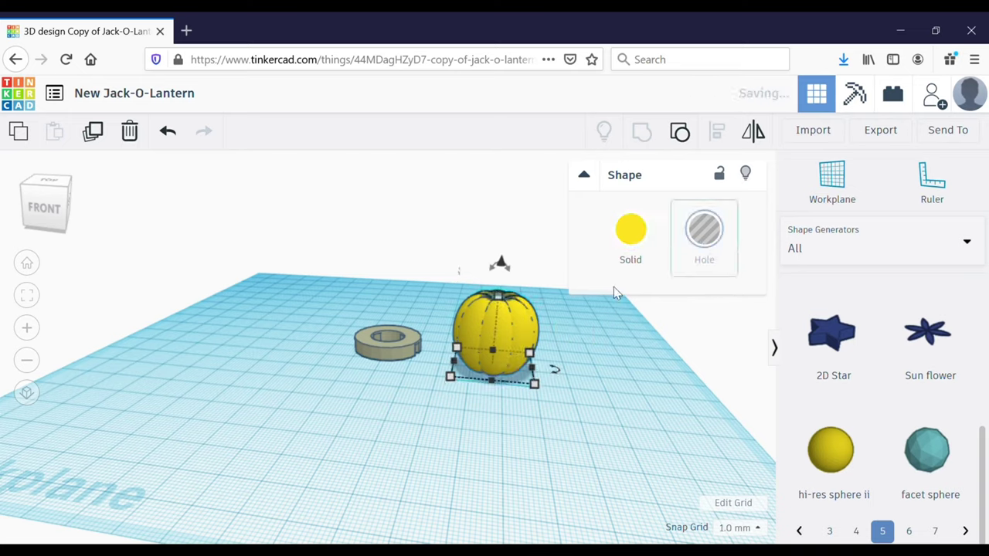
drag(502, 297, 498, 303)
click(608, 378)
right_drag(608, 378, 608, 217)
right_drag(607, 216, 606, 320)
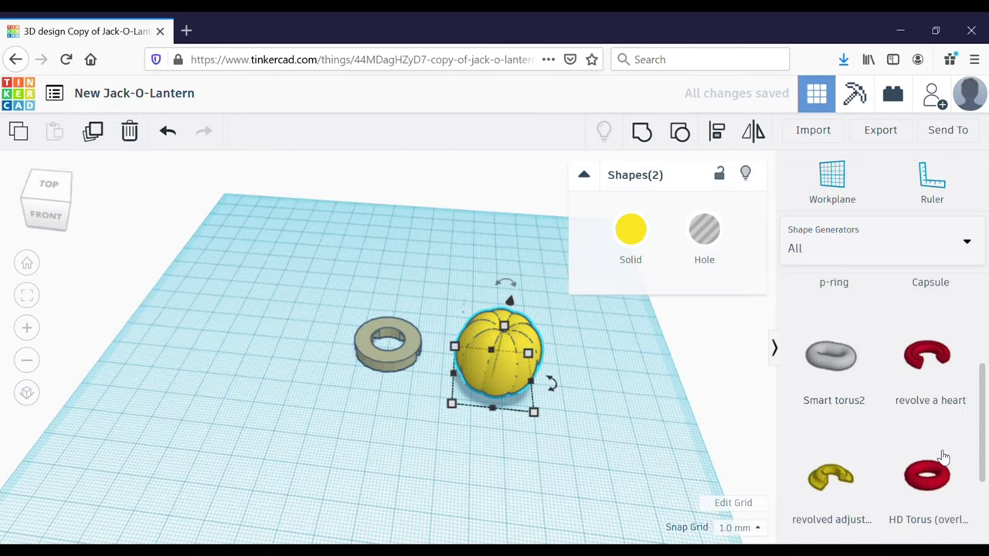
- Add a p-ring in front of the ring stand and place a 20 mm hole box over its left part
scroll(943, 457, up, 3)
drag(846, 433, 288, 471)
click(889, 237)
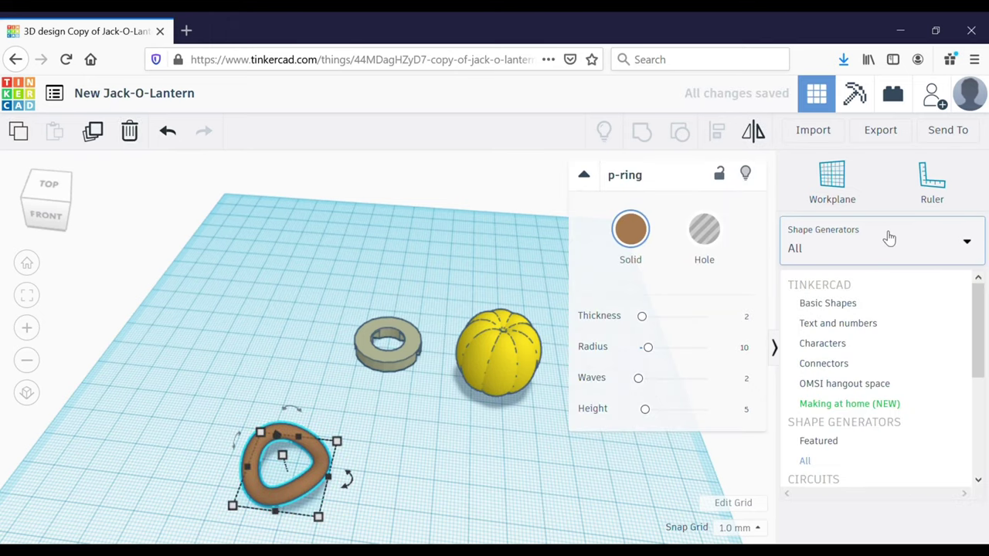
click(861, 314)
scroll(878, 378, up, 3)
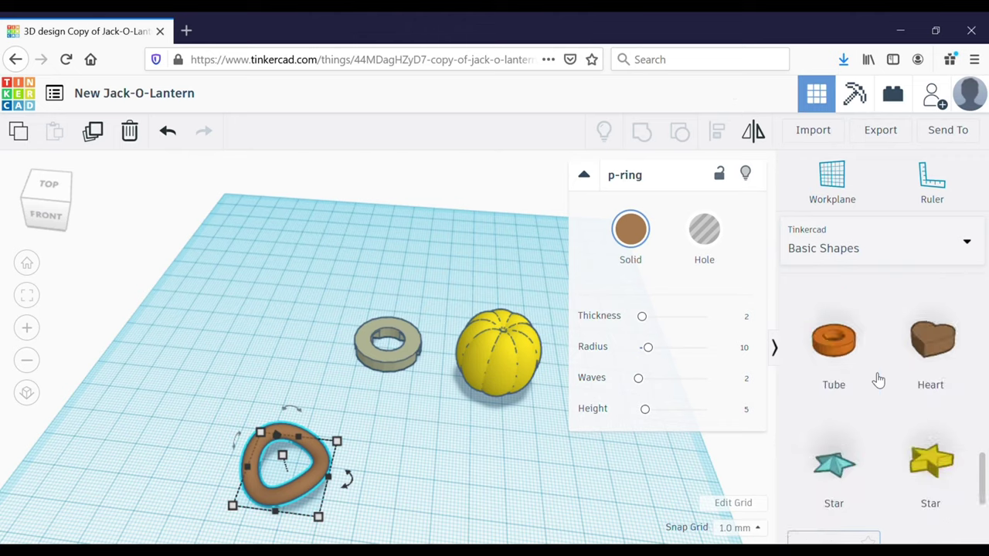
scroll(879, 379, up, 5)
drag(857, 361, 789, 392)
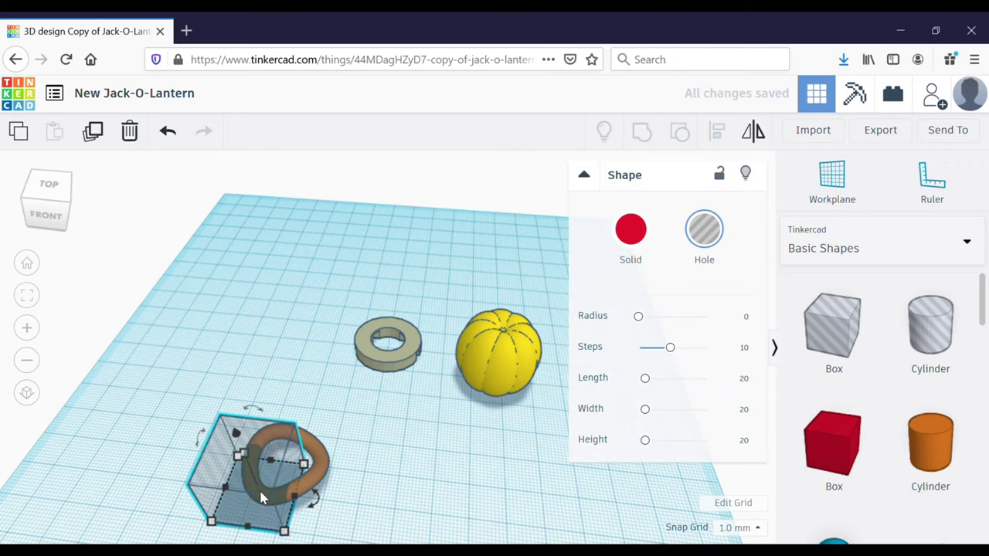
- Duplicate the hole box and shift the copy right and slightly back, leaving only a short arc of the p-ring uncovered
key(ctrl+d)
key(Right)
key(Right)
key(Right)
key(Right)
key(Right)
key(Right)
key(Right)
key(Right)
key(Right)
key(Right)
key(Right)
key(Right)
key(Right)
key(Right)
key(Right)
key(Right)
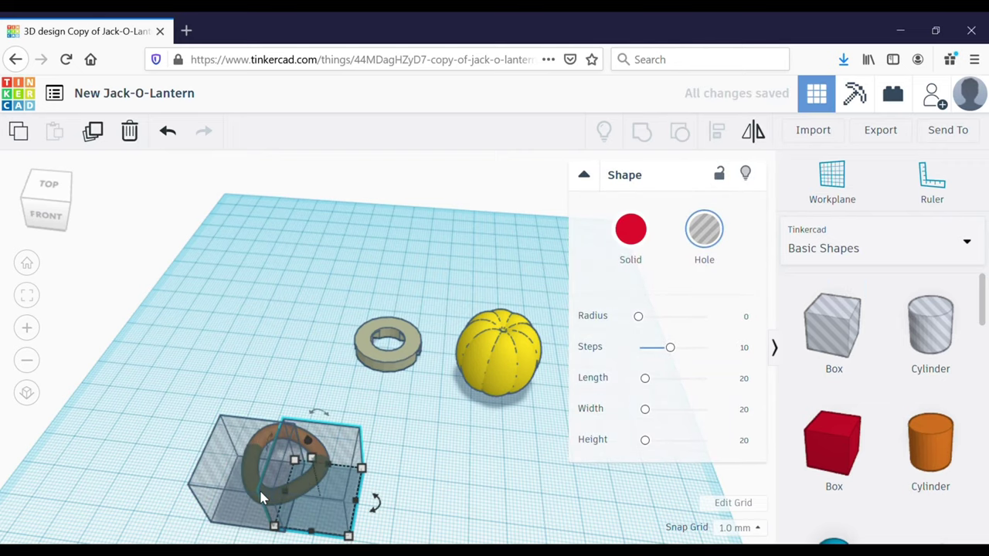
key(Up)
key(Up)
key(Up)
key(Up)
key(Up)
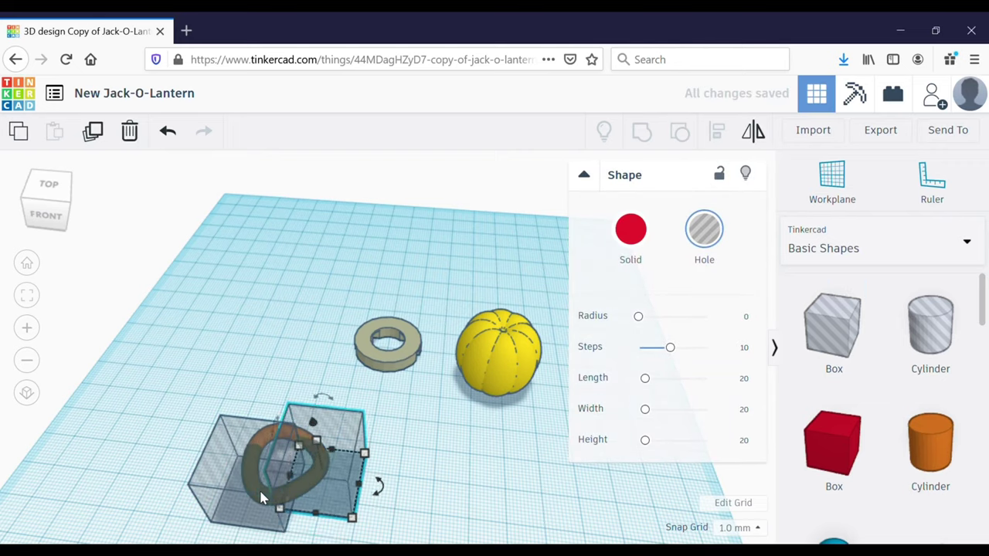
key(Left)
key(Down)
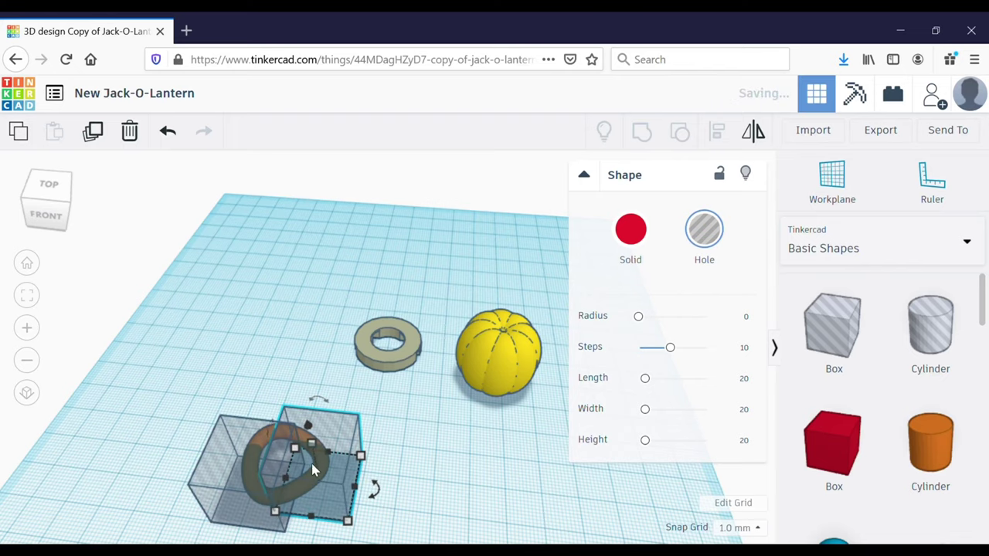
drag(324, 452, 325, 453)
mouse_move(325, 453)
right_down()
mouse_move(329, 425)
mouse_move(335, 453)
right_up()
drag(335, 453, 338, 429)
- Group the p-ring with both hole boxes to cut out a curved stem, and rotate the stem 90° to stand upright
drag(217, 388, 310, 487)
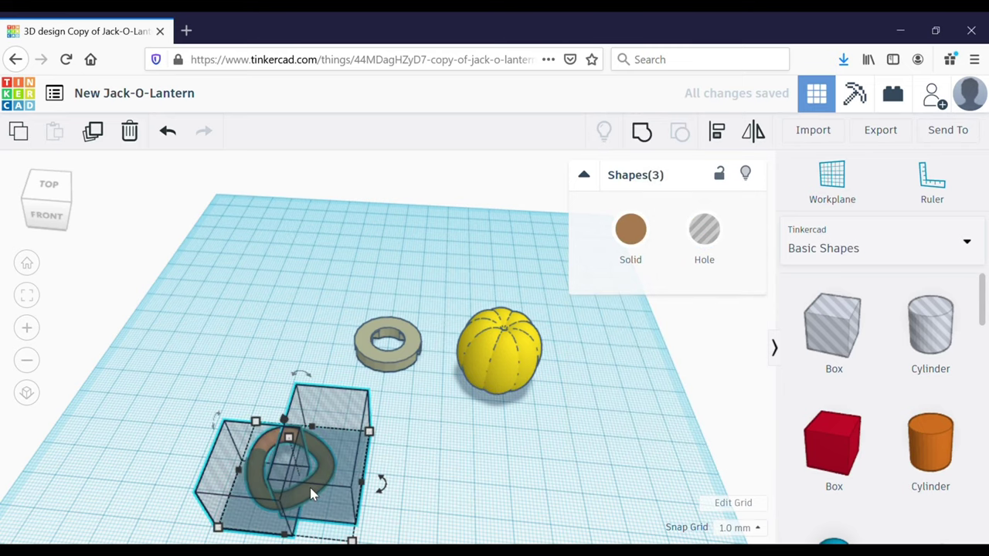
click(640, 144)
drag(280, 415, 326, 433)
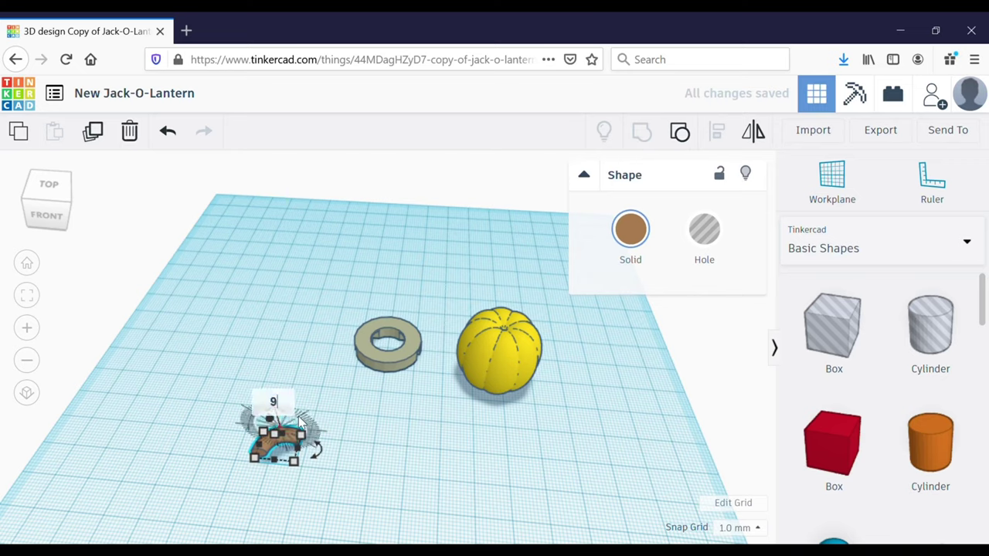
text(0)
key(Return)
click(411, 481)
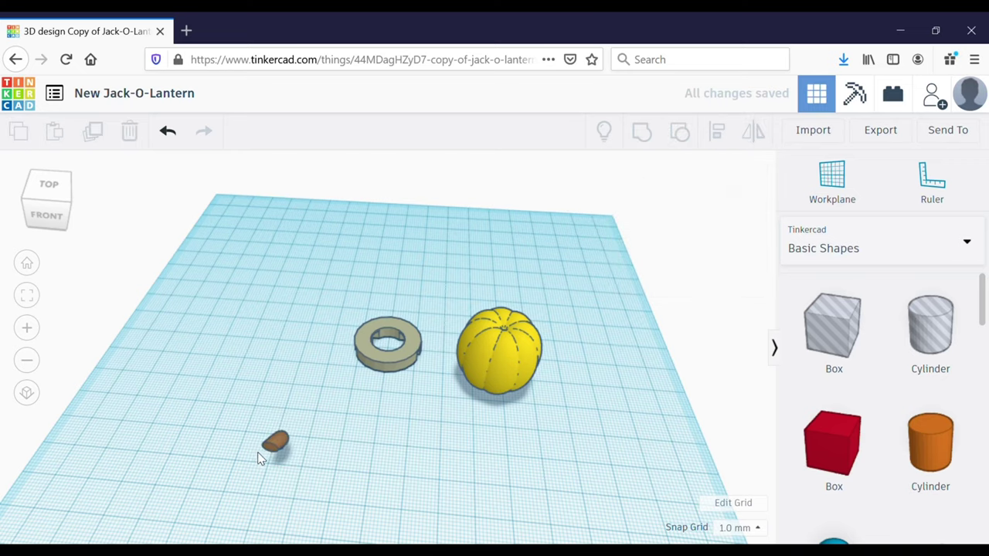
- Move the stem onto the middle of the pumpkin and raise it about 18 mm to the pumpkin's top
drag(275, 451, 506, 371)
key(ctrl+Up)
key(ctrl+Up)
key(ctrl+Up)
key(ctrl+Up)
key(ctrl+Up)
key(ctrl+Up)
key(ctrl+Up)
key(ctrl+Up)
key(ctrl+Up)
key(ctrl+Up)
key(ctrl+Up)
key(ctrl+Up)
key(ctrl+Up)
key(ctrl+Up)
key(ctrl+Up)
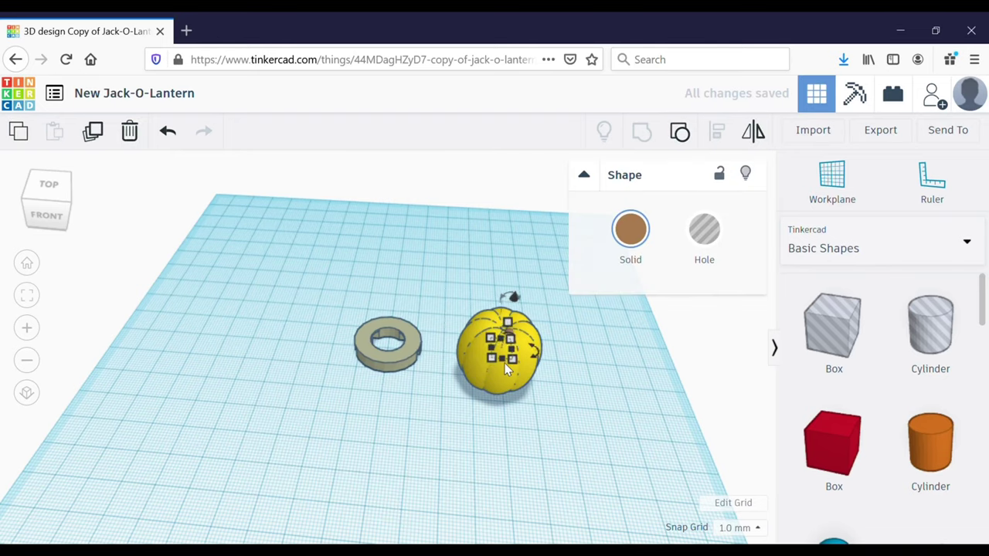
key(ctrl+Up)
key(ctrl+Up)
key(ctrl+Up)
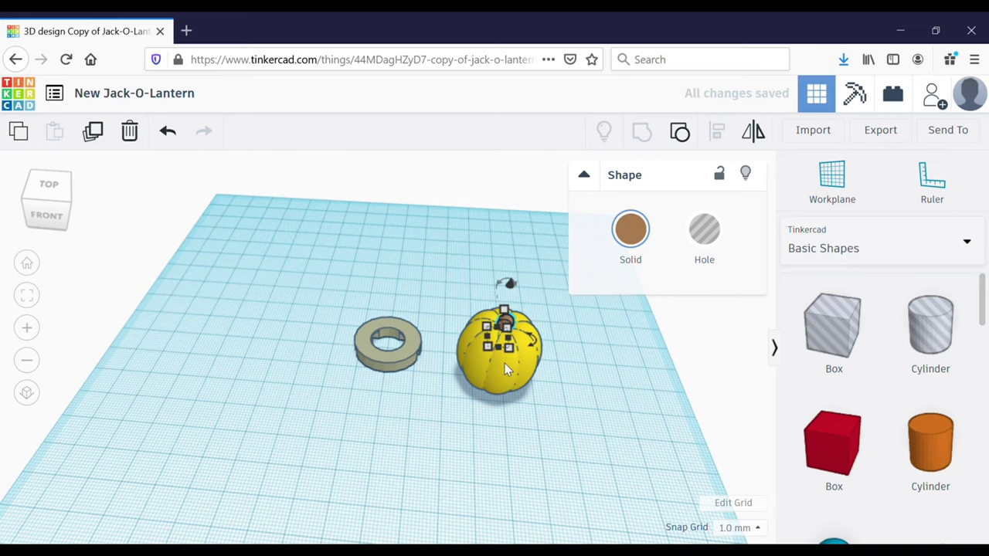
- Scale the stem down slightly in proportion and raise it 1 mm on top of the pumpkin
click(588, 383)
right_drag(588, 383, 412, 370)
click(411, 370)
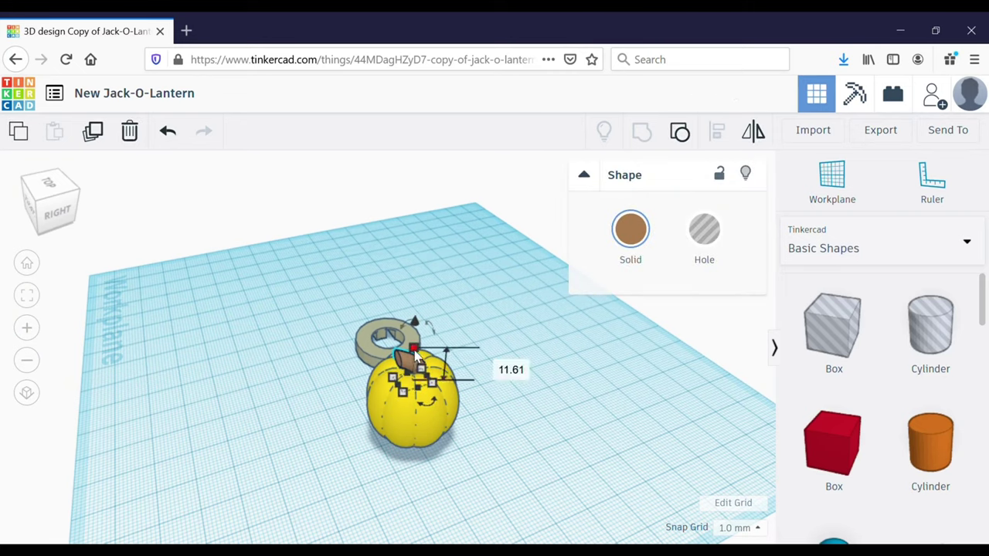
shift+drag(414, 355, 415, 366)
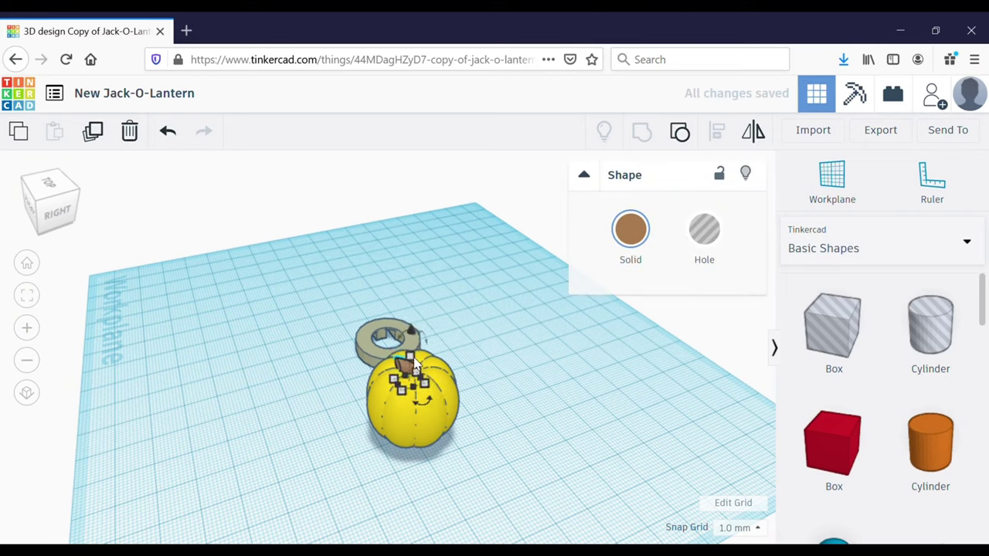
key(ctrl+Up)
- Group the stem with the pumpkin and its inner hole, and colour the grouped shape orange
click(553, 399)
right_drag(554, 400, 614, 415)
drag(402, 504, 501, 372)
click(641, 133)
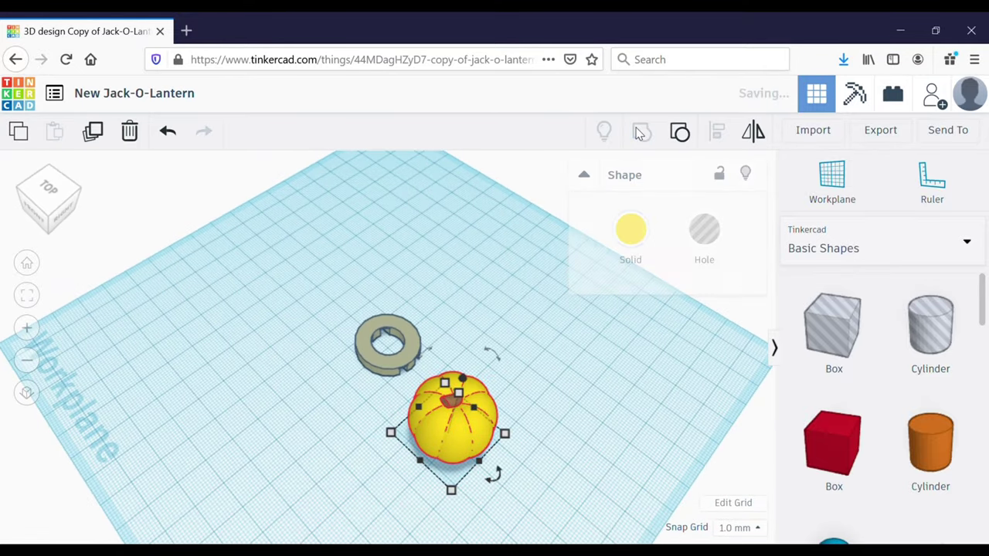
right_drag(572, 441, 664, 382)
click(633, 257)
click(642, 372)
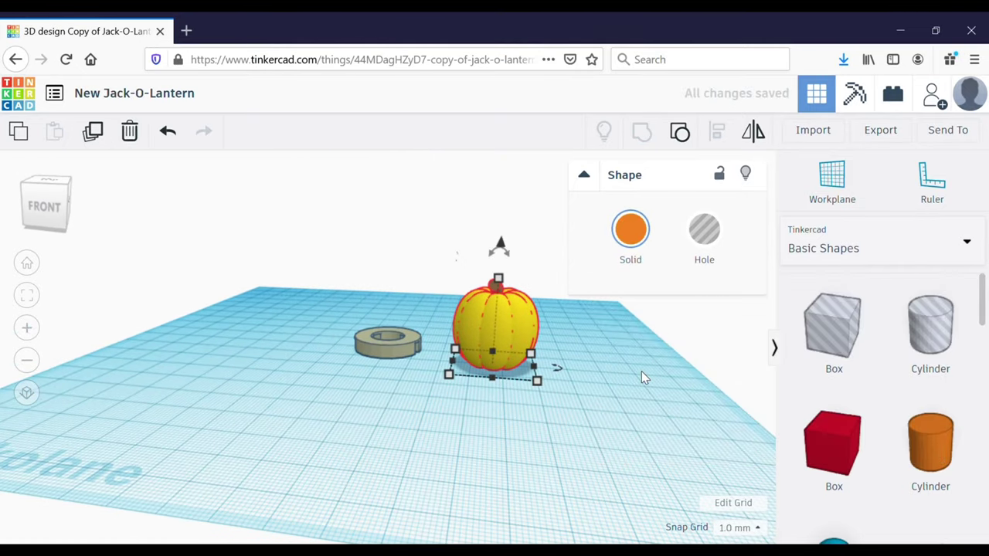
right_drag(641, 376, 635, 413)
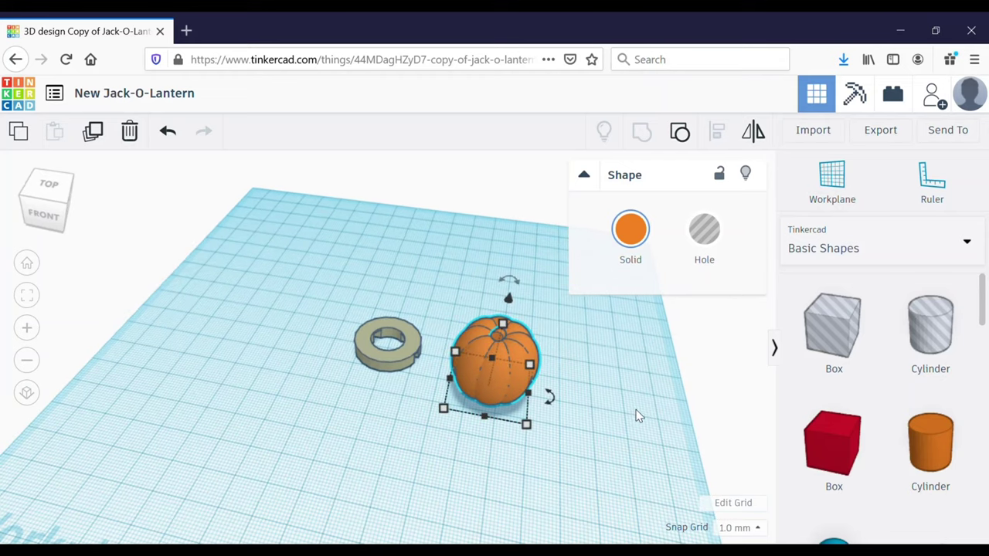
- Add a roof shape in front of the pumpkin and resize it to 9 mm wide, 14 mm deep and 8 mm high
scroll(916, 435, down, 4)
scroll(916, 435, up, 2)
drag(842, 376, 421, 438)
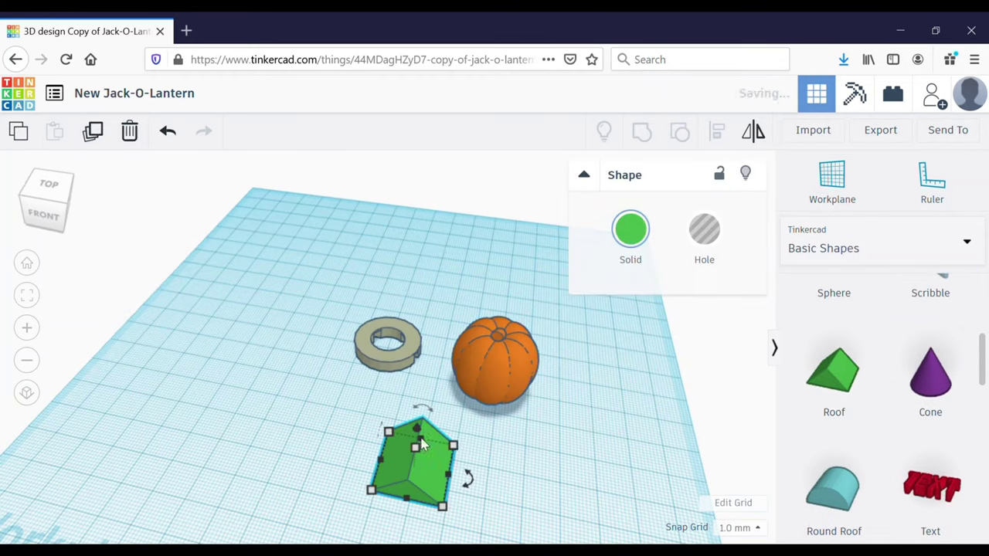
click(607, 448)
right_drag(605, 449, 623, 390)
click(454, 356)
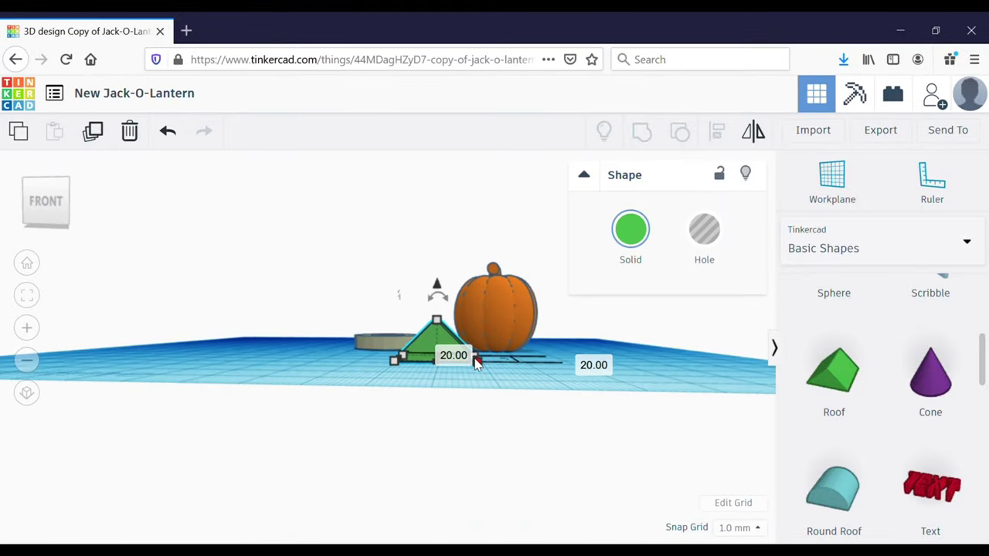
drag(477, 364, 437, 365)
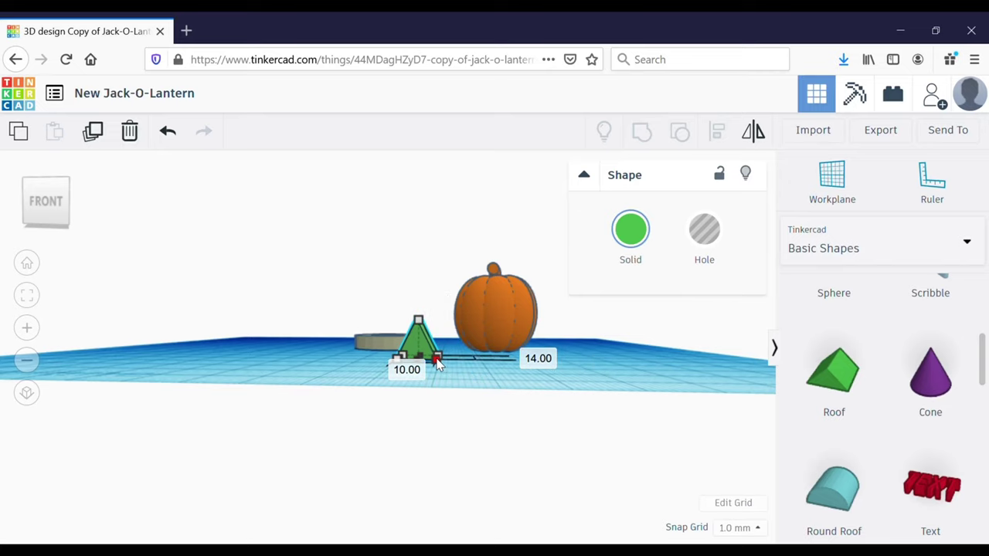
drag(420, 323, 419, 329)
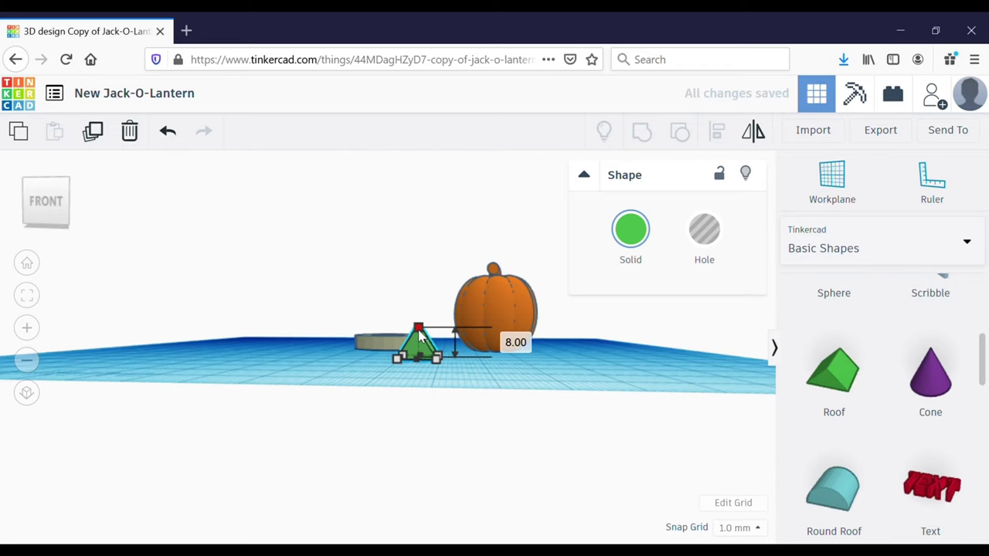
click(467, 414)
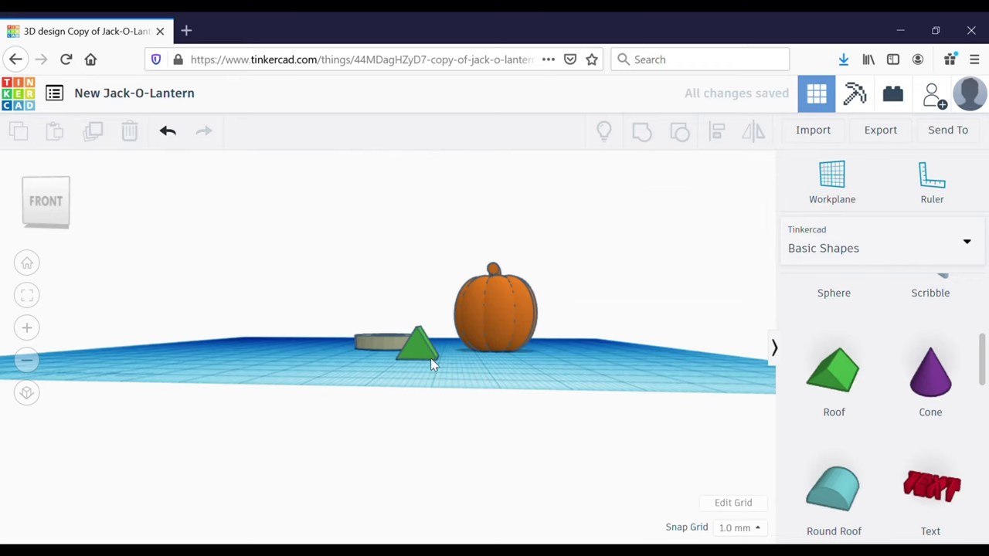
click(419, 353)
right_drag(419, 354, 451, 422)
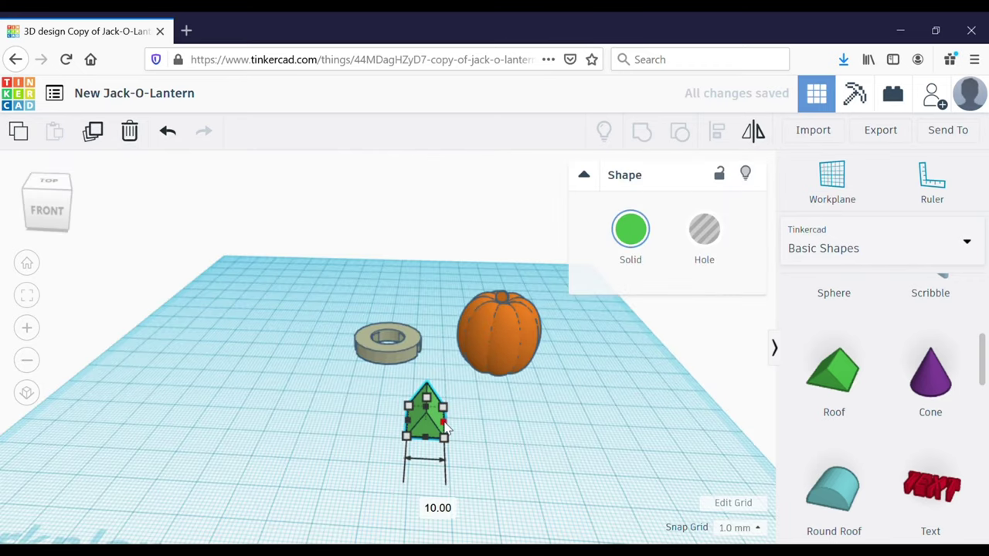
drag(444, 427, 441, 430)
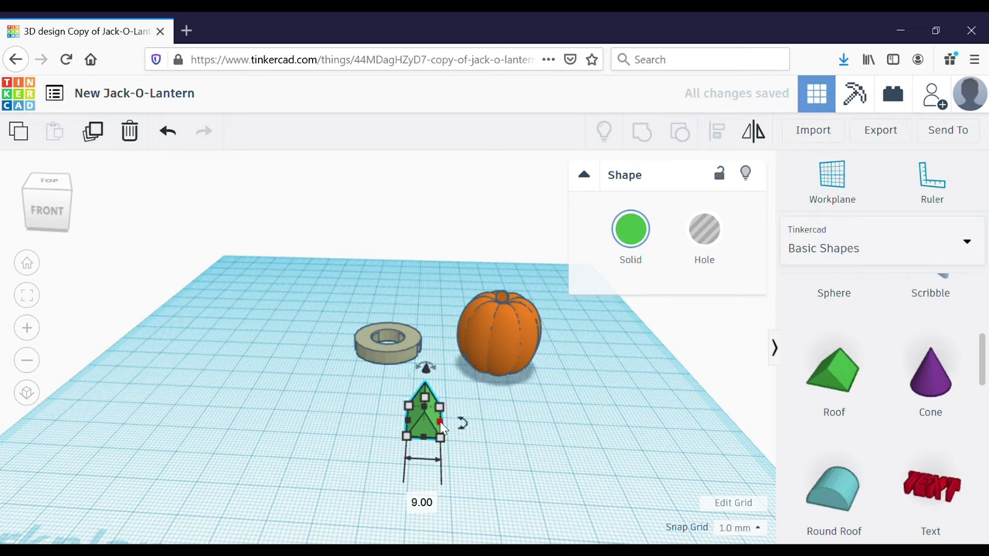
- Duplicate the small roof and move the copy about 10 mm to the right to make a pair of triangular eyes
key(ctrl+d)
key(Right)
key(Right)
key(Right)
key(Right)
key(Right)
key(Right)
key(Right)
key(Right)
key(Right)
key(Right)
key(Right)
- Group the two roofs into one eye shape and turn it into a hole
drag(468, 433, 478, 423)
click(651, 132)
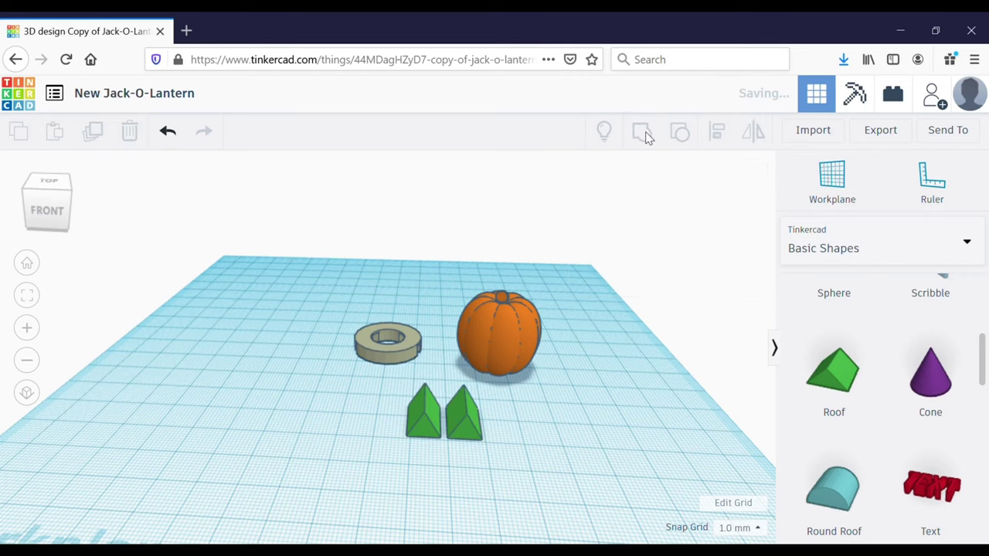
click(711, 249)
- Move the eye hole shape about 14 mm right and 10 mm back so that it sits centred before the pumpkin
key(Right)
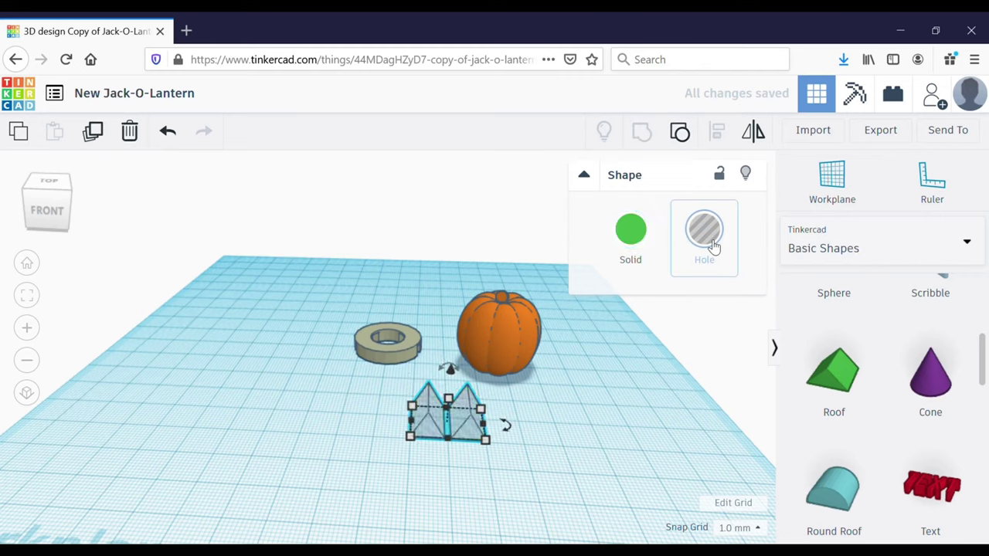
key(Right)
key(Right)
key(Right)
key(Right)
key(Right)
key(Right)
key(Right)
key(Right)
key(Right)
key(Right)
key(Up)
key(Up)
key(Up)
key(Up)
key(Up)
key(Up)
key(Up)
key(Up)
key(Up)
key(Up)
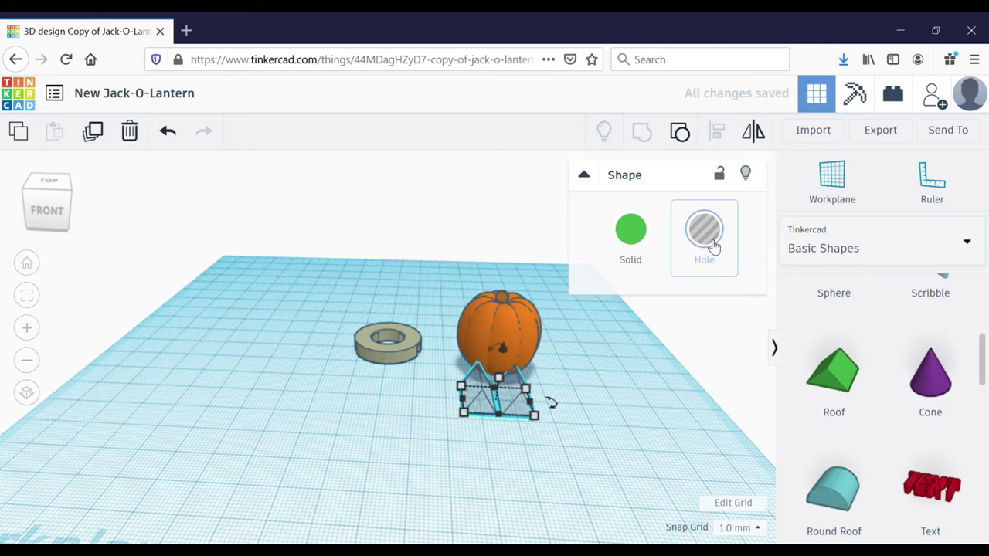
key(Right)
key(Right)
key(Right)
- Push the eye hole shape into the front of the pumpkin and raise it to eye height
key(Up)
key(Up)
key(Up)
key(Up)
key(Up)
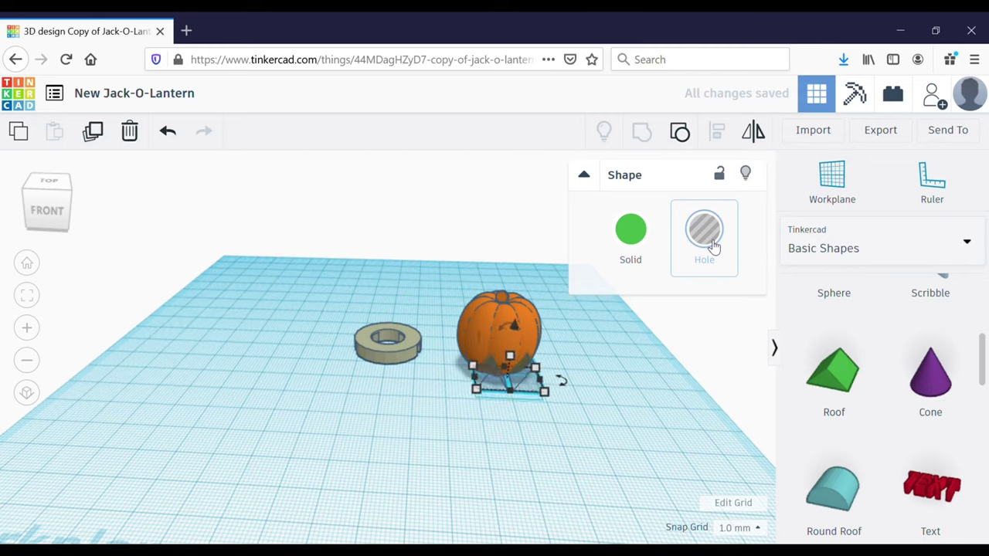
key(Up)
key(Up)
key(Up)
key(Up)
key(Up)
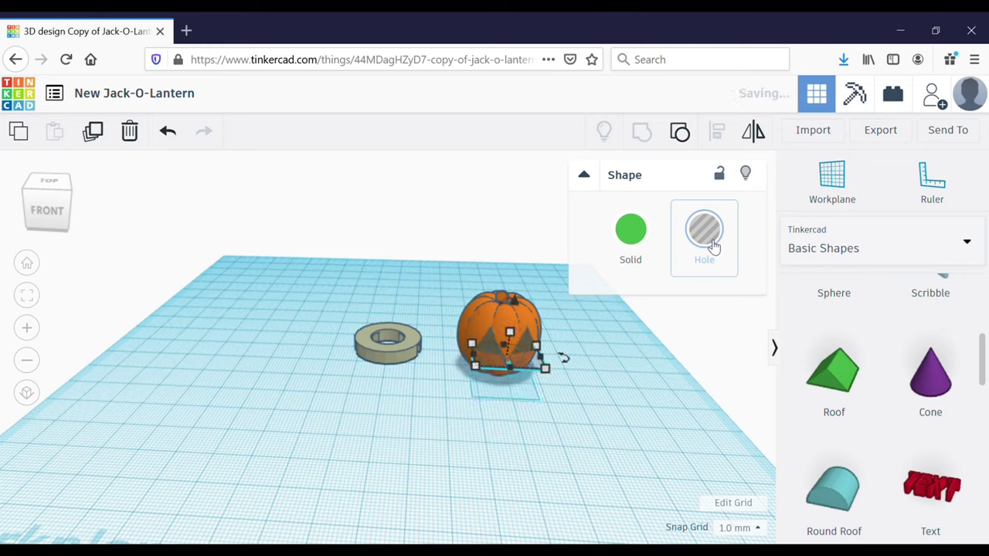
right_drag(631, 394, 613, 354)
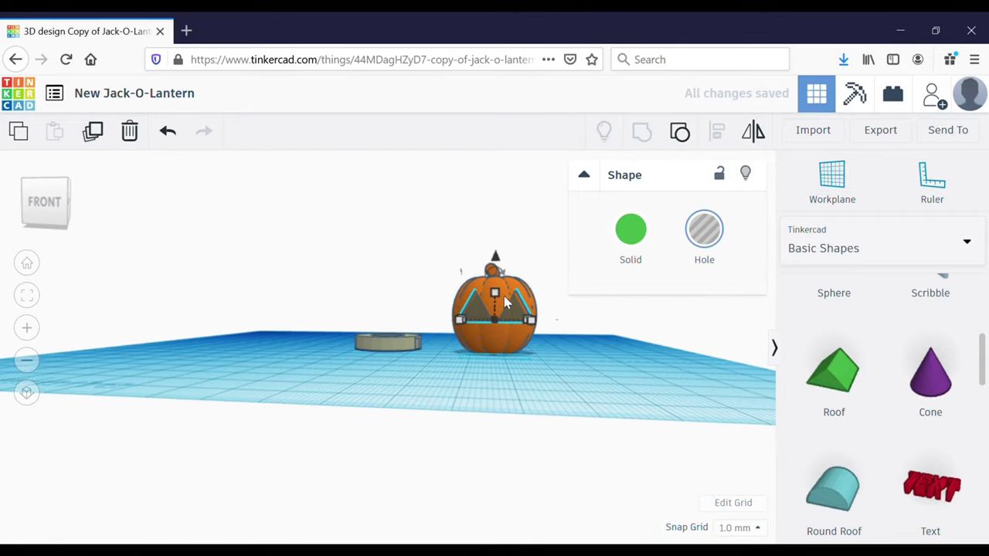
- Scale the eye hole shape down proportionally to a height of 5 mm
mouse_move(498, 291)
drag(498, 297, 498, 314)
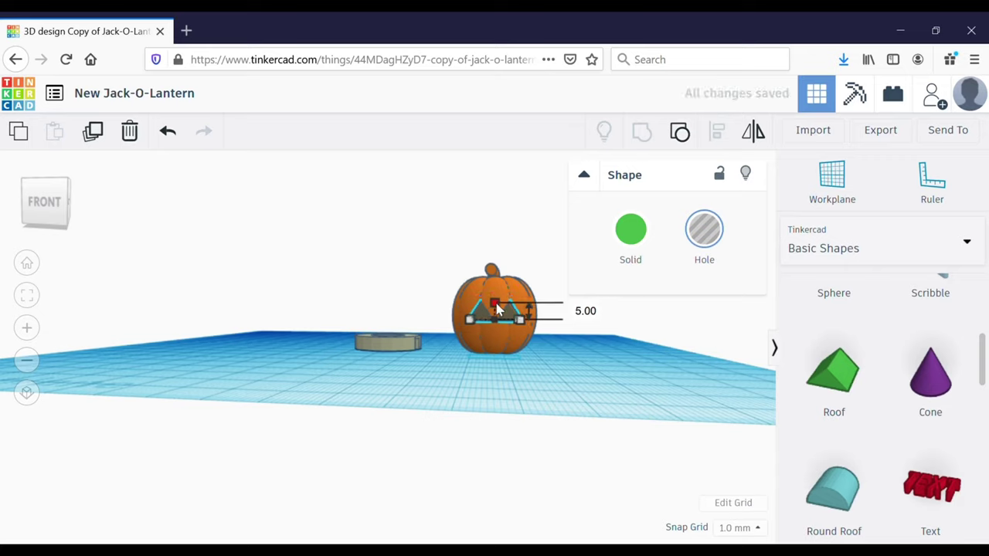
click(616, 409)
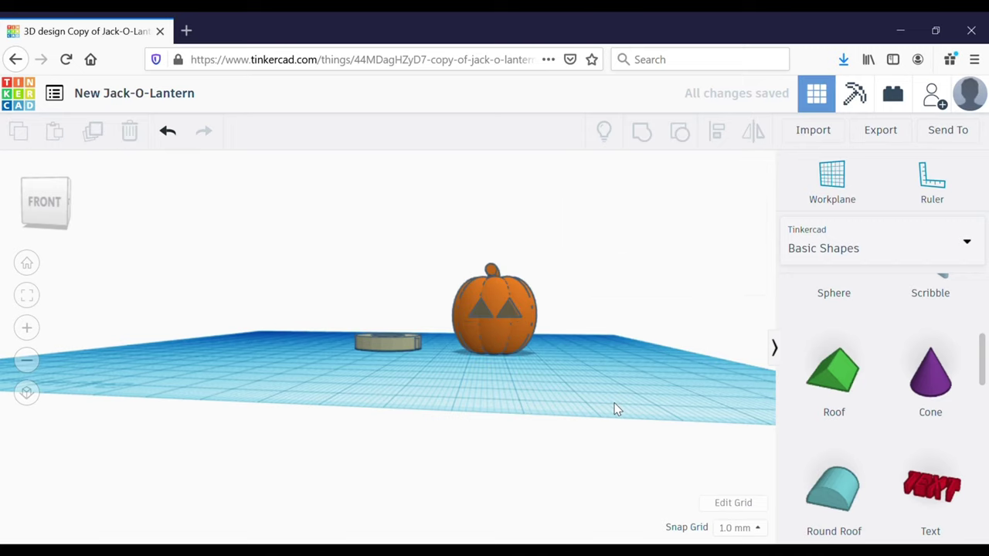
- Nudge the smaller eye hole shape slightly farther back into the front of the pumpkin
right_drag(625, 369, 525, 412)
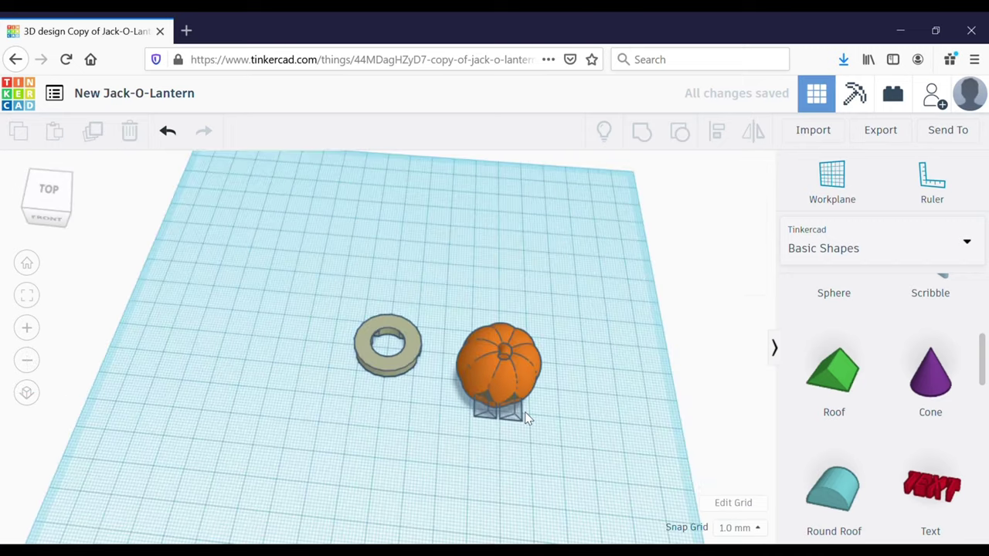
click(515, 413)
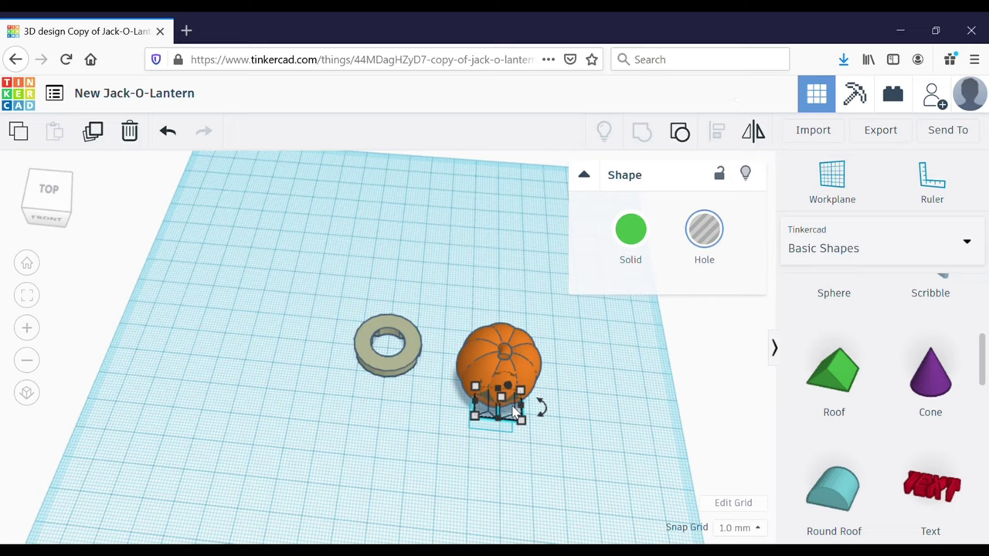
key(ctrl+Up)
key(Up)
key(Up)
click(586, 404)
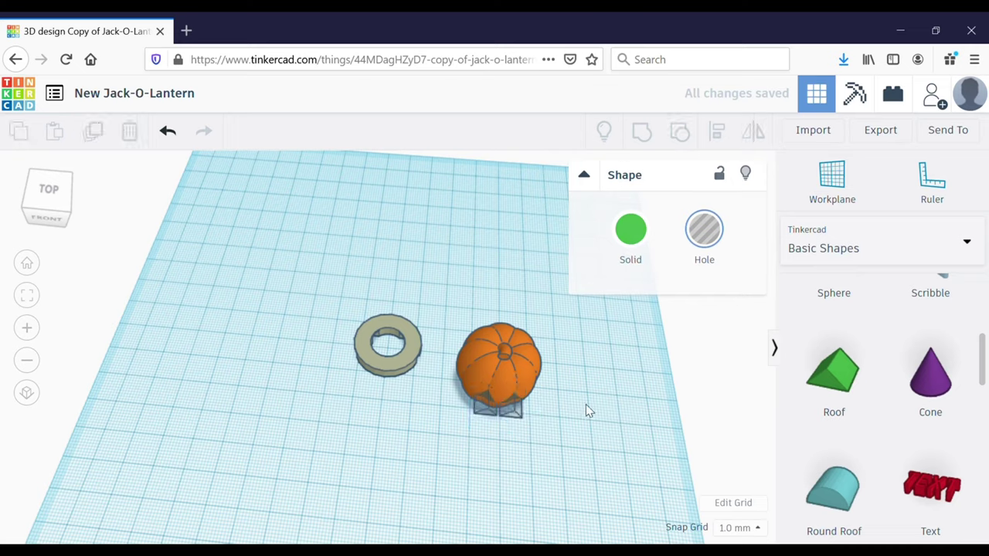
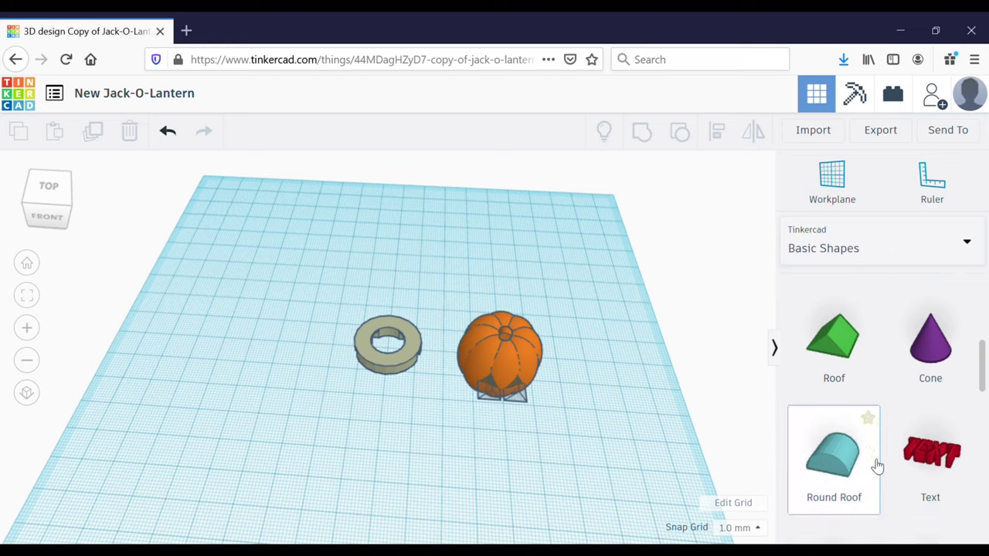
- Add a six-sided polygon, overlap it with a box hole and group them to leave a triangular mouth piece
drag(920, 364, 345, 434)
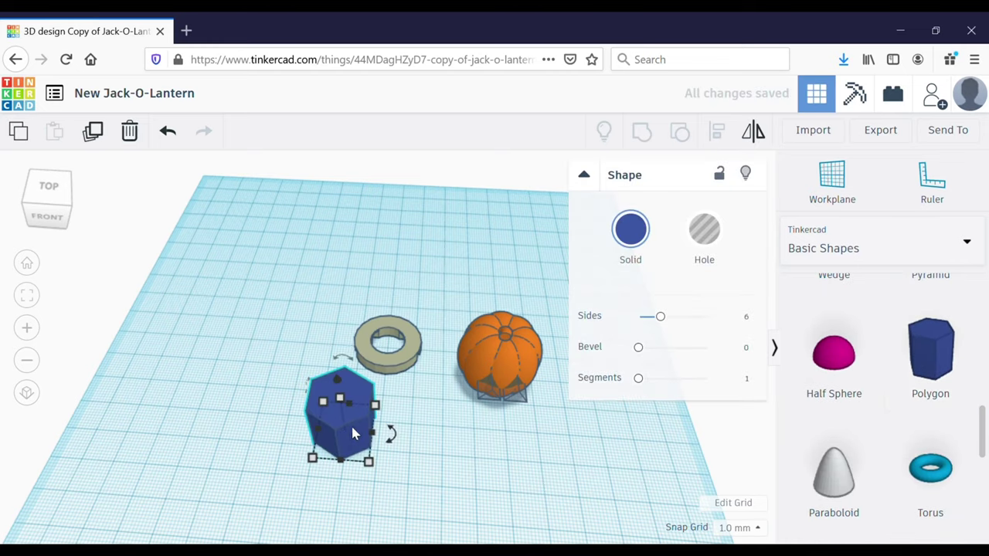
scroll(971, 309, up, 10)
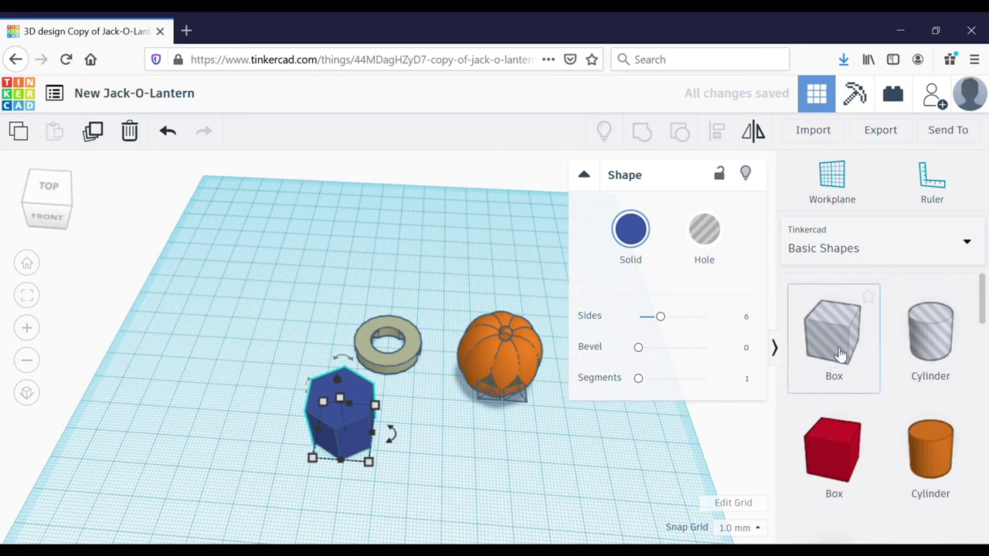
drag(845, 359, 347, 418)
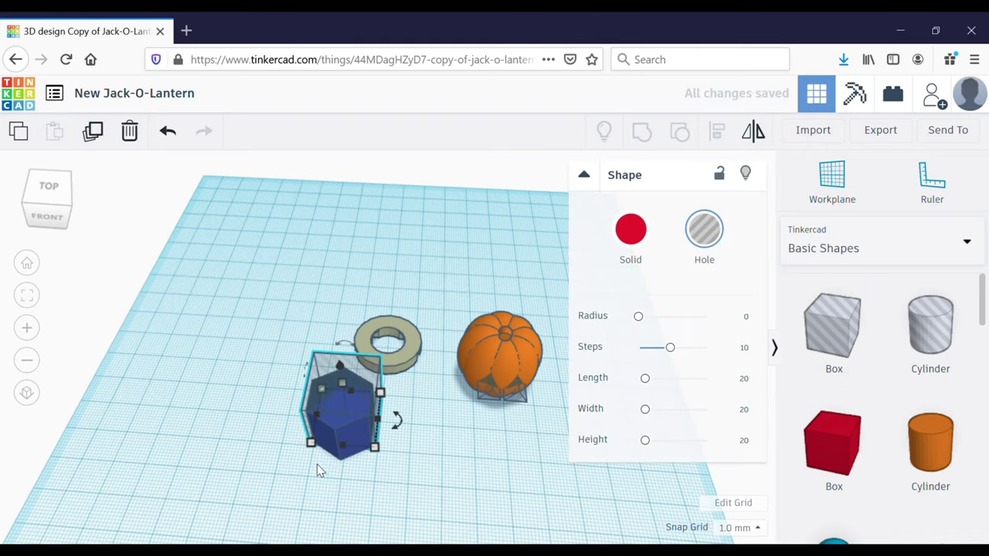
shift+click(379, 424)
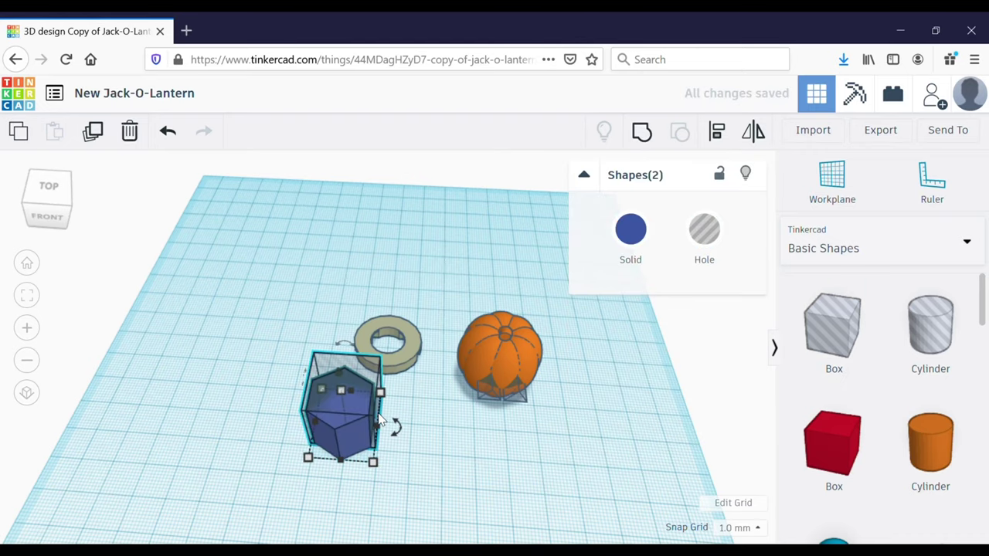
click(648, 141)
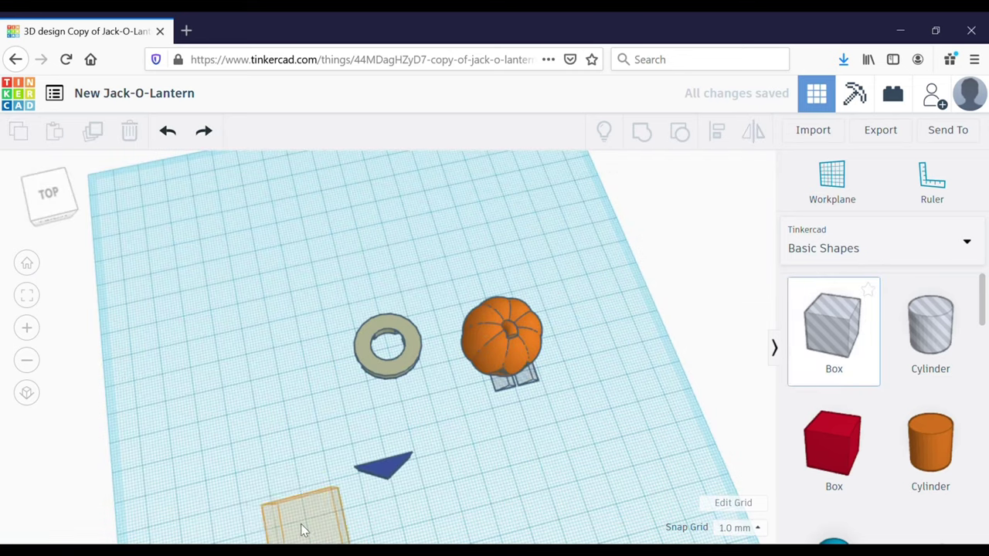
- Place a box hole near the triangular mouth piece, shrink it to a small tooth block and move it to the triangle's front tip
drag(301, 524, 403, 505)
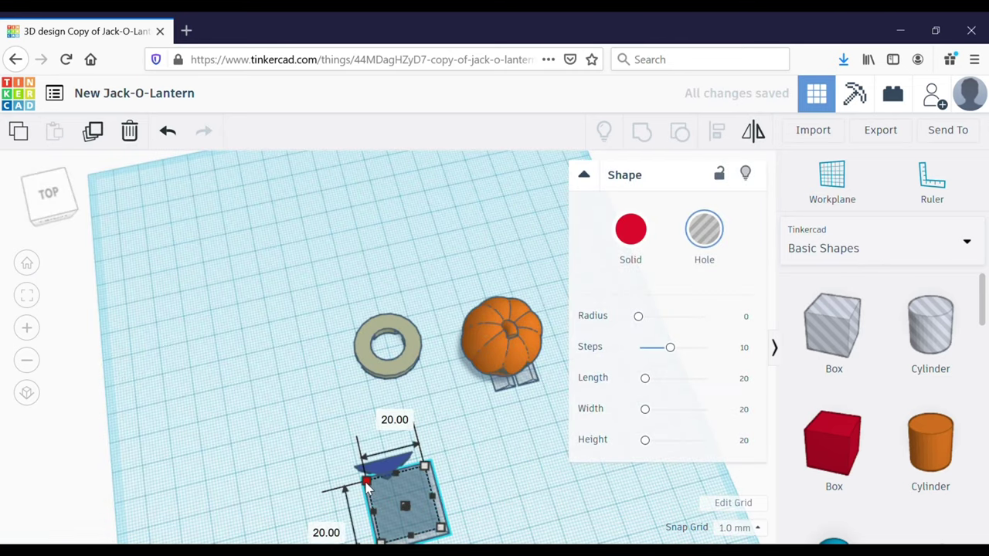
drag(366, 483, 428, 525)
key(Up)
key(Up)
key(Up)
key(Up)
key(Up)
key(Up)
key(Up)
key(Up)
key(Up)
key(Up)
key(Up)
key(Up)
key(Up)
key(Up)
key(Up)
key(Up)
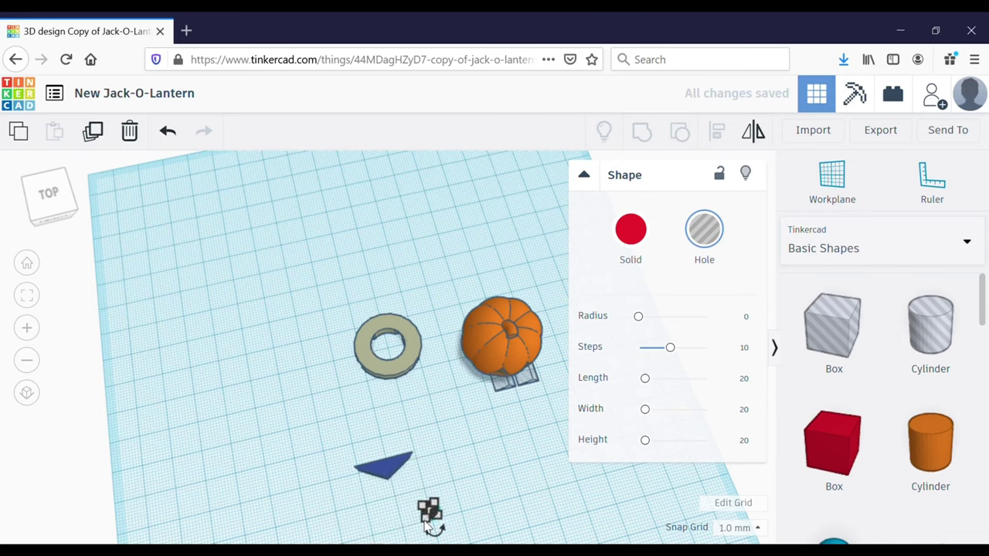
key(Left)
key(Left)
key(Left)
key(Left)
key(Left)
key(Left)
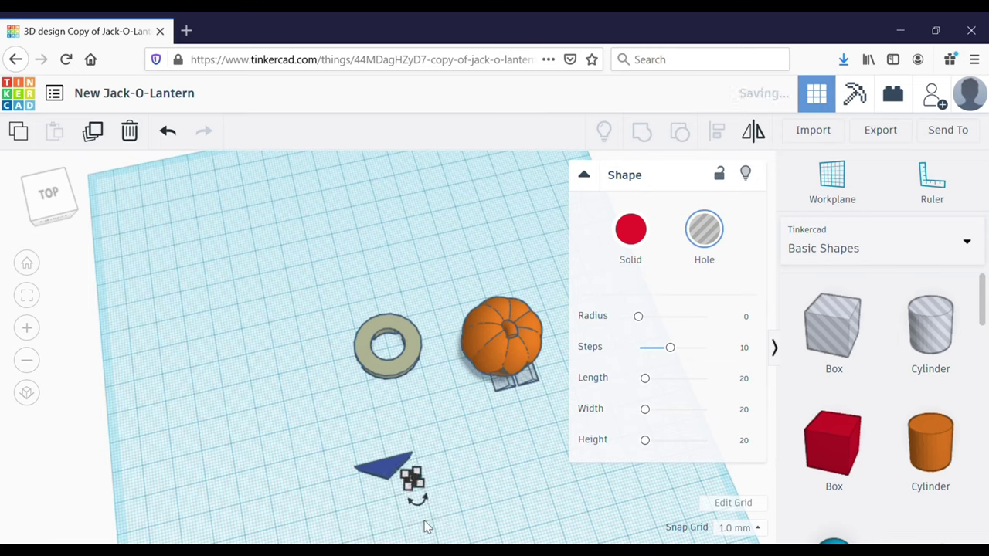
key(Left)
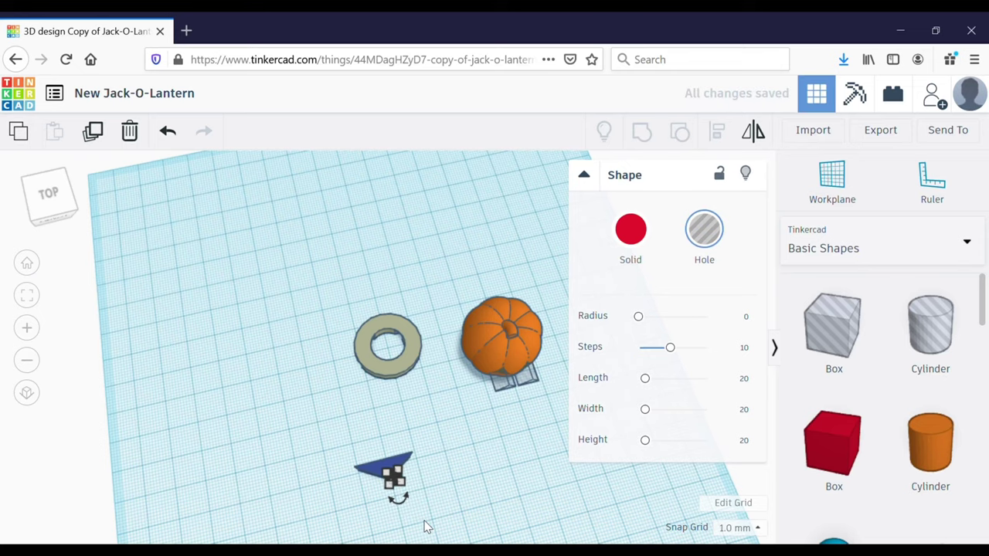
- Select the triangle together with the small box hole and move both back closer to the ring stand
scroll(446, 478, up, 5)
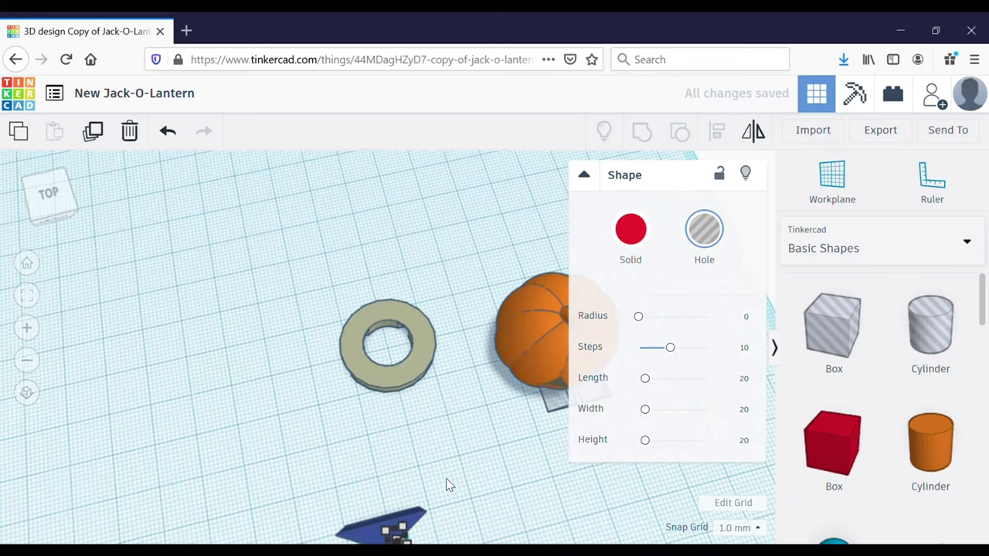
shift+click(398, 532)
drag(398, 532, 433, 435)
click(505, 458)
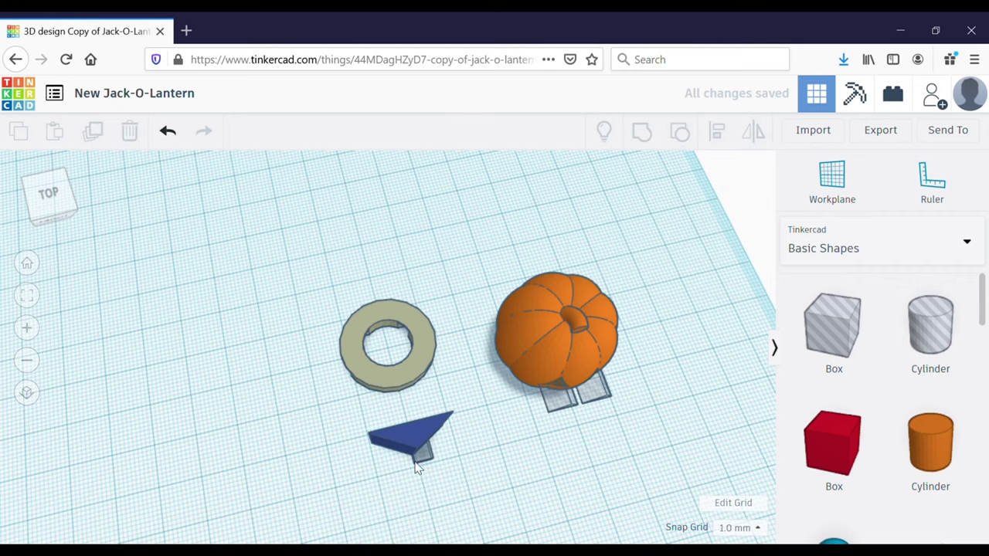
- Resize the small box hole to 3 mm deep and 26 mm tall so that it reaches through the triangle
click(425, 456)
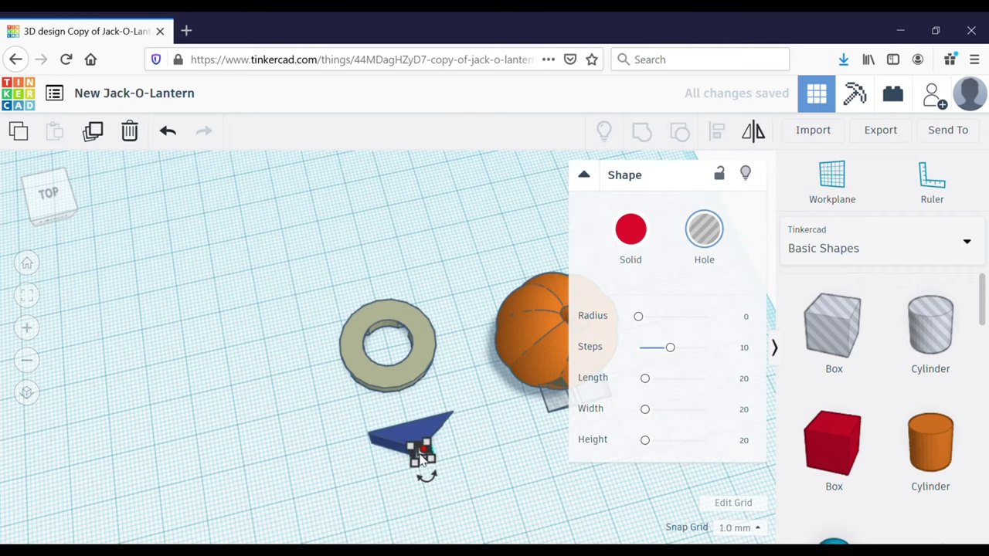
scroll(499, 444, up, 4)
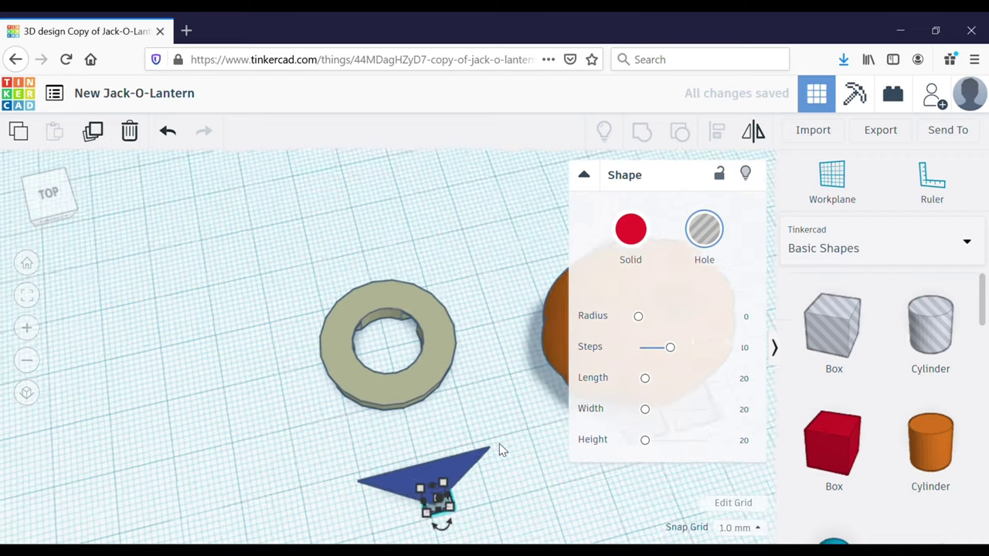
right_drag(499, 444, 489, 412)
drag(440, 510, 466, 400)
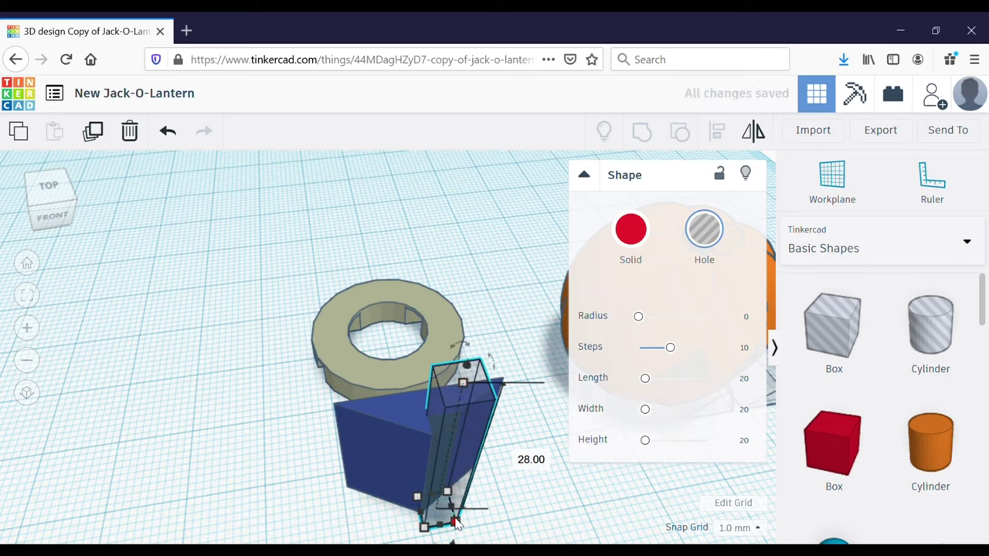
drag(456, 524, 444, 516)
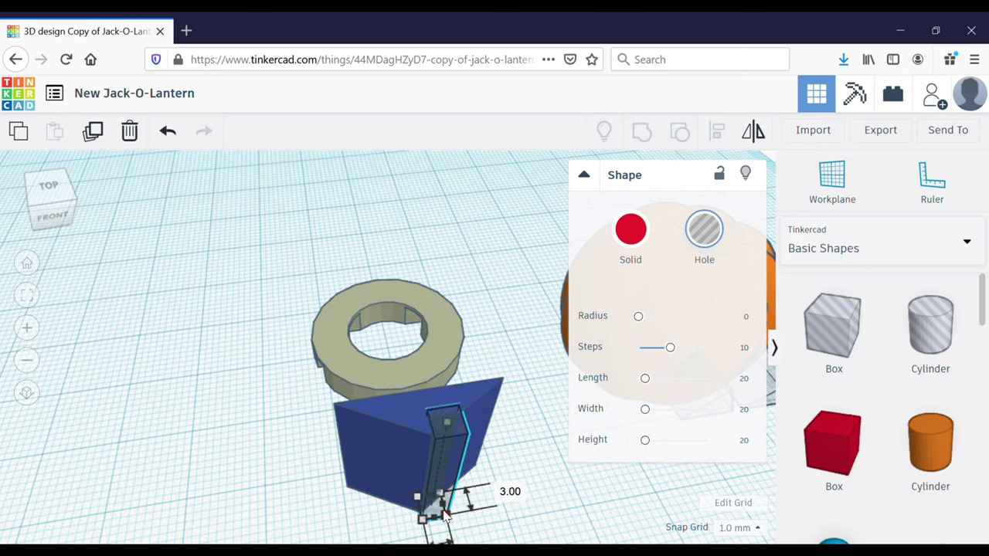
drag(446, 427, 457, 390)
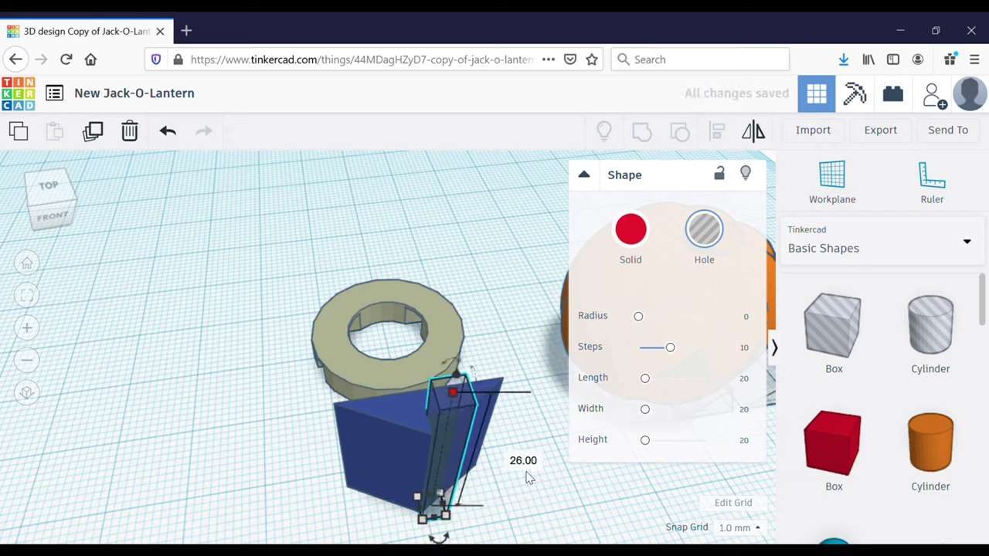
- Nudge the tooth hole about 1 mm back so that it overlaps the triangle's front tip
key(Up)
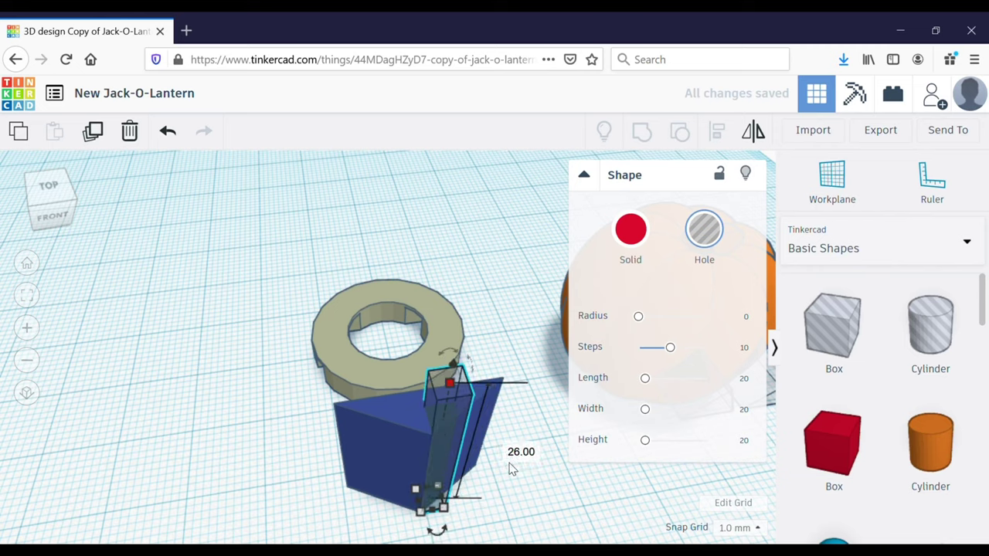
key(Left)
key(Right)
key(Left)
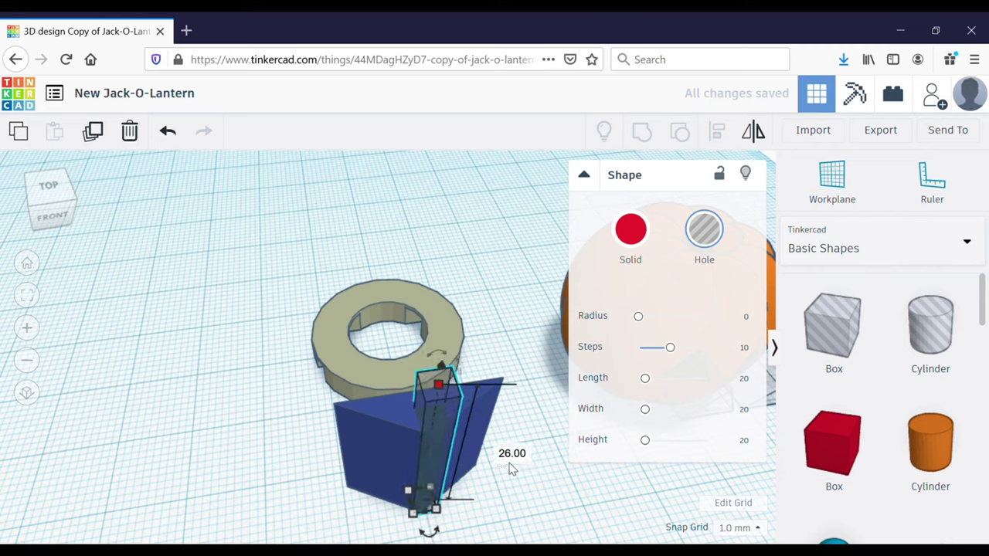
key(Right)
right_drag(537, 514, 521, 539)
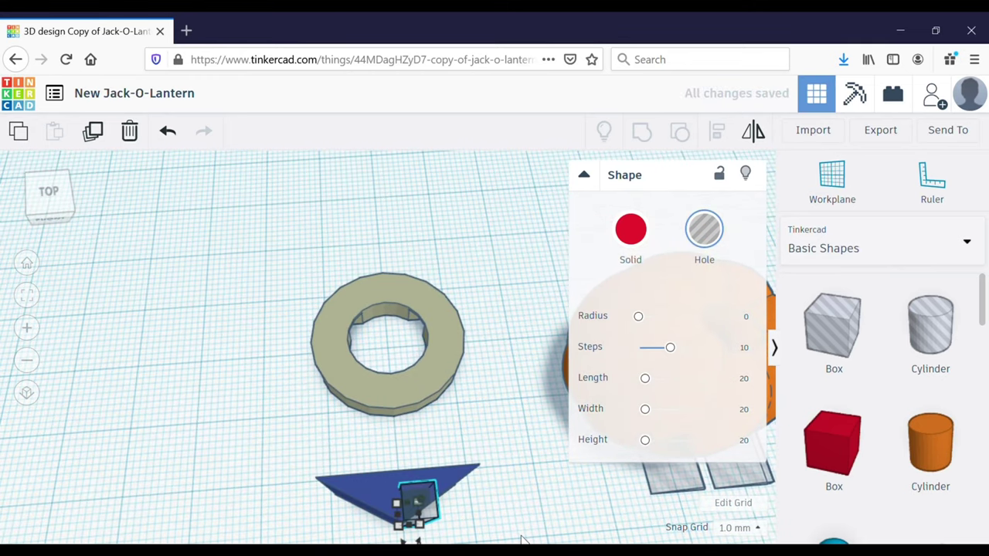
mouse_move(421, 529)
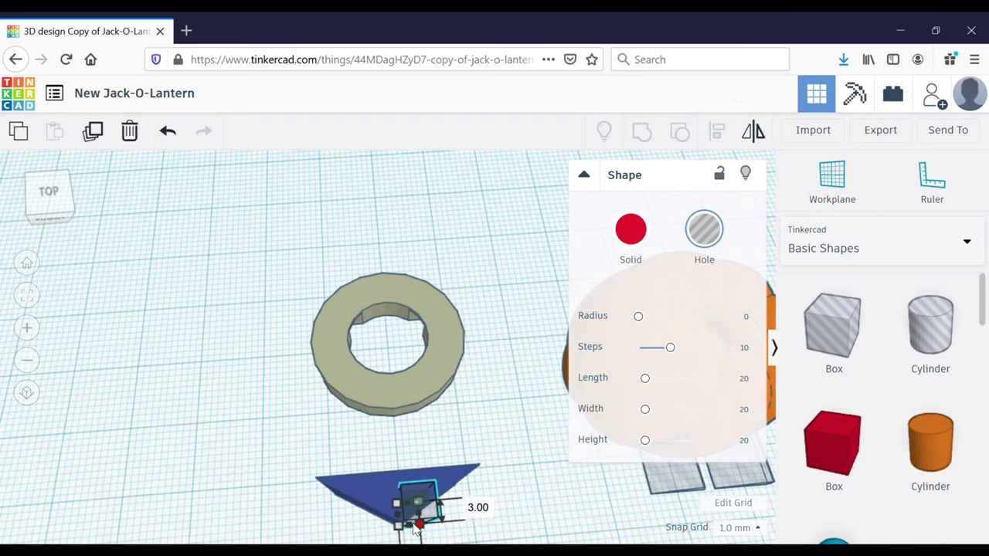
drag(416, 528, 416, 529)
mouse_move(523, 445)
right_down()
mouse_move(522, 380)
mouse_move(532, 466)
mouse_move(528, 442)
right_up()
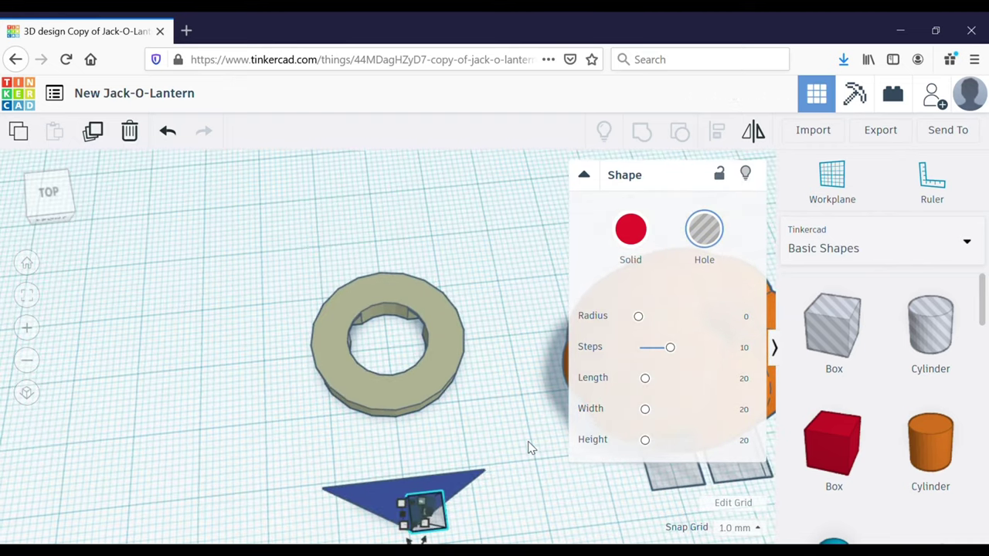
- Duplicate the tooth hole and move the copy onto the triangle's long back edge, left of centre
key(ctrl+d)
key(shift+Up)
key(Left)
key(Left)
key(Left)
key(Left)
key(Left)
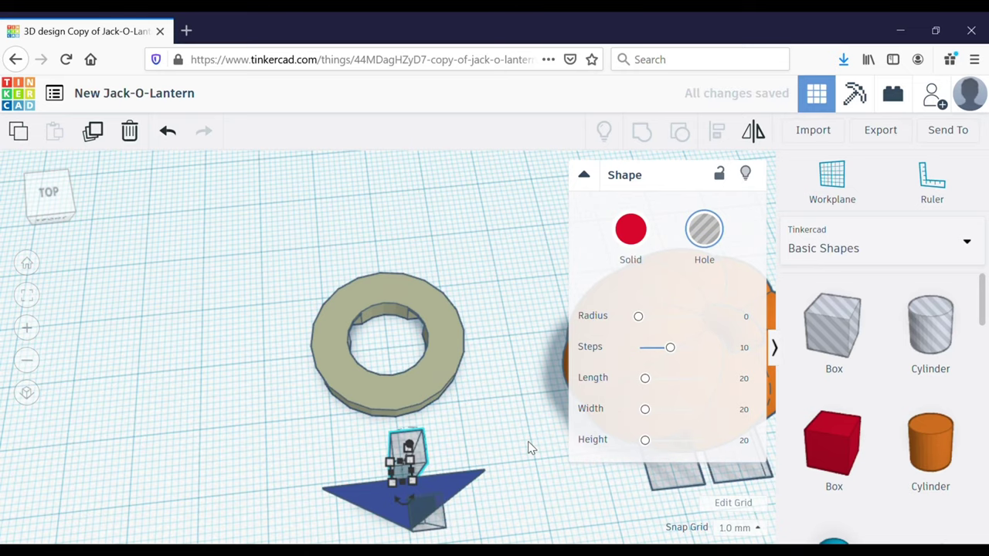
key(Down)
key(Down)
key(Down)
key(Down)
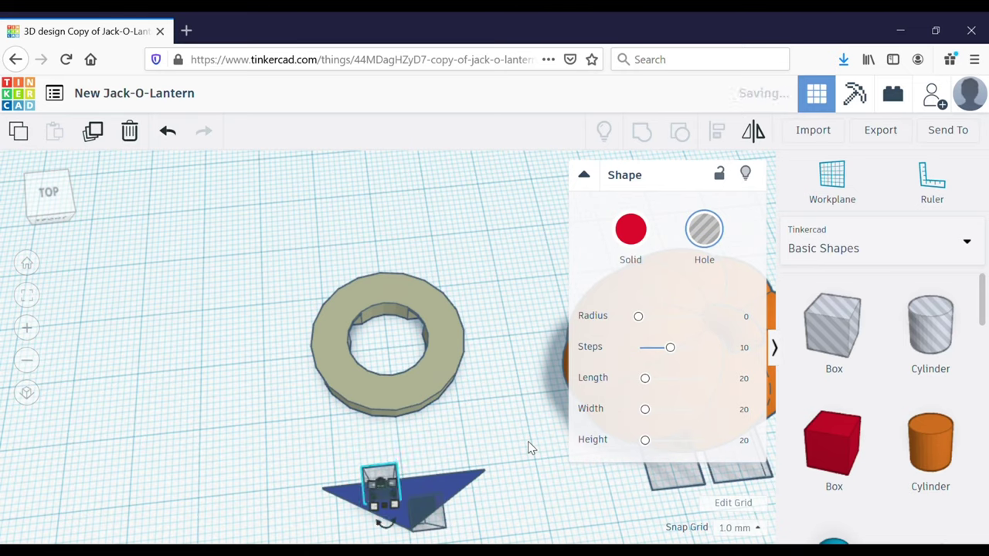
- Make another copy of the tooth hole and set it on the triangle's back edge, just right of the first copy
key(Up)
key(Up)
key(Up)
key(Right)
key(Right)
key(Right)
key(Right)
key(Right)
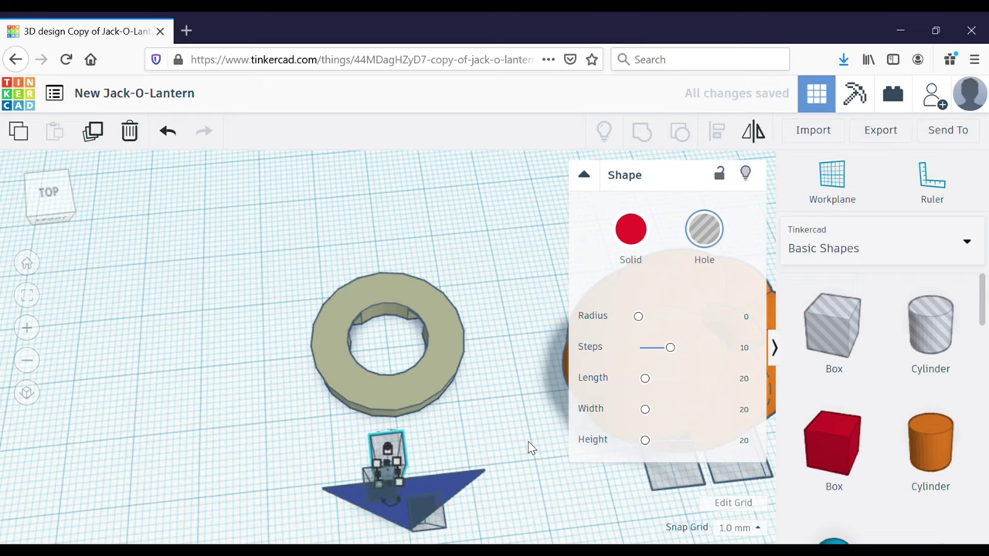
key(Down)
key(Down)
key(Down)
key(Left)
key(Left)
key(Left)
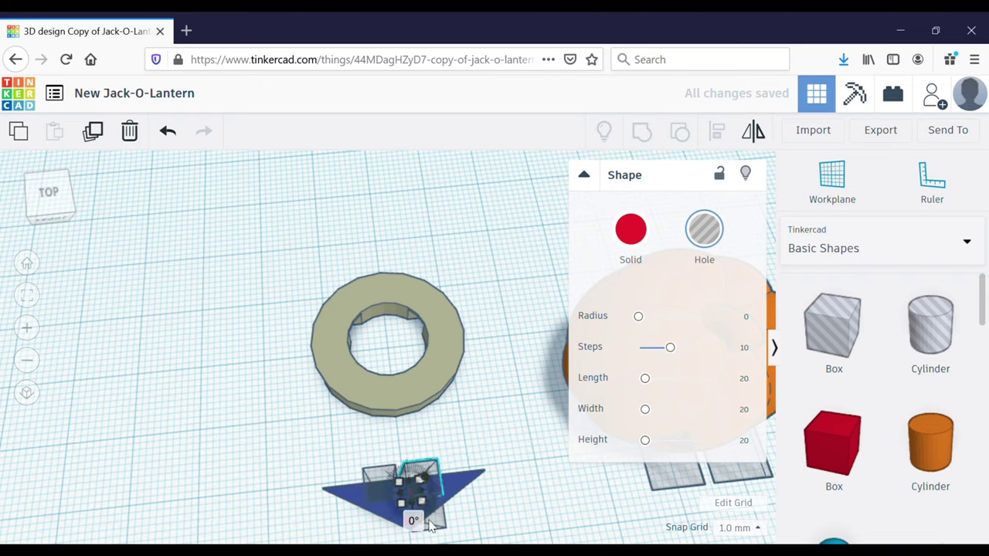
- Shift the left tooth hole on the triangle's back edge slightly further left to widen the gap between the two back teeth
click(469, 525)
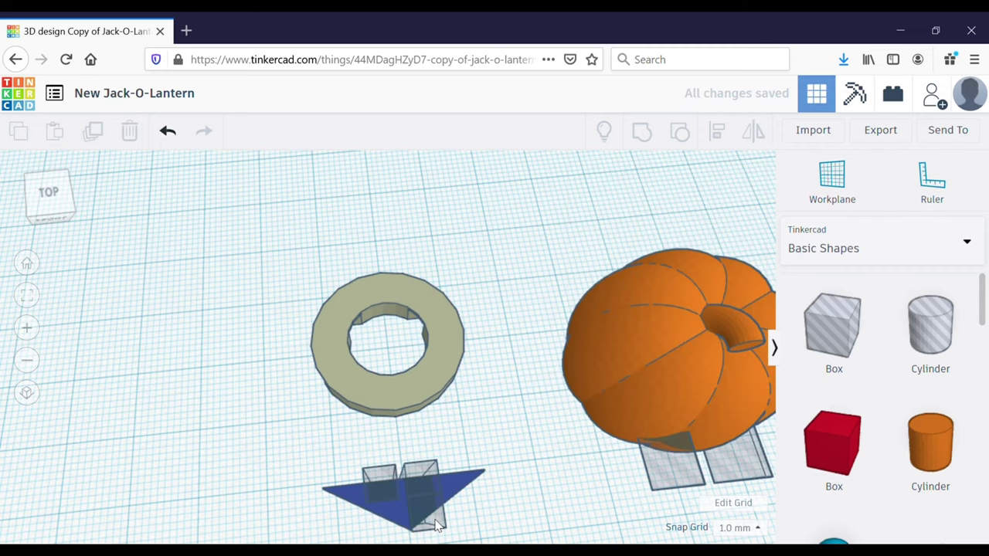
click(435, 524)
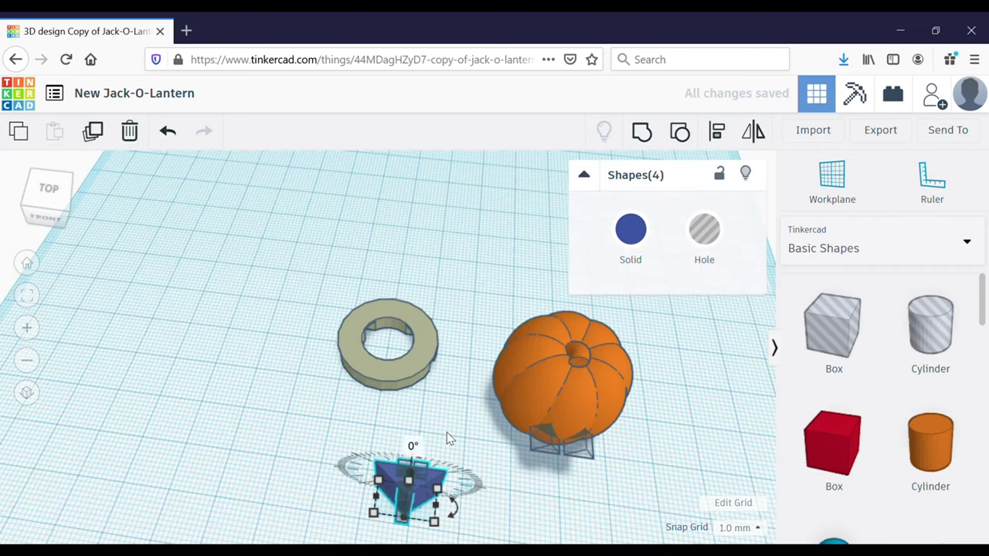
click(446, 432)
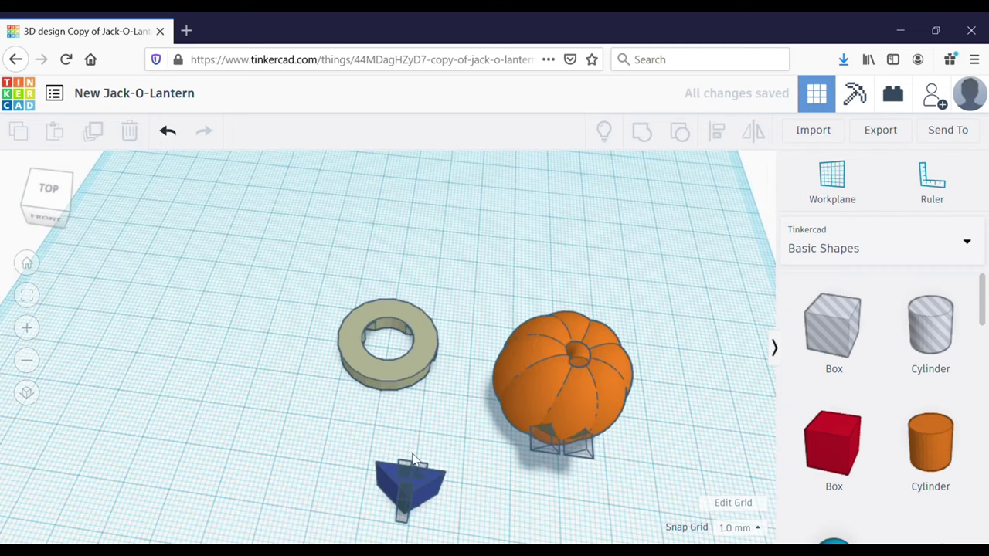
click(406, 465)
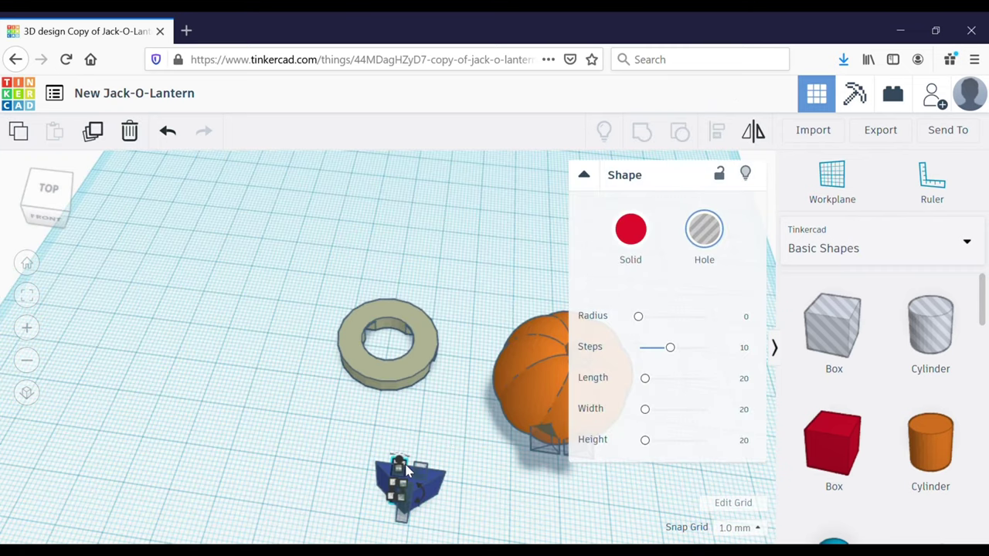
click(504, 492)
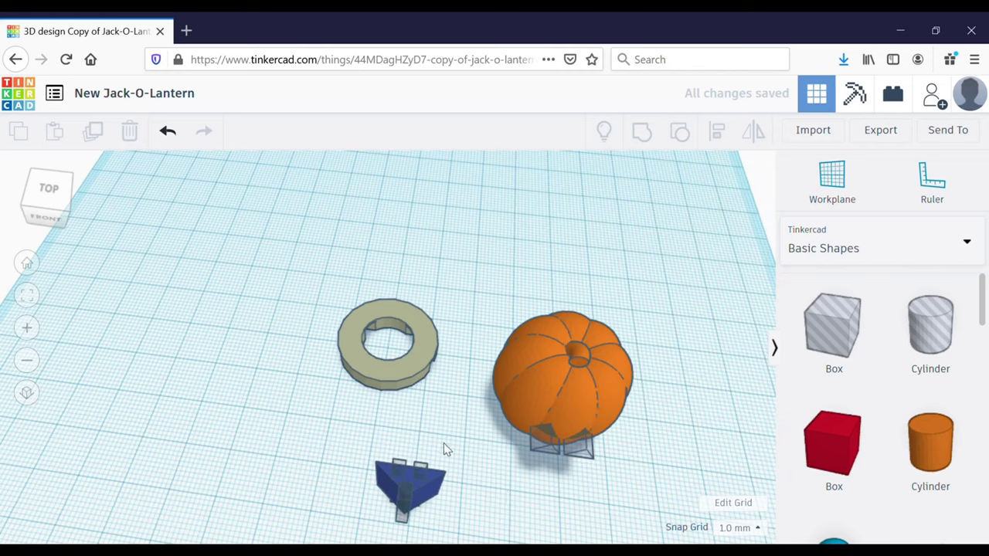
- Group the triangle with its three tooth holes and turn the resulting toothed mouth into a hole
click(400, 506)
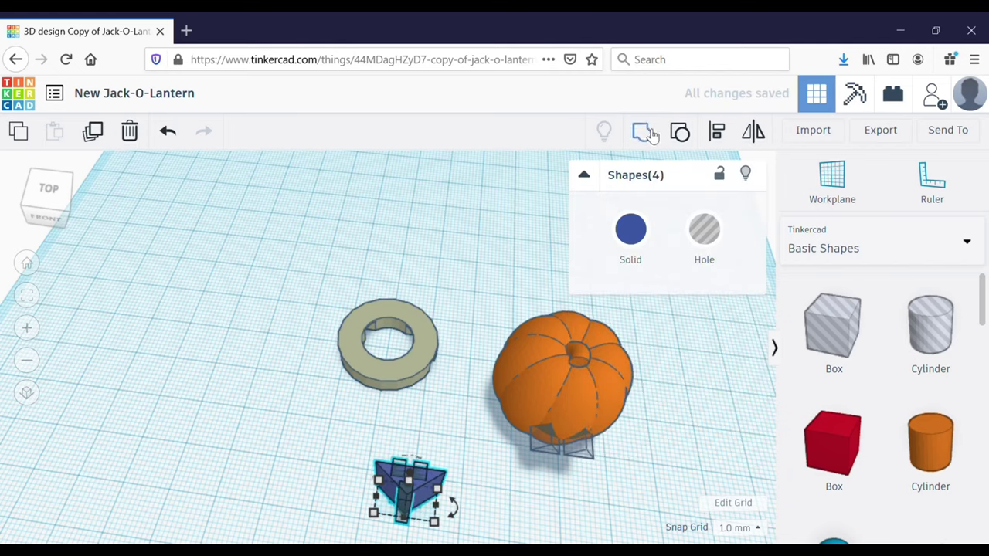
click(443, 483)
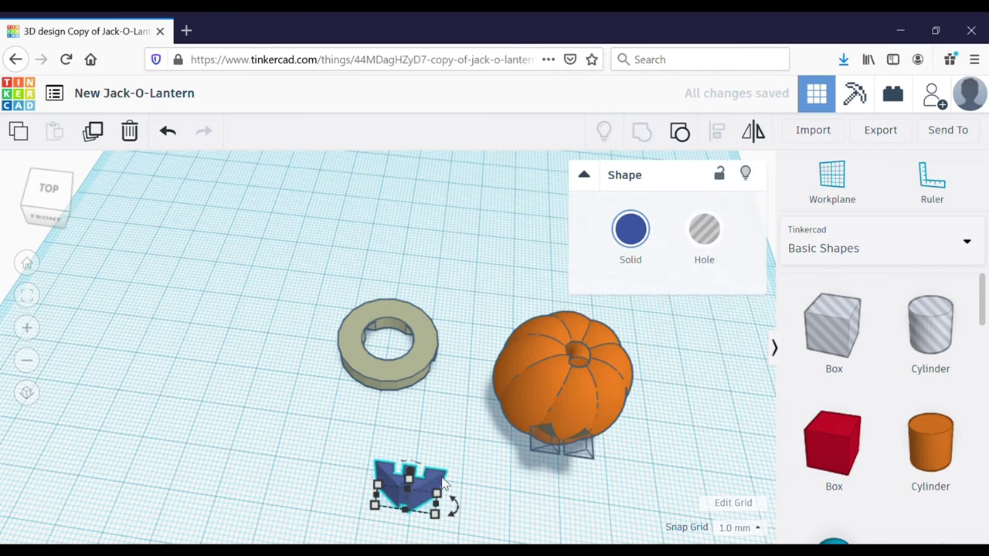
click(704, 229)
- Rotate the mouth hole 90° so that its toothed outline faces the front
right_drag(468, 470, 466, 431)
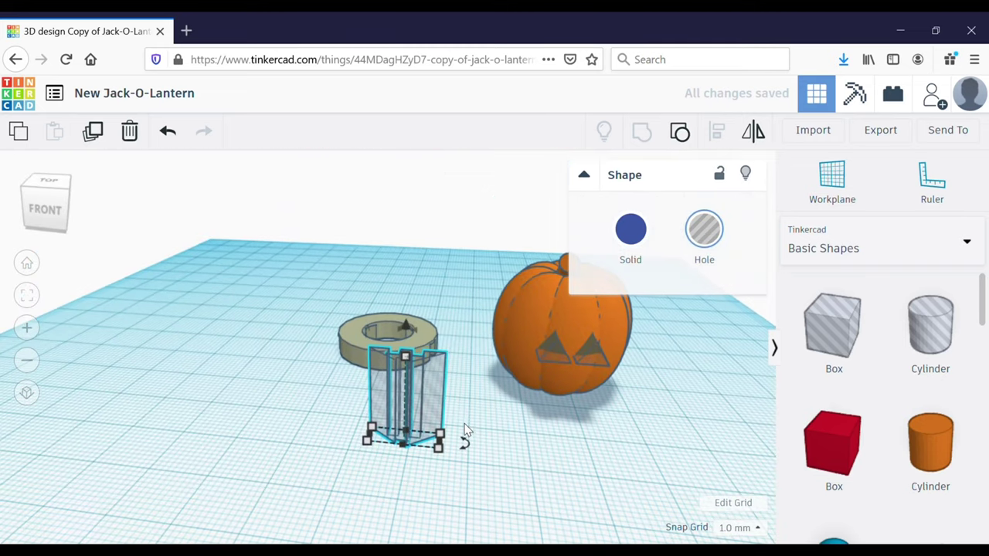
click(369, 330)
click(418, 405)
click(367, 331)
text(90)
key(Return)
- Move the mouth hole right and back into the pumpkin's front, centred below the two triangular eyes
key(Right)
key(Right)
key(Right)
key(Right)
key(Right)
key(Right)
key(Right)
key(Right)
key(Right)
key(Right)
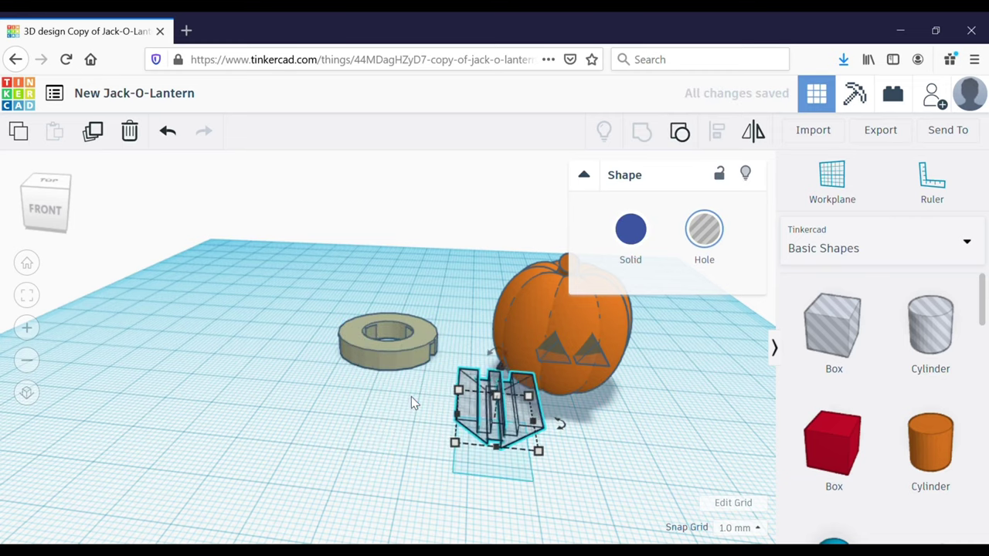
key(Up)
key(Up)
key(Up)
key(Up)
key(Up)
key(Up)
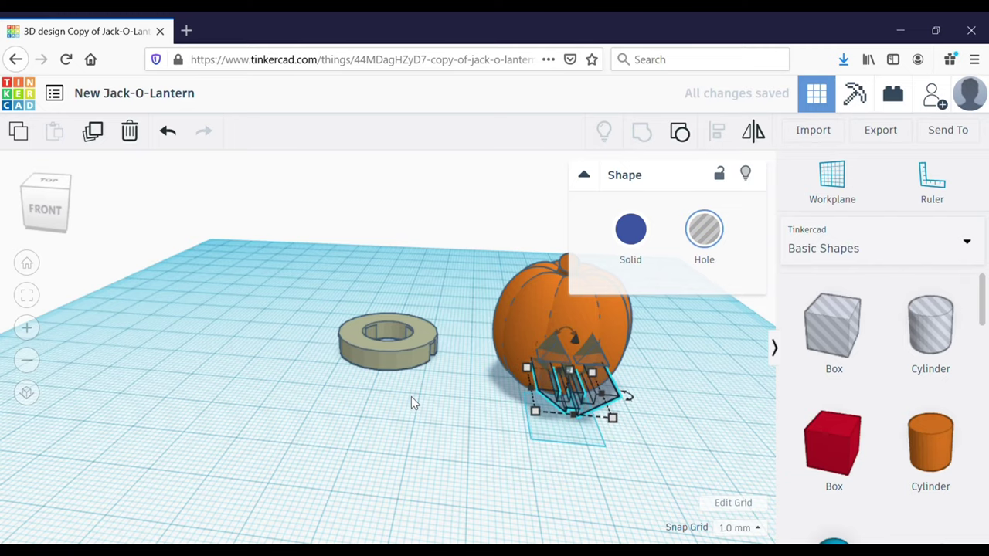
click(683, 385)
right_drag(683, 385, 657, 358)
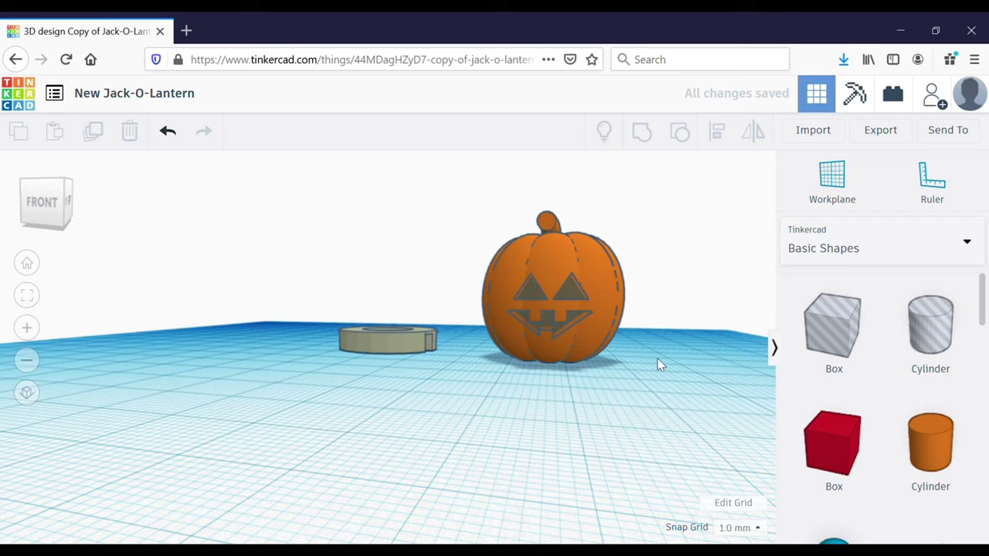
- Group the pumpkin with the eye and mouth holes to carve out the face
drag(567, 389, 597, 200)
click(666, 129)
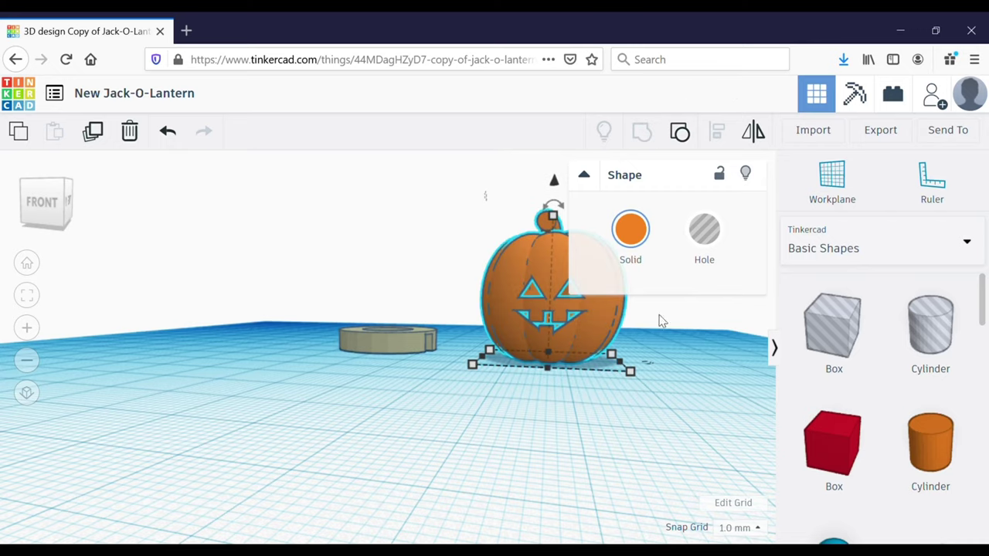
click(669, 422)
mouse_move(669, 422)
right_down()
mouse_move(696, 417)
mouse_move(667, 424)
mouse_move(678, 400)
mouse_move(661, 421)
mouse_move(679, 426)
mouse_move(675, 417)
right_up()
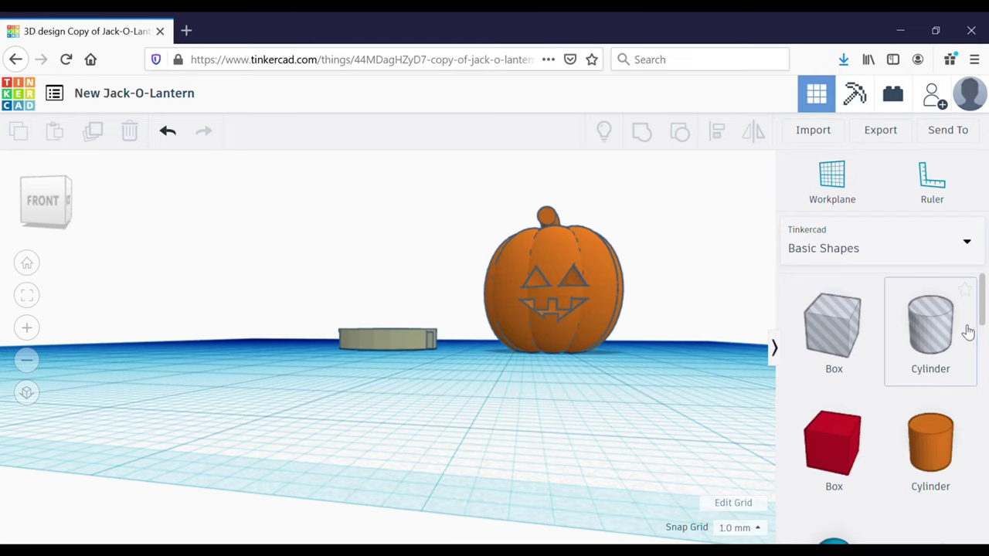
- Add a cylinder hole beside the ring stand and set its base to 12 by 12.55 mm
drag(958, 332, 406, 384)
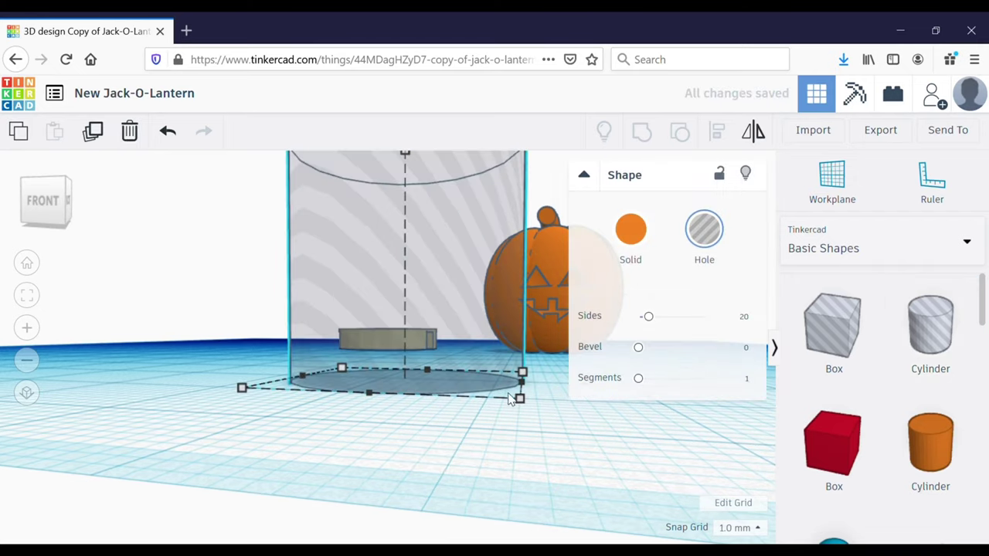
click(216, 461)
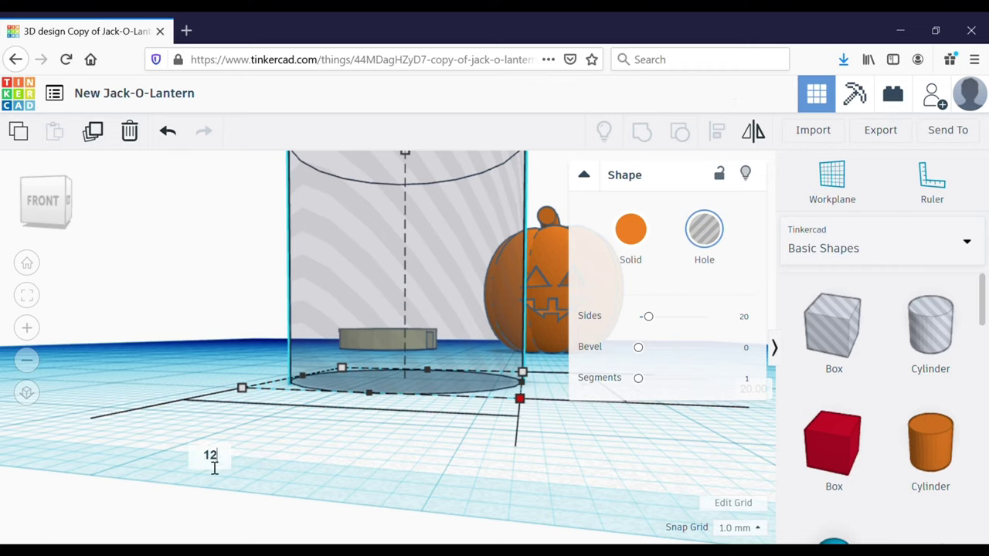
text(12)
click(579, 179)
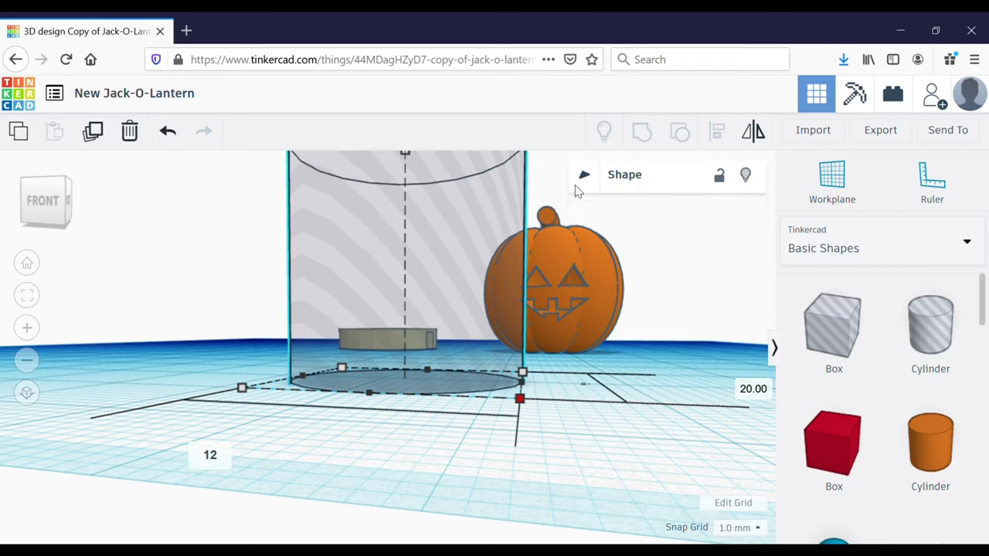
key(Tab)
text(12.55)
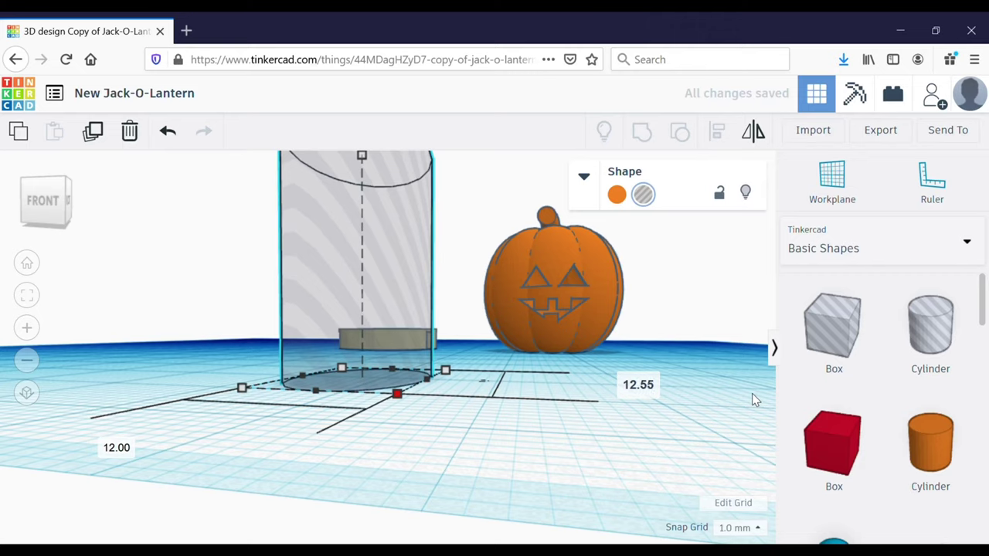
key(Return)
- Centre the cylinder hole inside the pumpkin in both horizontal directions and group them to cut an opening in the base
drag(409, 310, 576, 319)
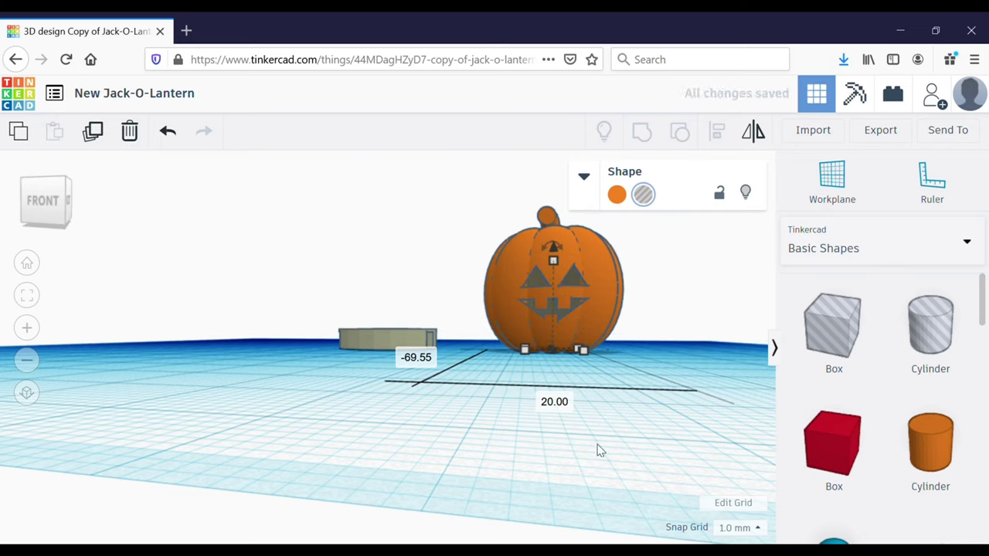
shift+click(563, 343)
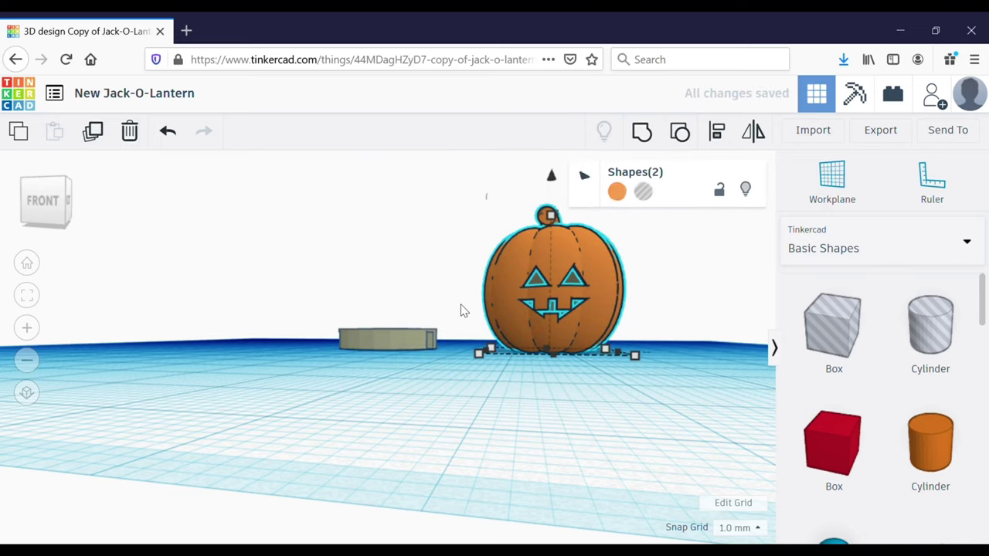
click(717, 132)
right_drag(572, 379, 550, 467)
click(462, 380)
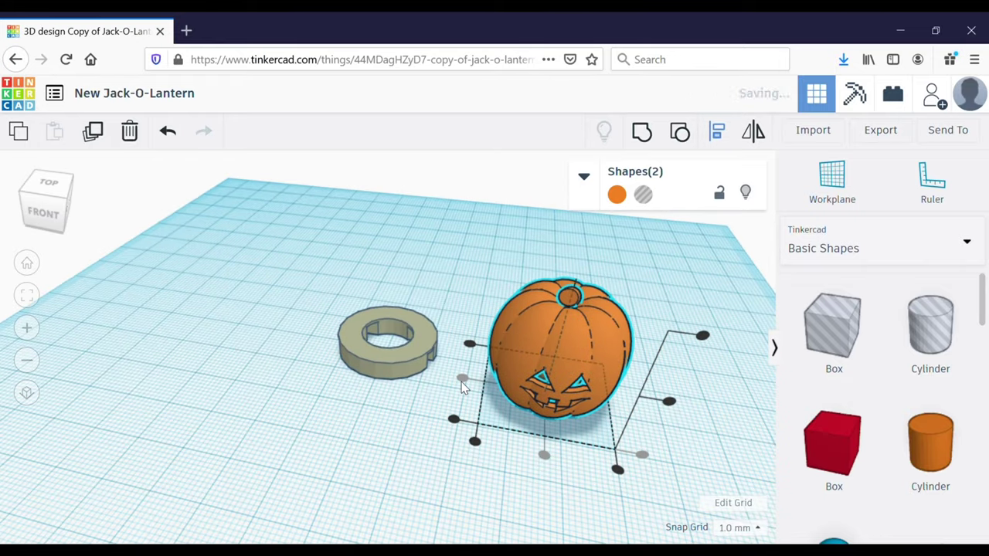
click(656, 135)
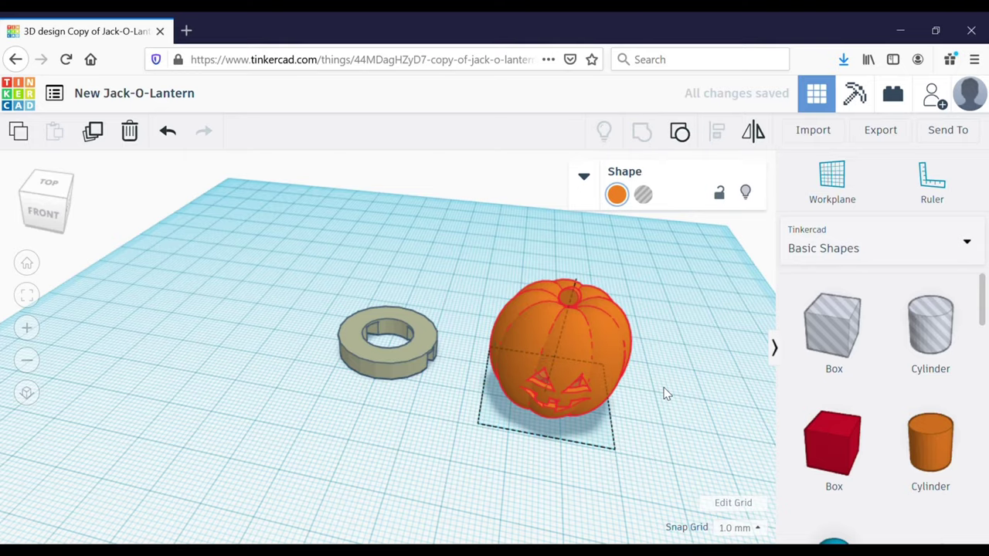
right_drag(662, 393, 653, 345)
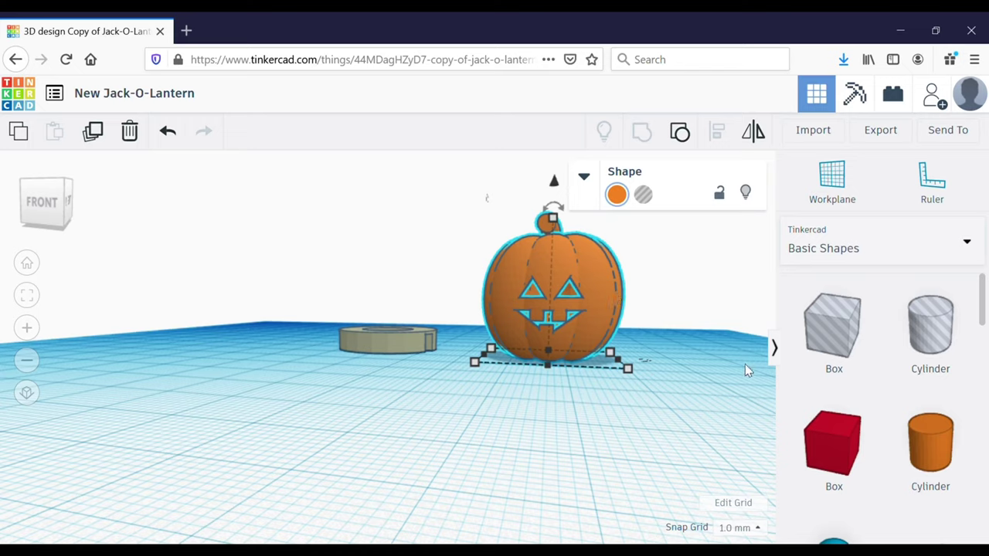
- Add a box hole around the pumpkin's lower part and stretch its base to about 36 by 32 mm
drag(830, 331, 450, 308)
drag(541, 342, 694, 389)
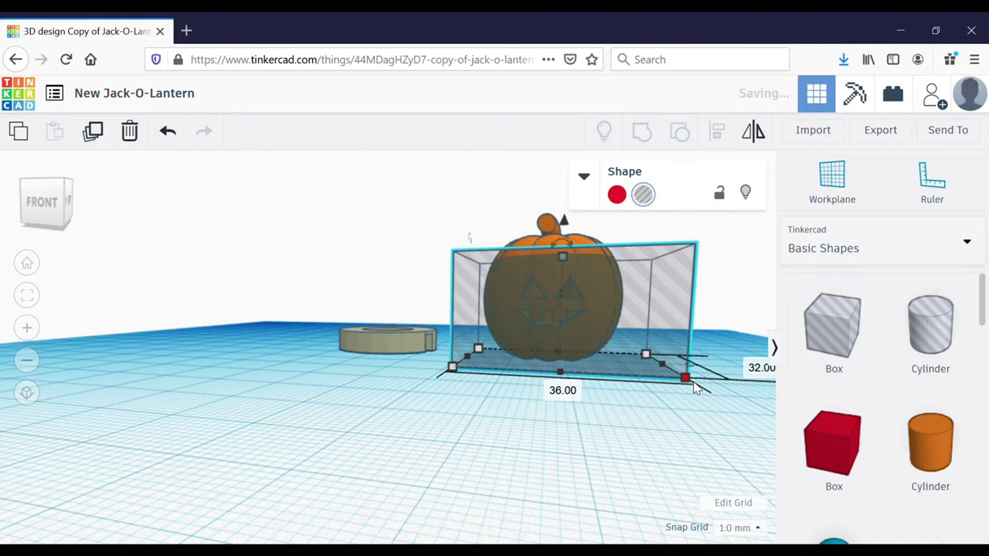
right_drag(529, 455, 541, 481)
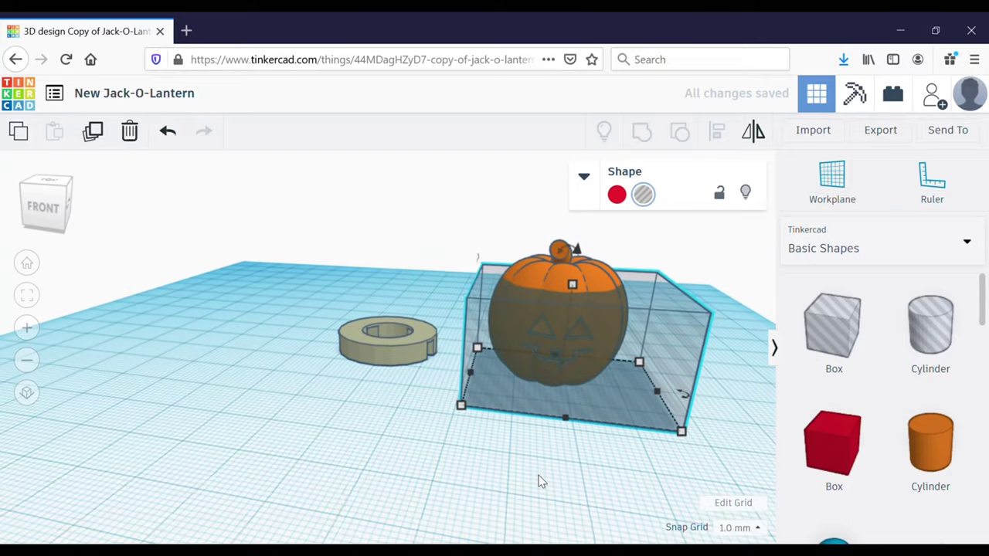
- Duplicate the pumpkin and the box hole in place, raising the box copy to sit directly on top of the original box
click(597, 282)
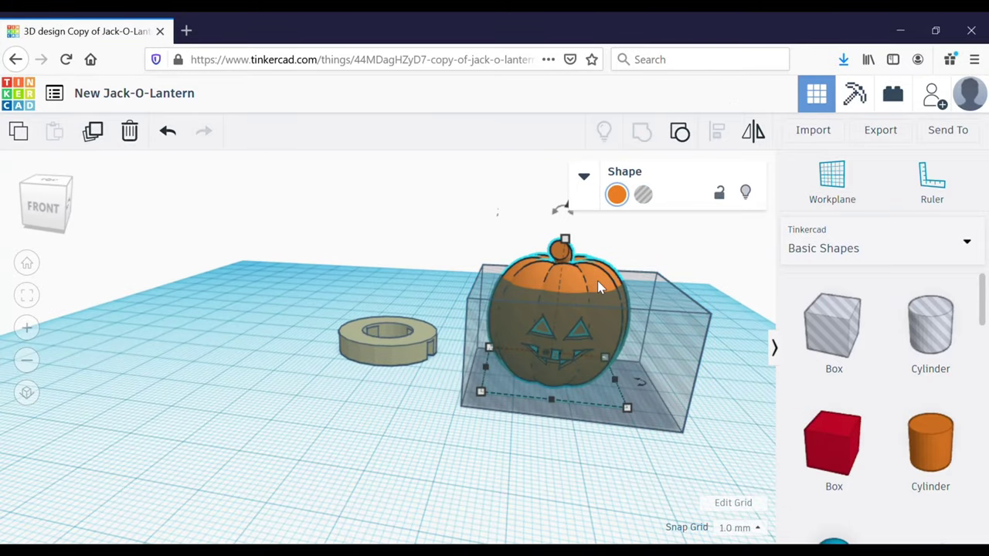
click(678, 347)
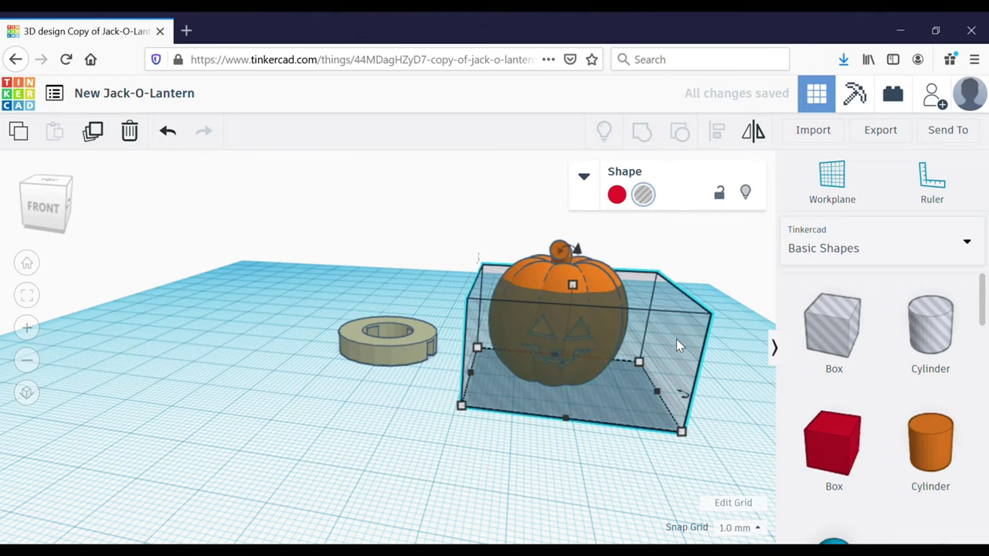
key(ctrl+d)
key(ctrl+Up)
key(ctrl+Up)
key(ctrl+Up)
key(ctrl+Up)
key(ctrl+Up)
key(ctrl+Up)
key(ctrl+Up)
key(ctrl+Up)
key(ctrl+Up)
key(ctrl+Up)
key(ctrl+Up)
key(ctrl+Up)
key(ctrl+Up)
key(ctrl+Up)
key(ctrl+Down)
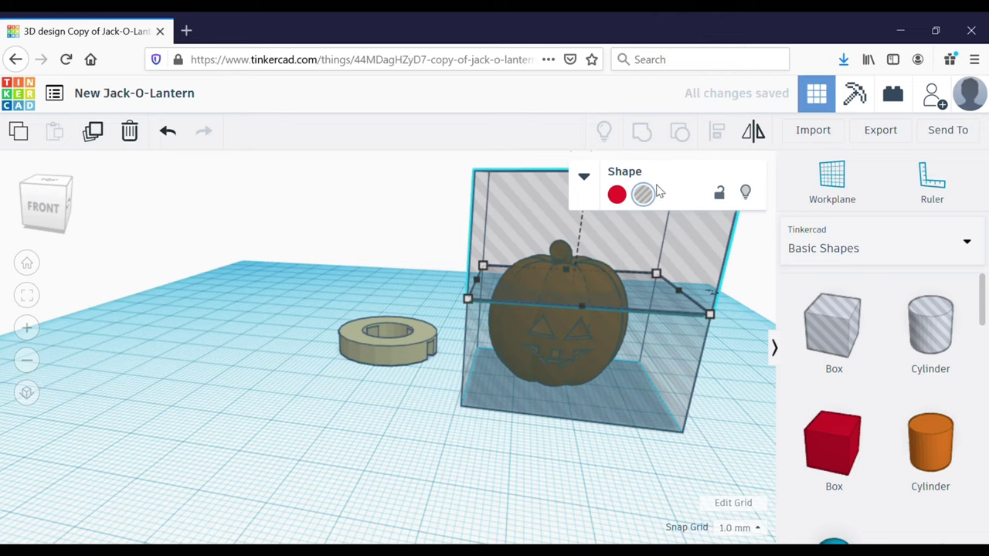
- Hide the upper box hole, group one pumpkin with the lower box to leave only the lid, and show all hidden shapes
click(747, 194)
click(573, 280)
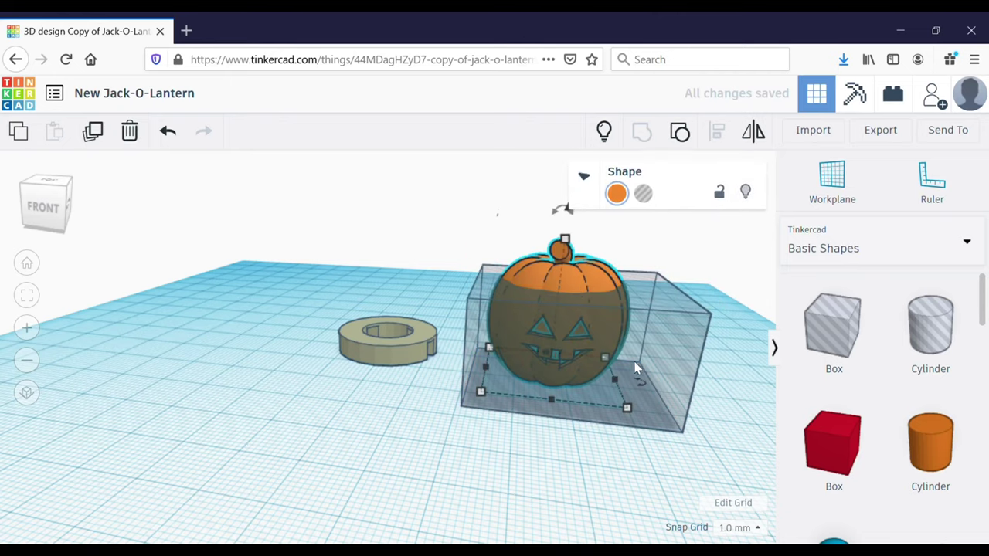
shift+click(645, 377)
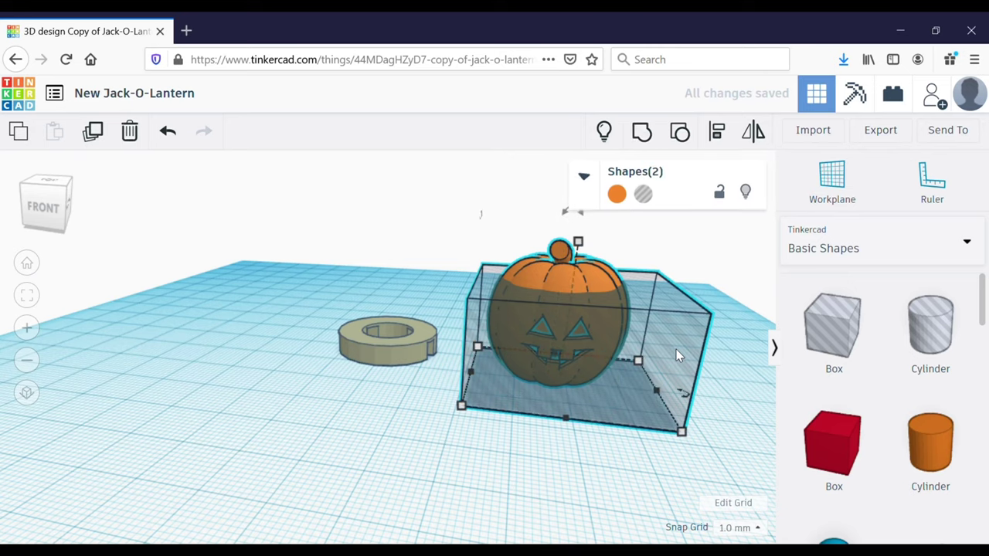
click(646, 132)
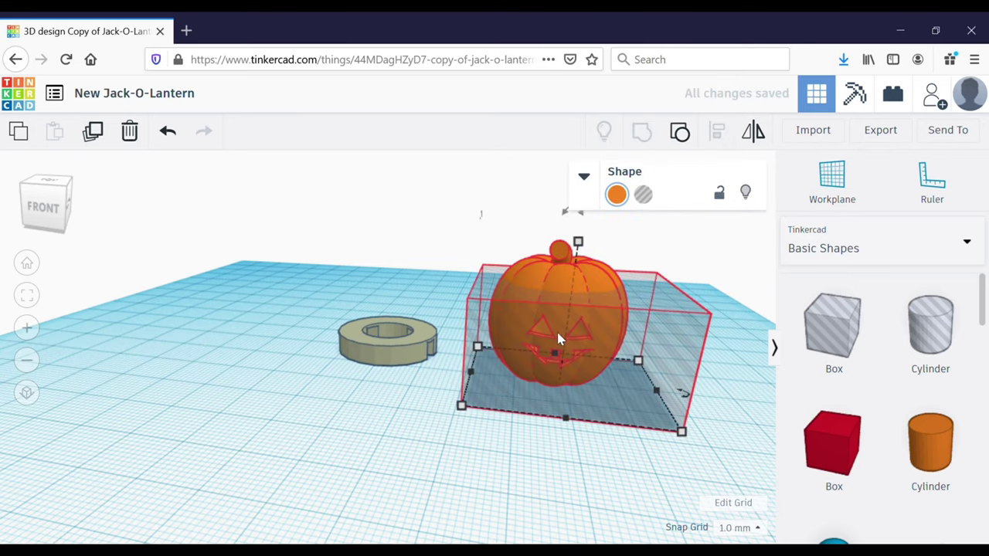
click(604, 133)
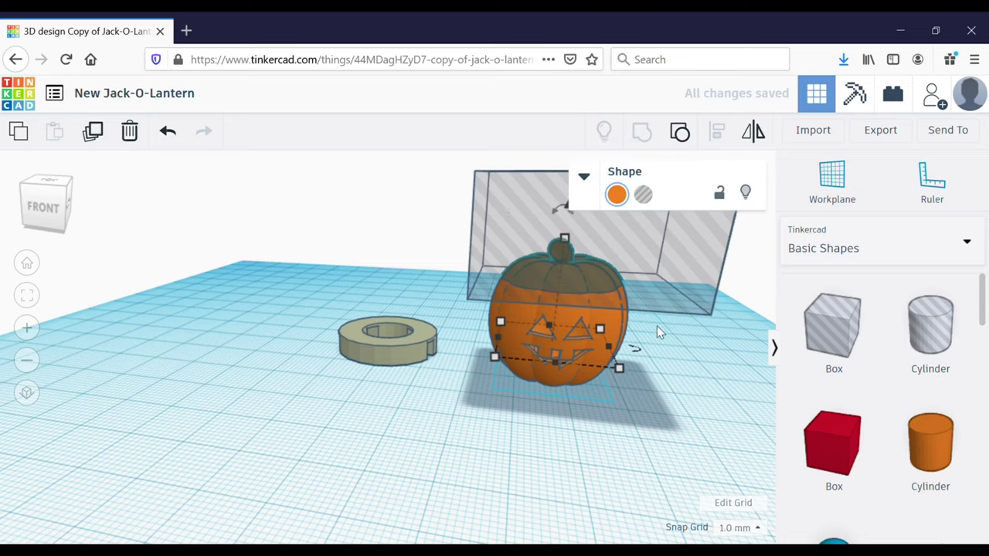
- Group the other pumpkin with the upper box hole to leave only the carved lower body
click(541, 502)
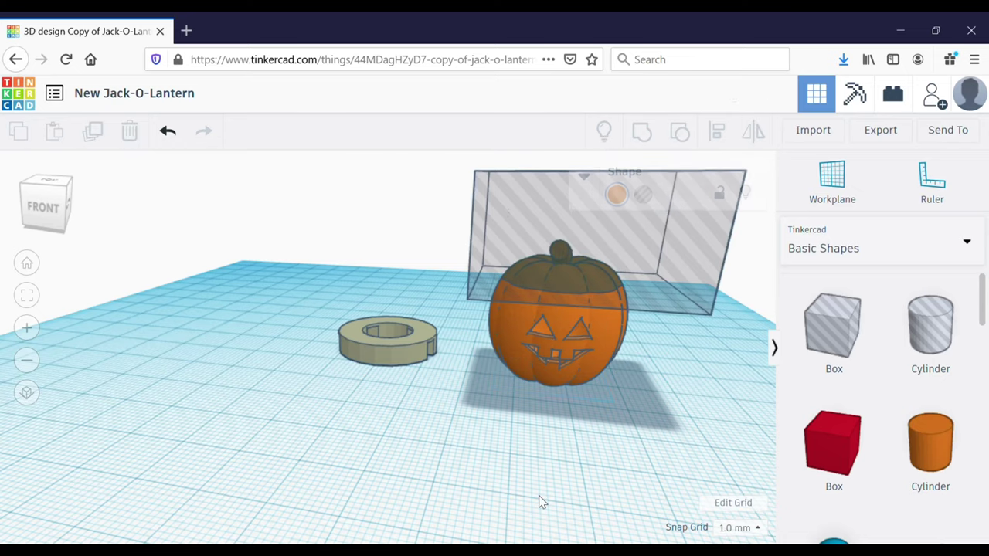
click(613, 249)
shift+click(606, 355)
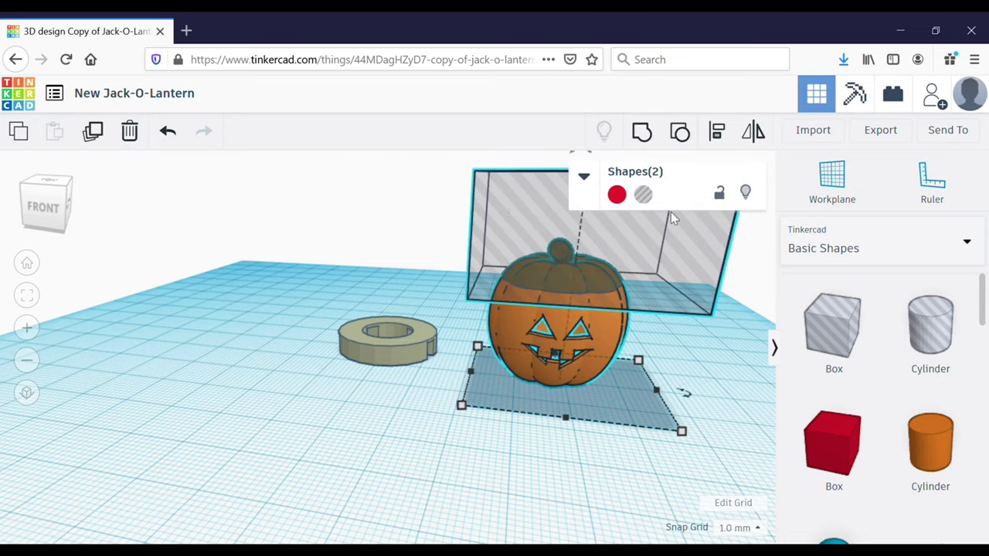
click(656, 137)
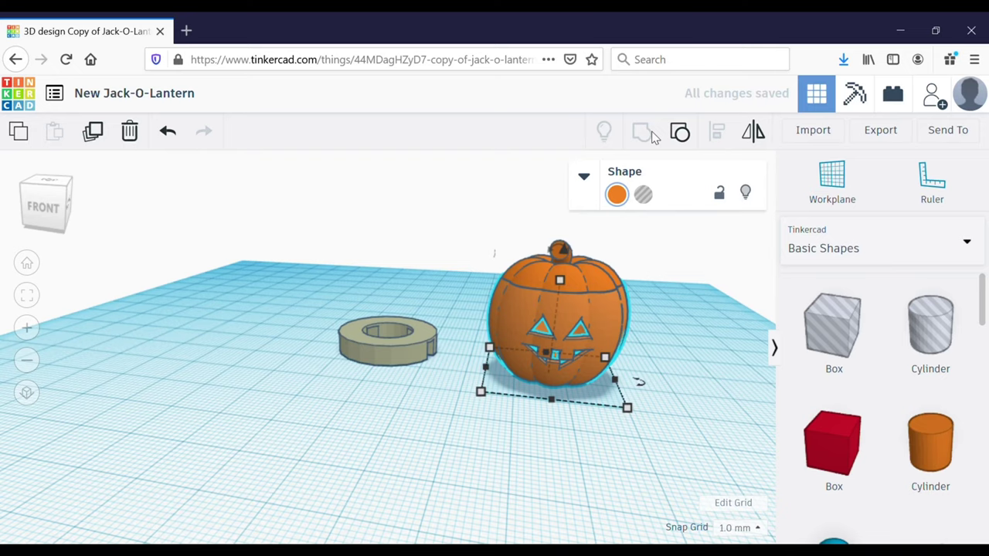
- Move the lid away to the right and place the carved pumpkin body over the ring stand
drag(577, 272, 713, 295)
drag(494, 327, 350, 298)
right_drag(613, 411, 610, 364)
click(645, 352)
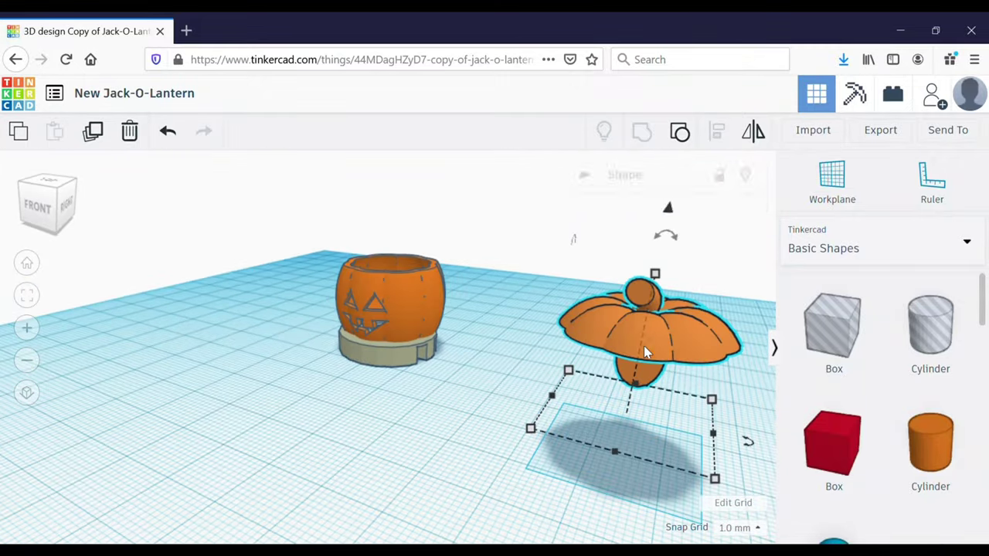
- Ungroup the lid and regroup its pumpkin with the box hole to remove the leftover piece hanging beneath the lid
click(680, 135)
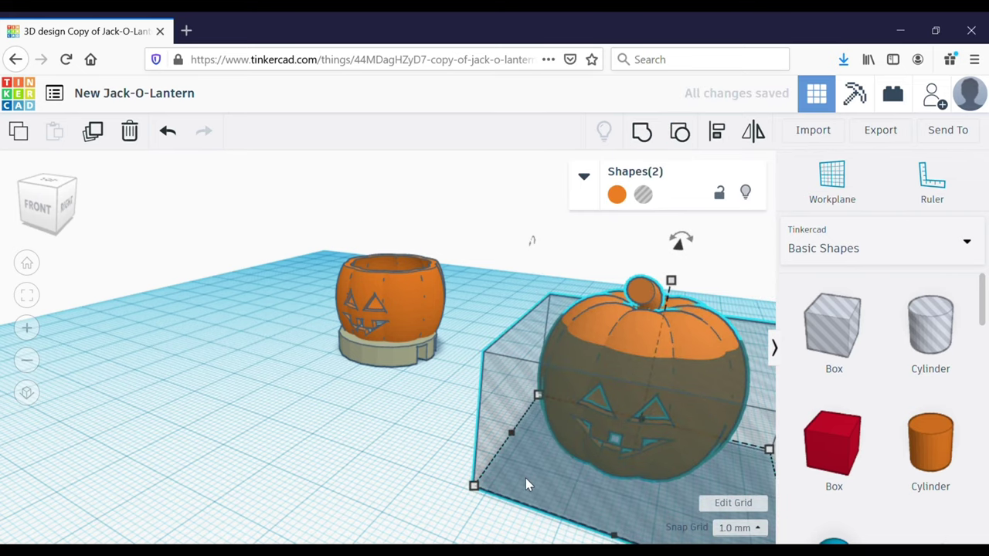
click(331, 499)
click(519, 461)
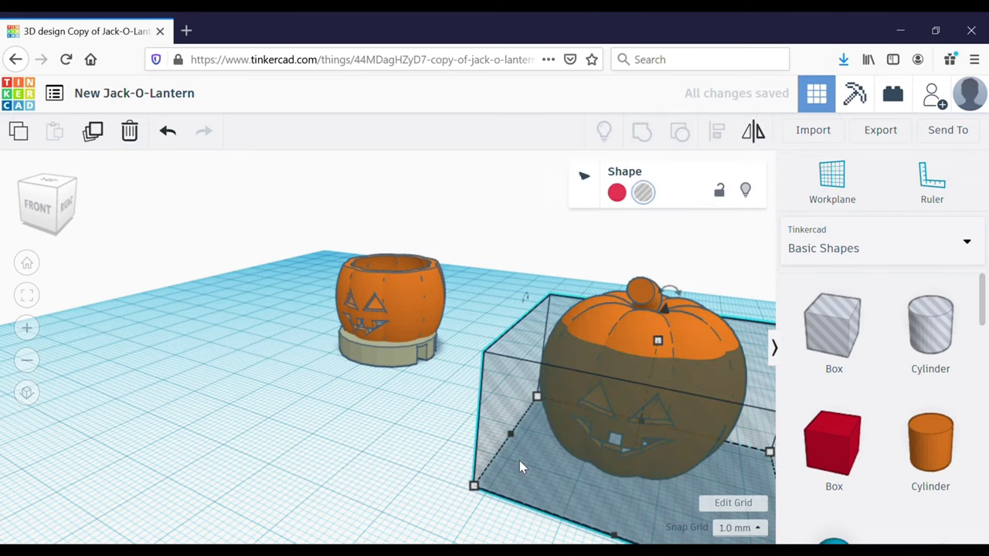
right_drag(416, 462, 492, 471)
shift+click(736, 289)
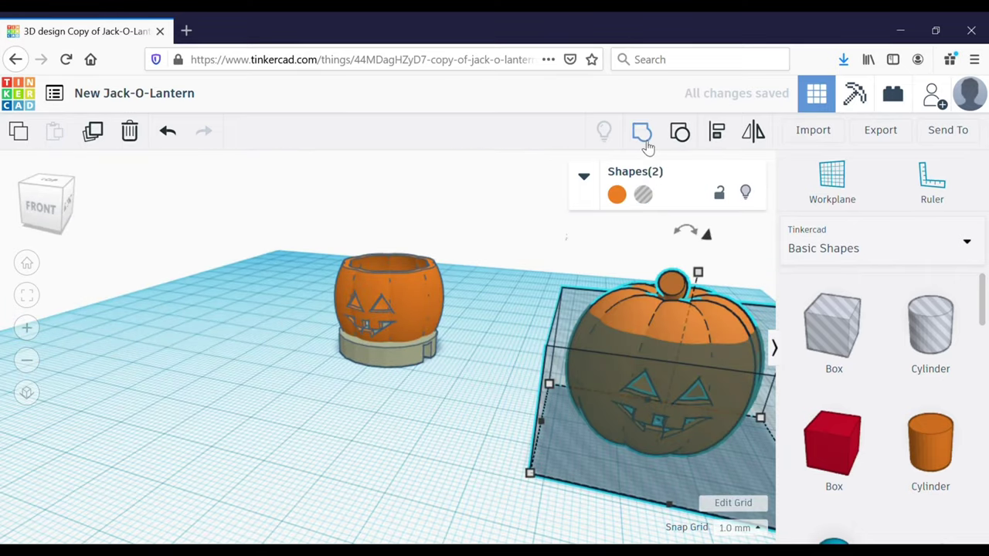
click(642, 142)
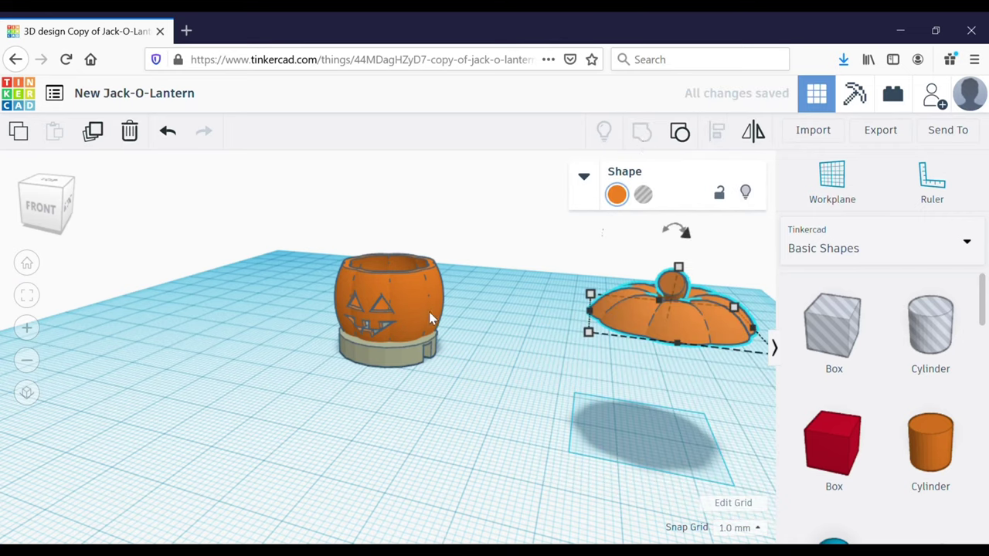
- Nudge the carved pumpkin body and align it with the ring stand, centred in both horizontal directions
click(418, 330)
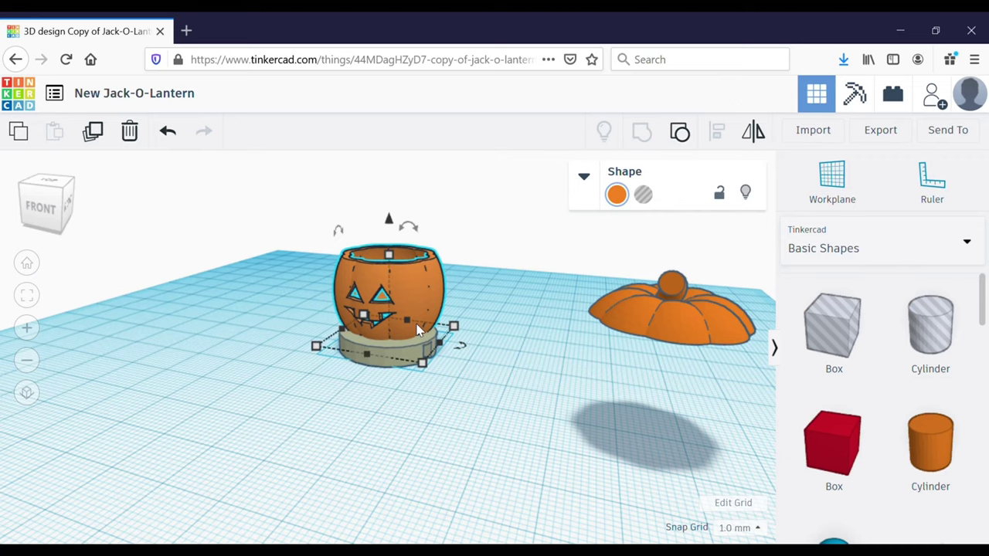
key(Right)
right_drag(539, 392, 578, 422)
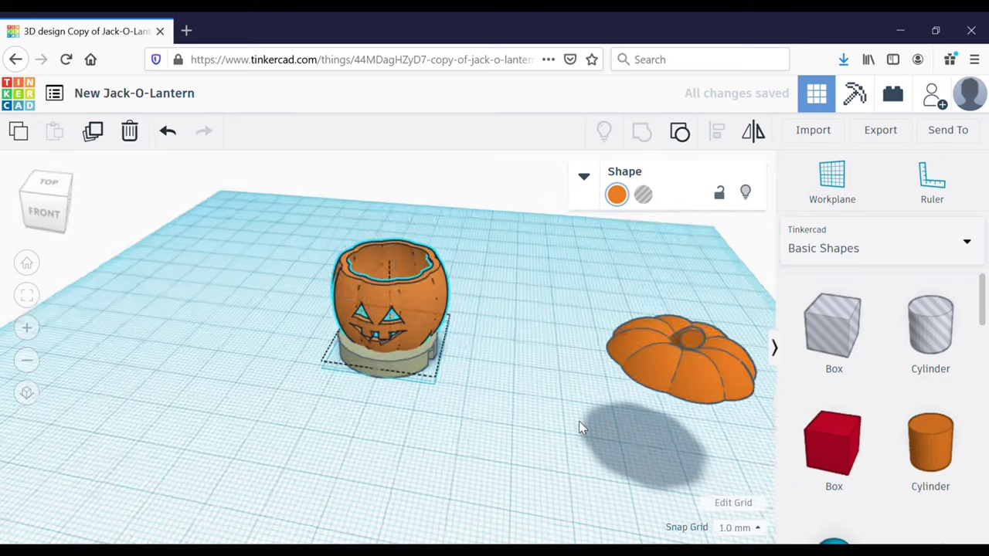
shift+click(379, 371)
click(713, 132)
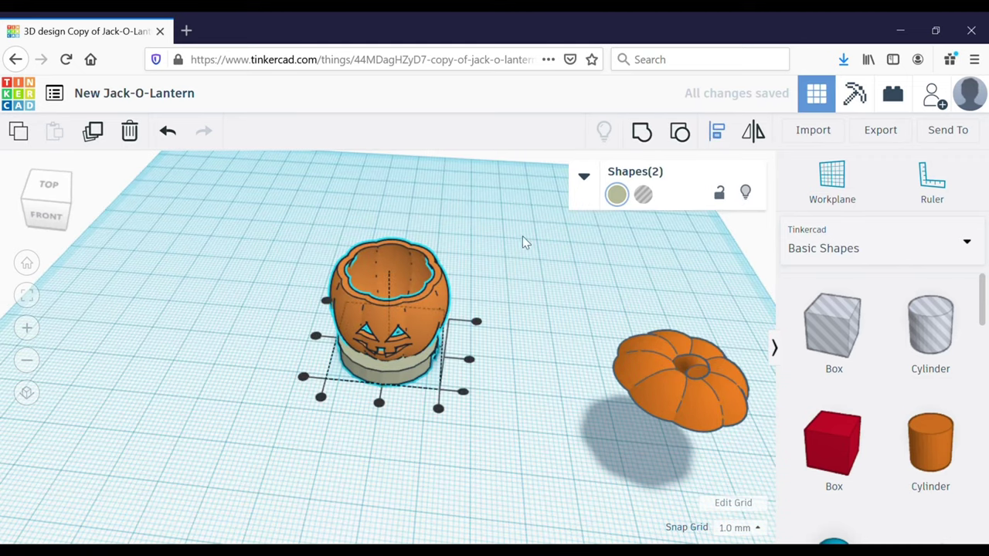
click(379, 403)
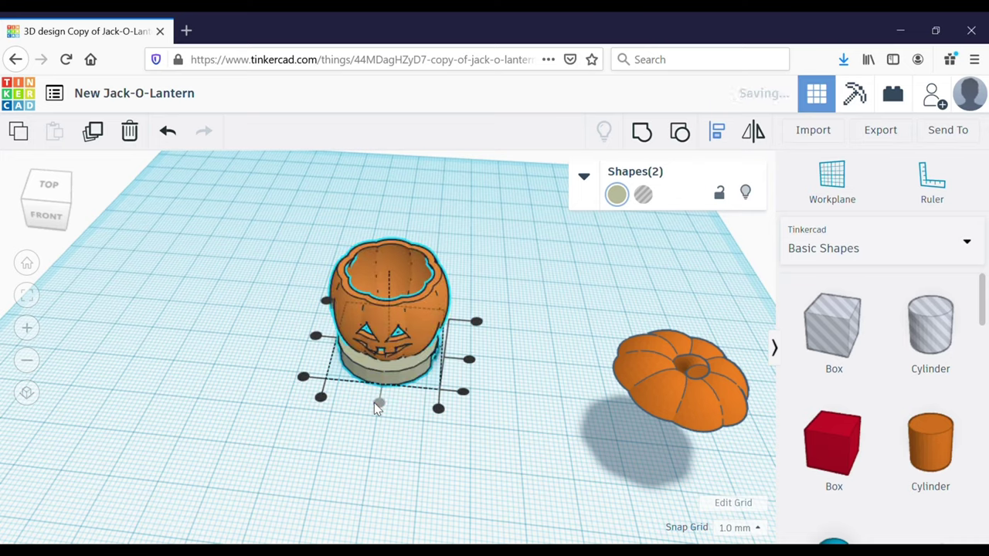
click(316, 337)
click(561, 459)
- Move the lid closer to the pumpkin body and drop it onto the workplane
right_drag(565, 459, 578, 439)
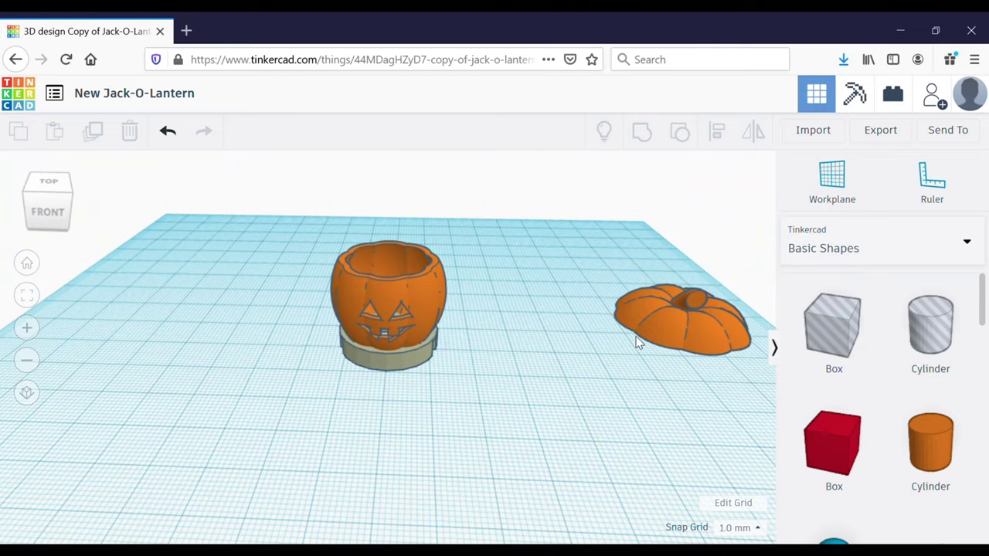
drag(638, 340, 566, 336)
key(d)
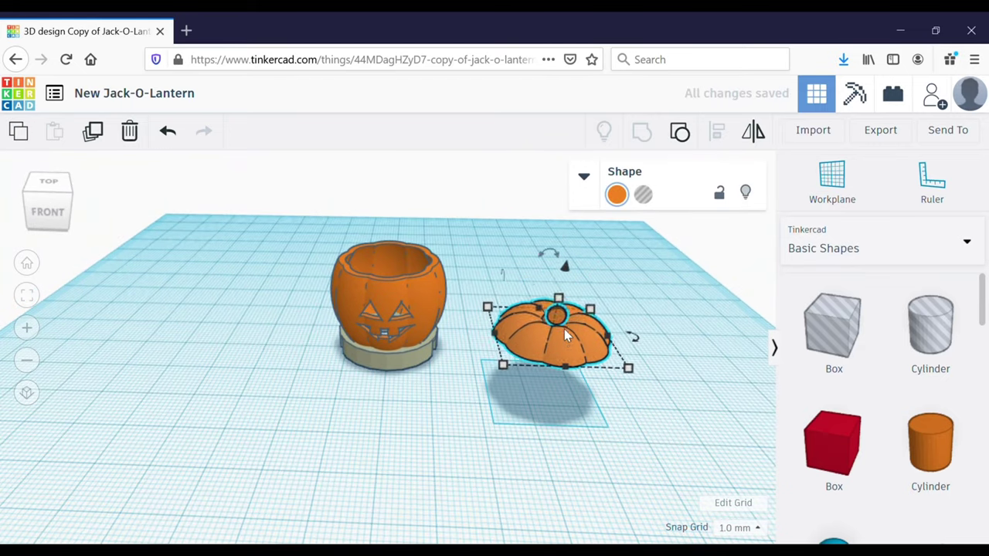
click(645, 353)
right_drag(645, 354, 617, 321)
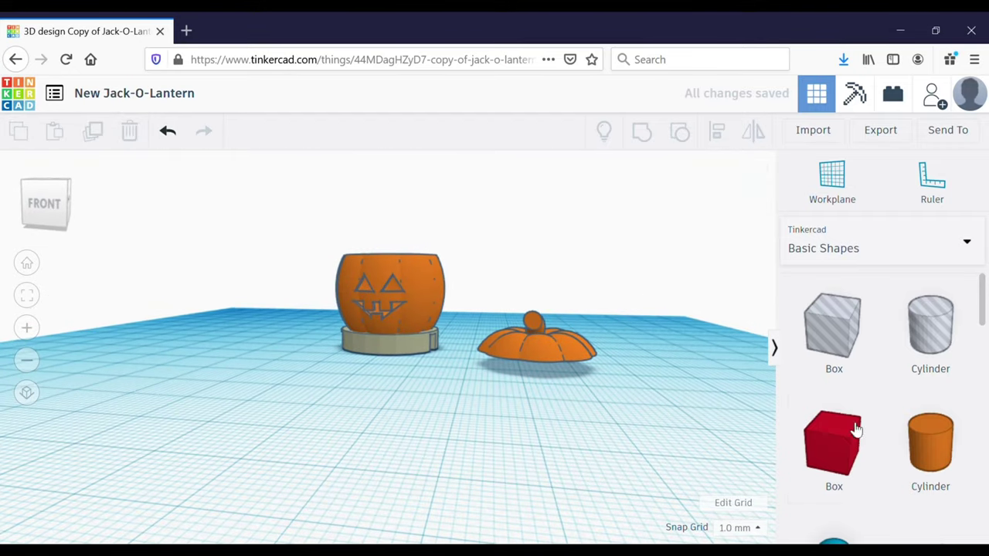
- Add a solid cylinder in front of the pumpkin and size it to 19 mm wide, 19 mm deep and 3 mm high
drag(937, 459, 246, 426)
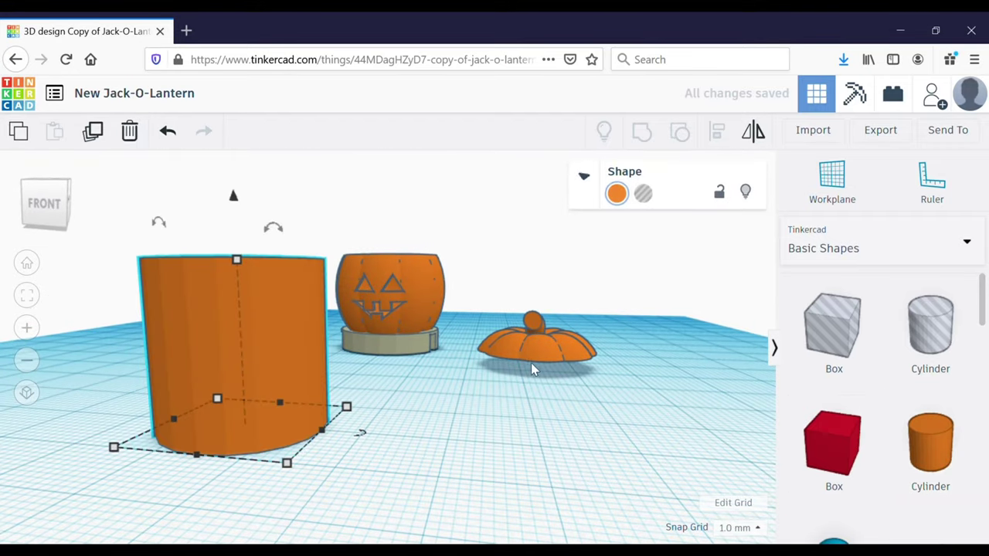
click(533, 361)
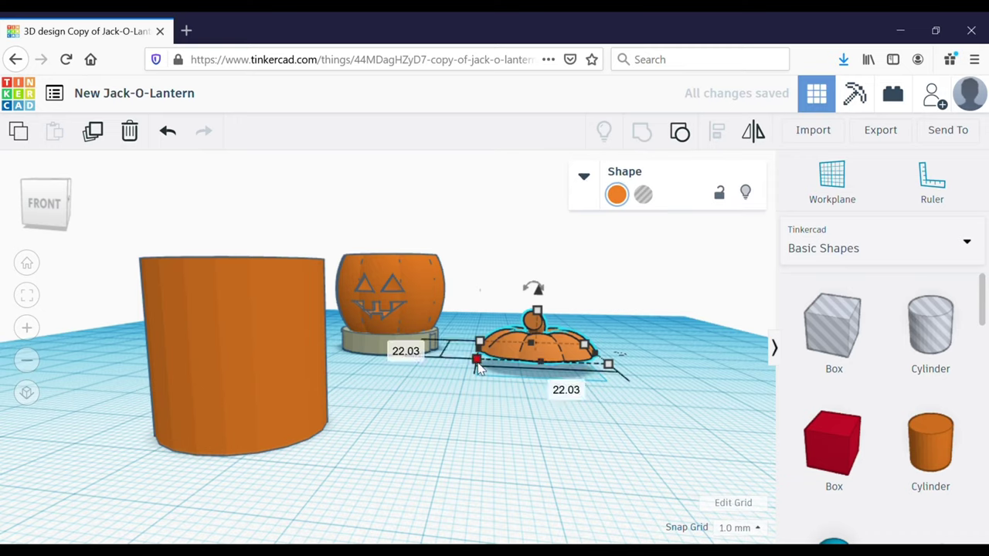
click(222, 407)
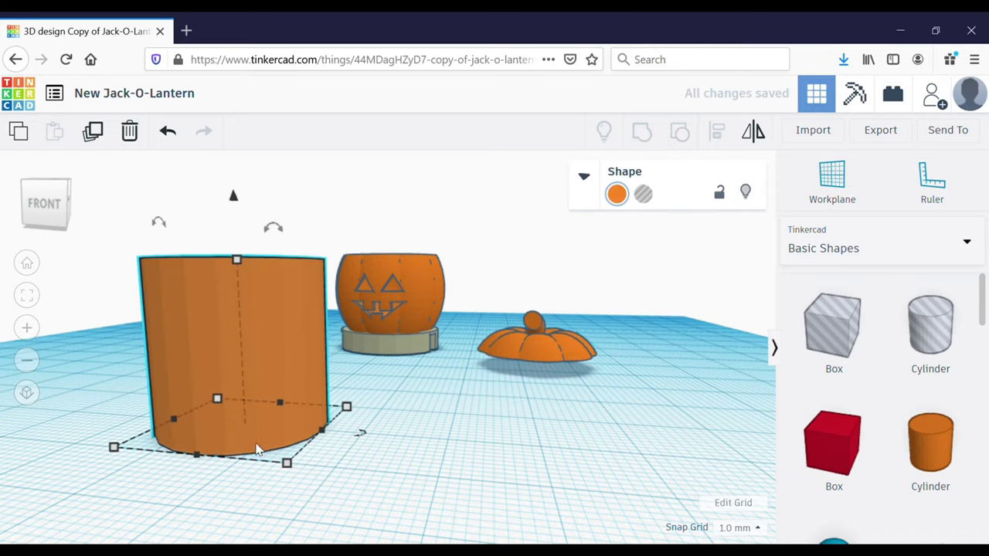
drag(254, 397, 309, 364)
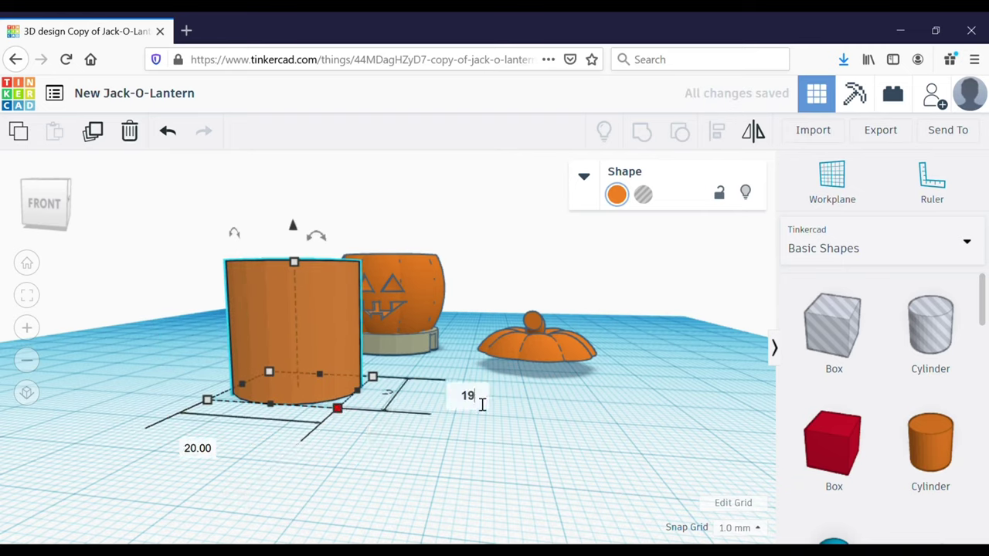
click(209, 448)
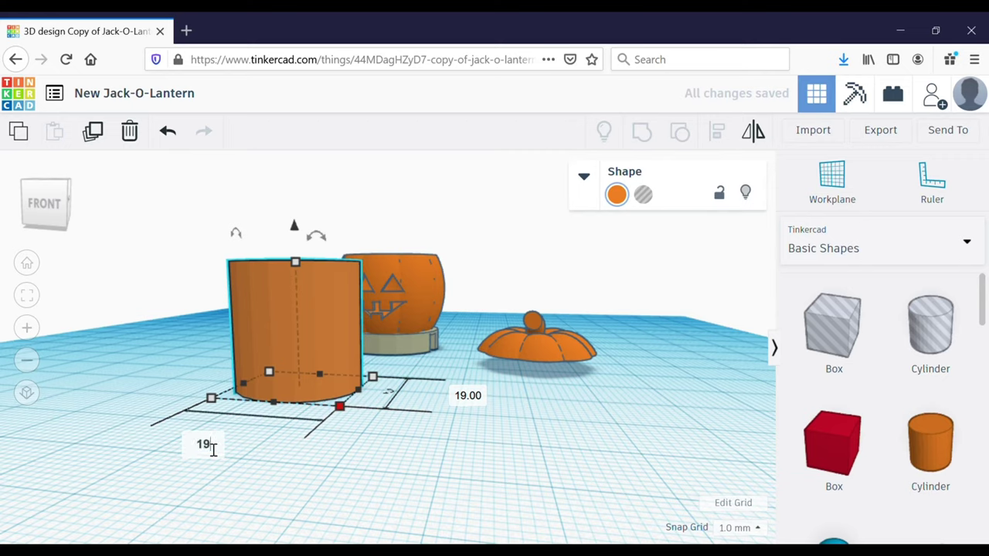
text(19)
key(Return)
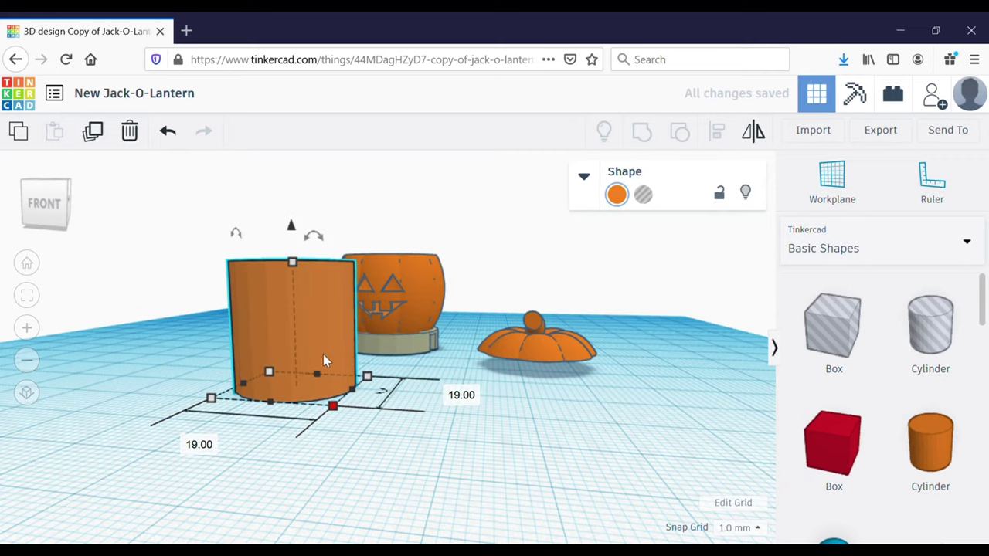
click(416, 329)
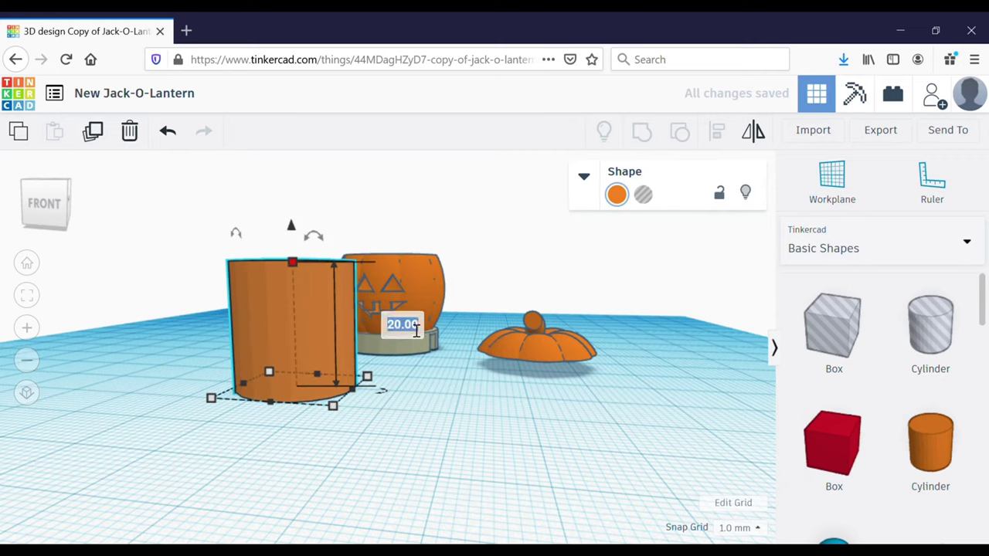
text(3)
key(Return)
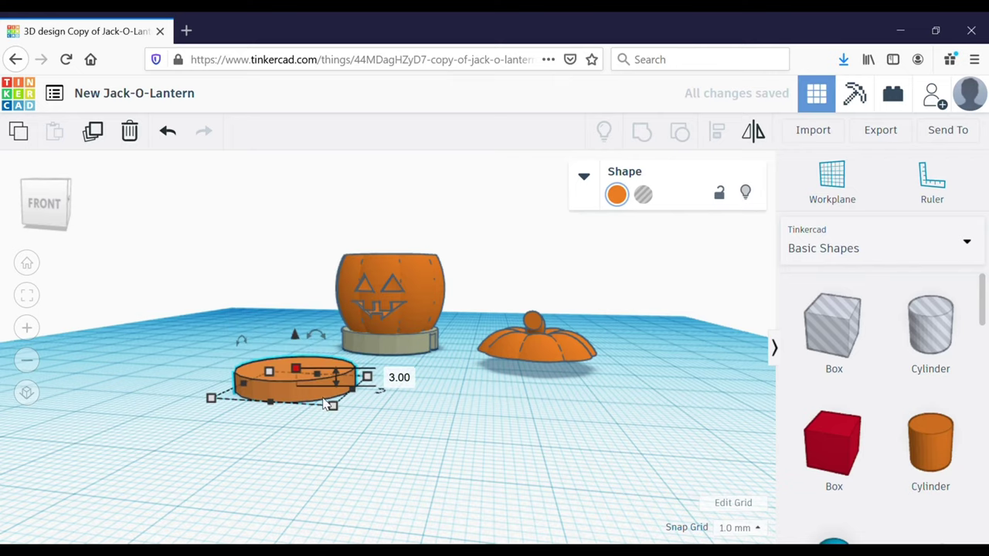
- Place the flat cylinder under the lid with the lid raised onto it, and centre the two in both horizontal directions
drag(286, 387, 521, 340)
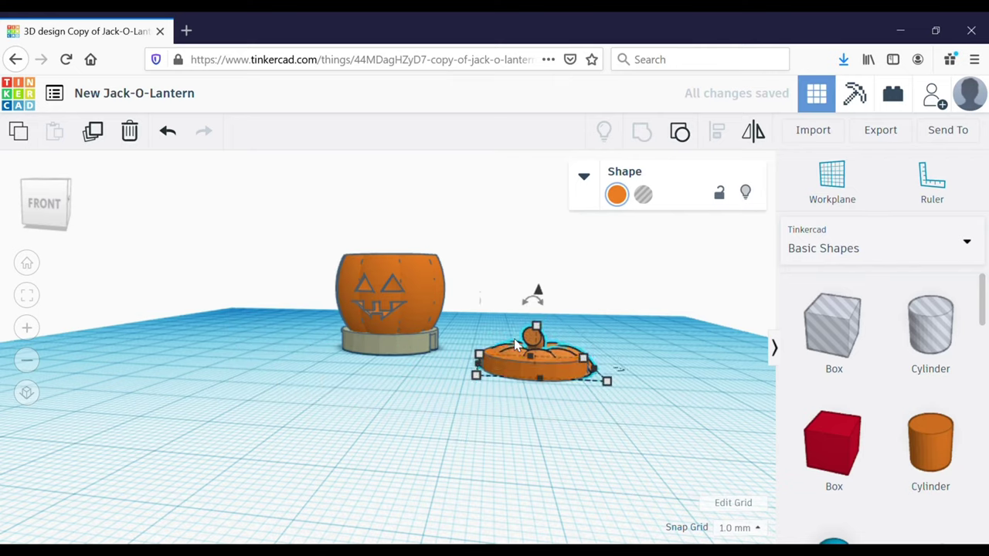
shift+click(578, 342)
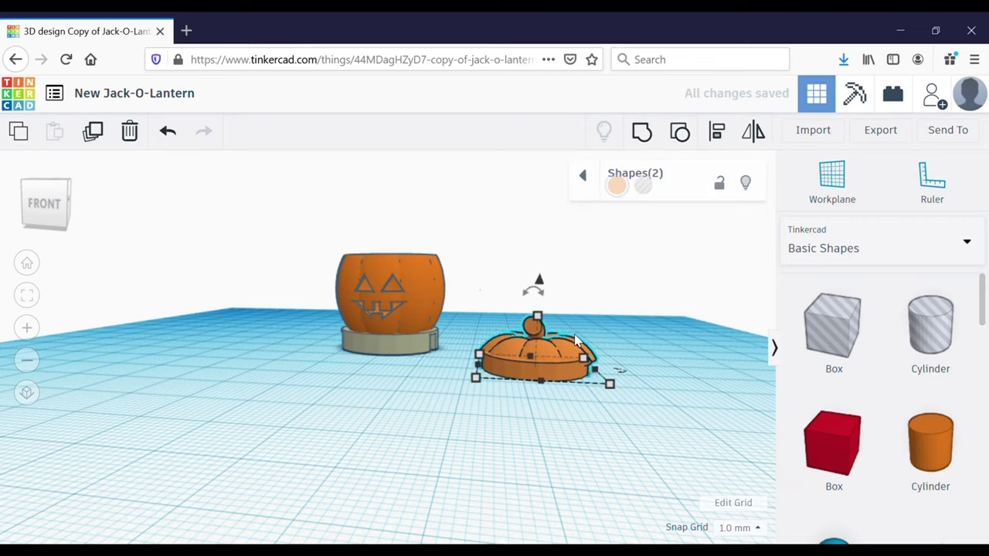
click(717, 131)
click(544, 390)
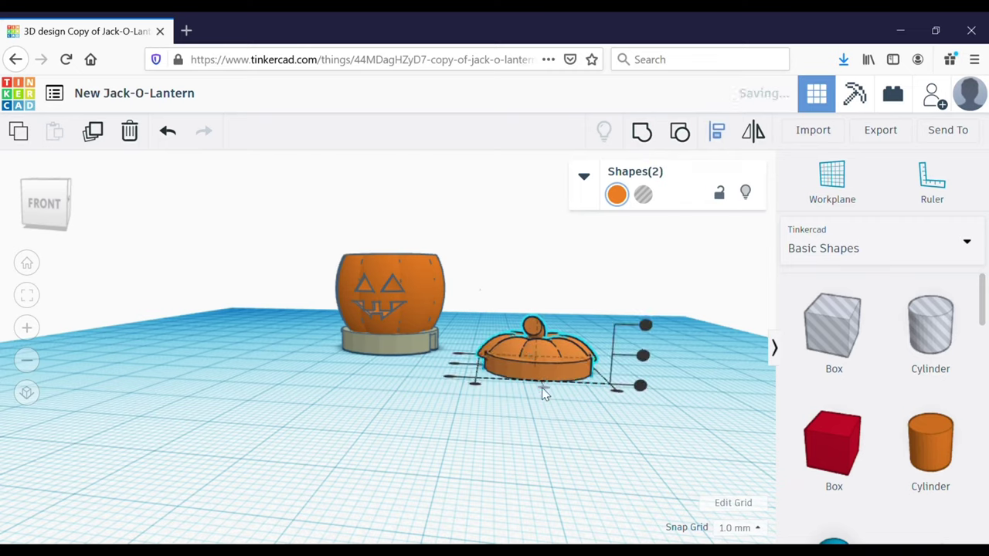
click(456, 366)
click(576, 455)
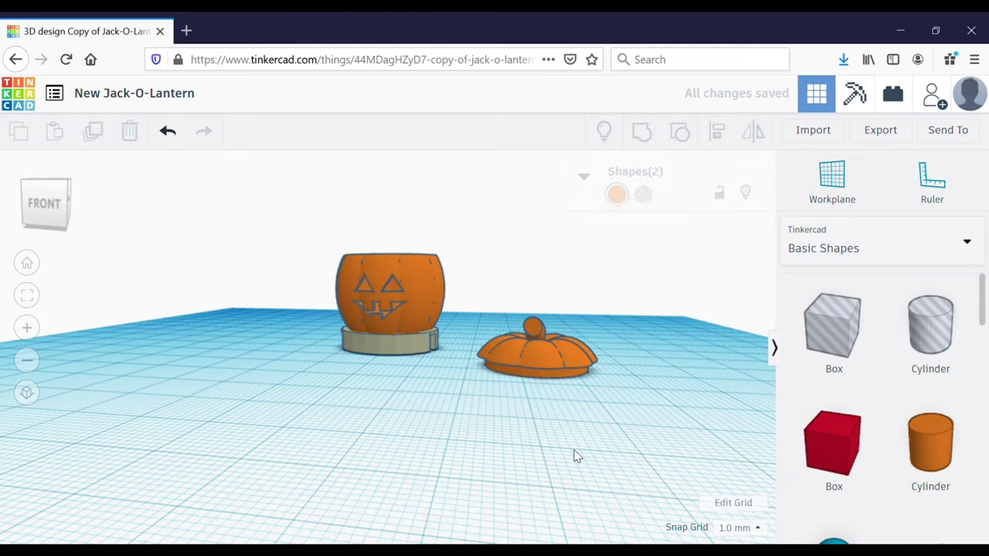
- Set the height of the cylinder under the lid to 2 mm and lower the lid to match
mouse_move(575, 453)
right_down()
mouse_move(579, 413)
mouse_move(571, 448)
right_up()
click(537, 349)
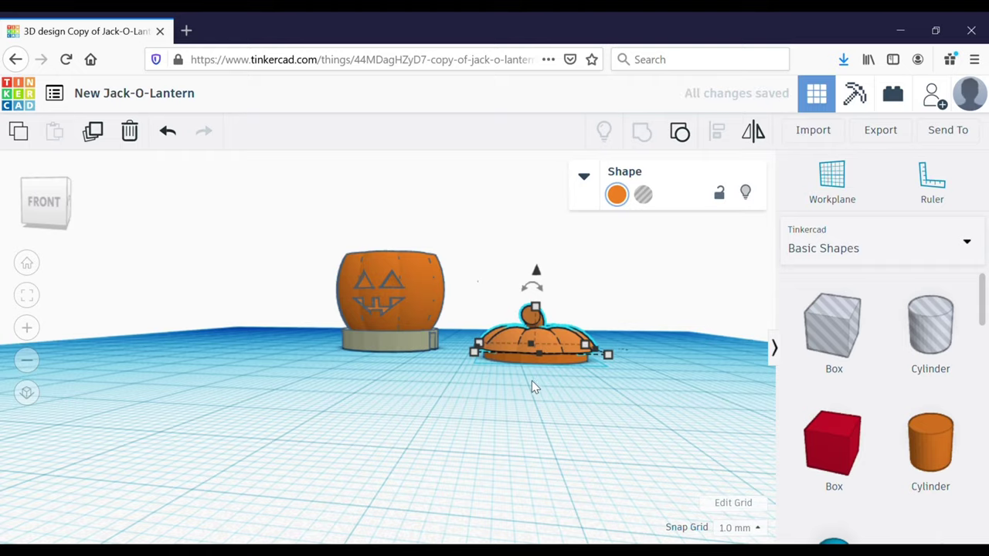
click(532, 380)
right_drag(531, 380, 516, 410)
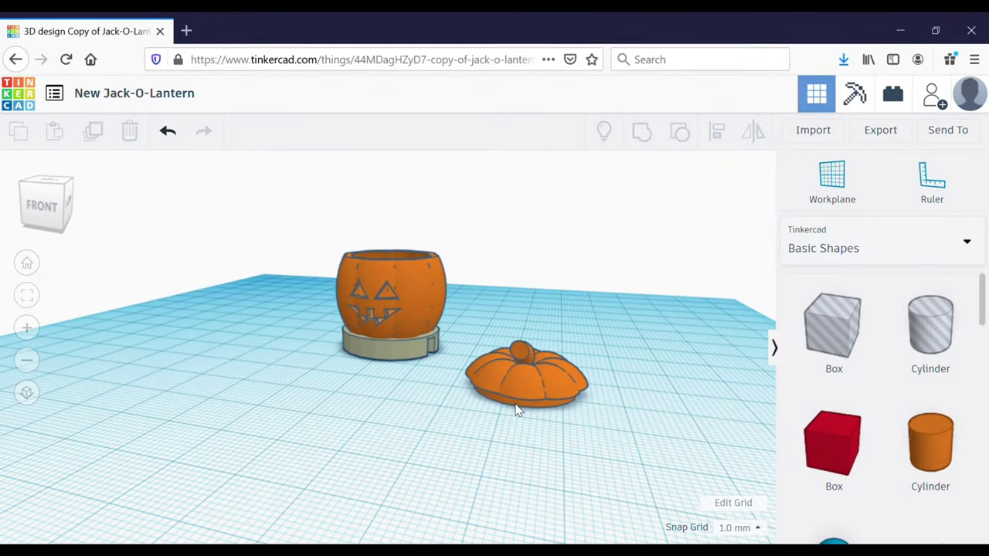
click(520, 393)
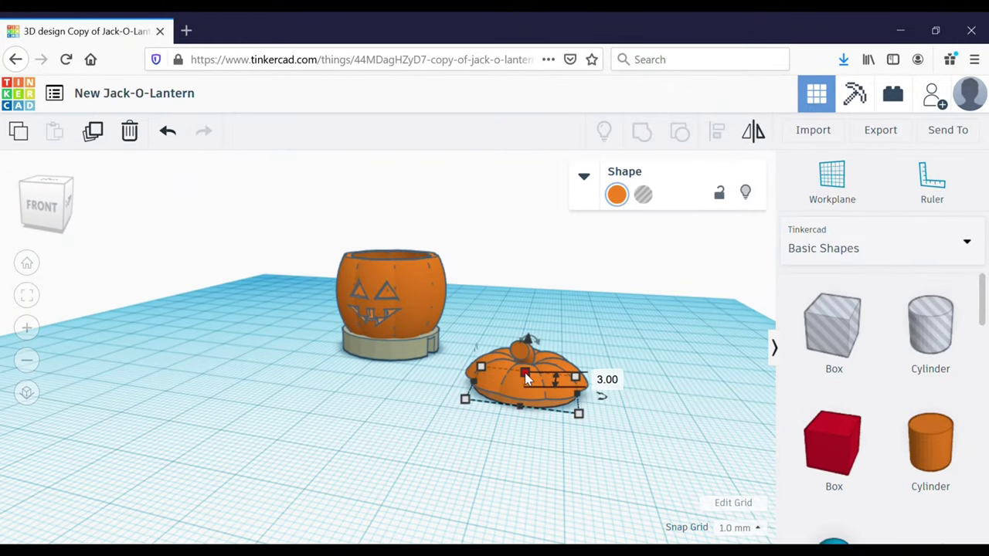
click(614, 381)
key(Return)
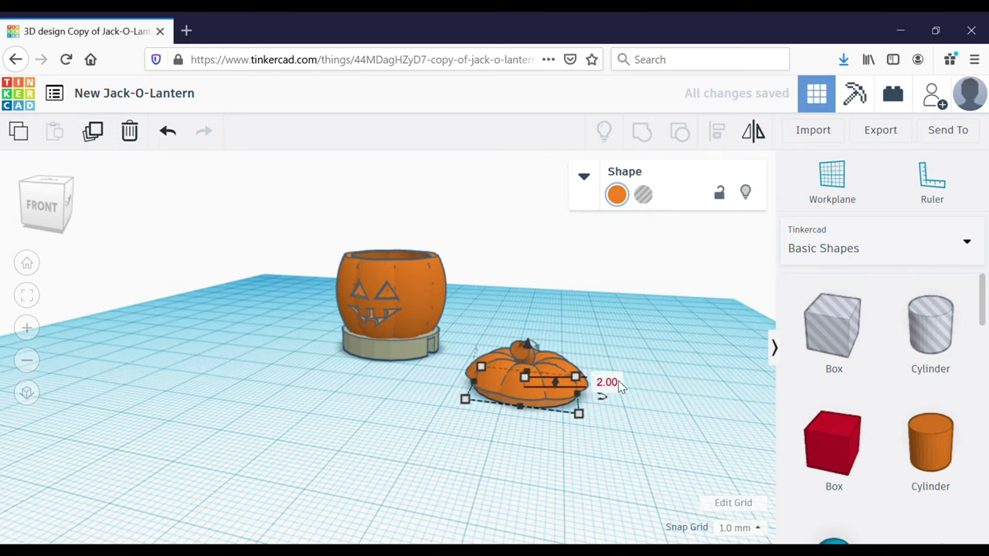
click(622, 377)
click(532, 396)
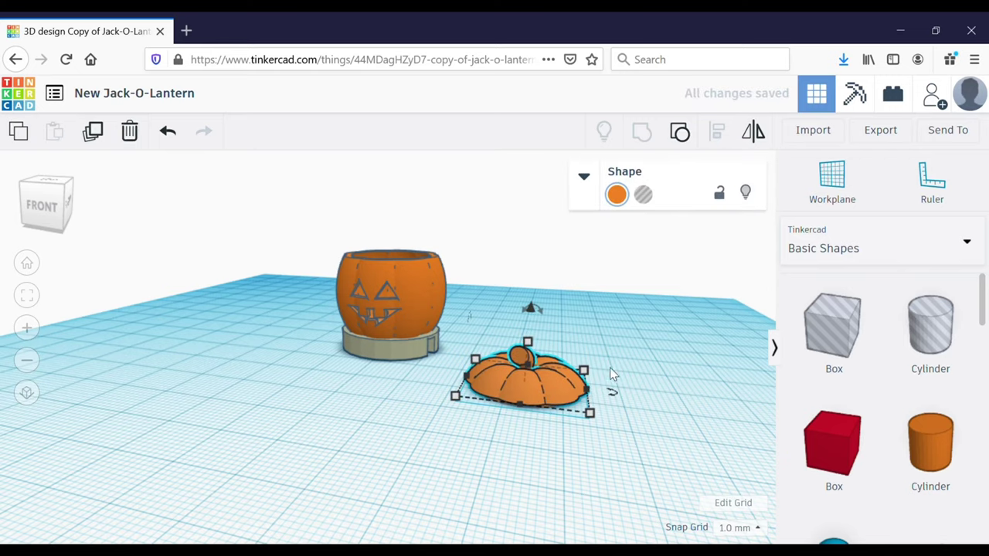
- Check the lid's underside and group the lid with its cylinder plug
click(663, 356)
right_drag(662, 356, 664, 317)
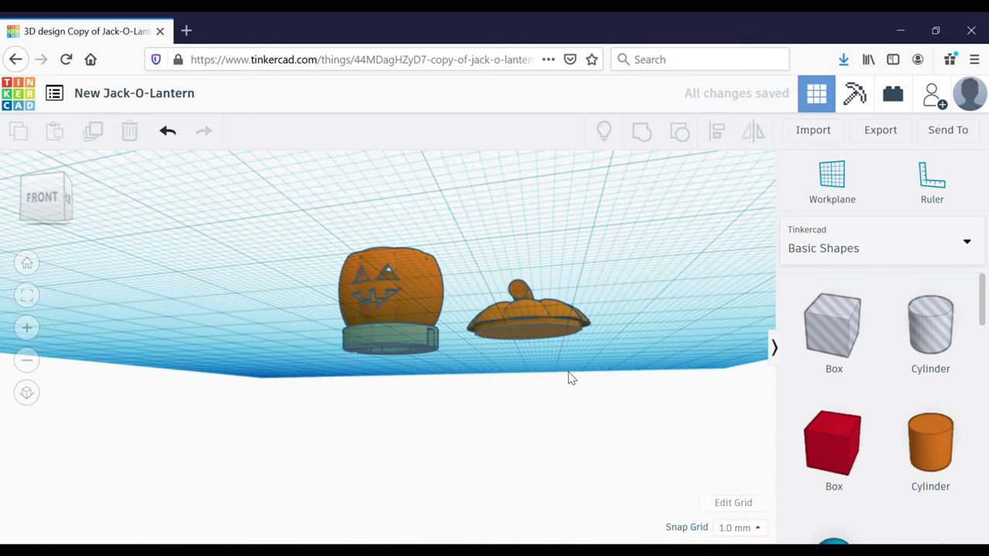
drag(569, 372, 502, 301)
click(650, 139)
right_drag(720, 357, 765, 391)
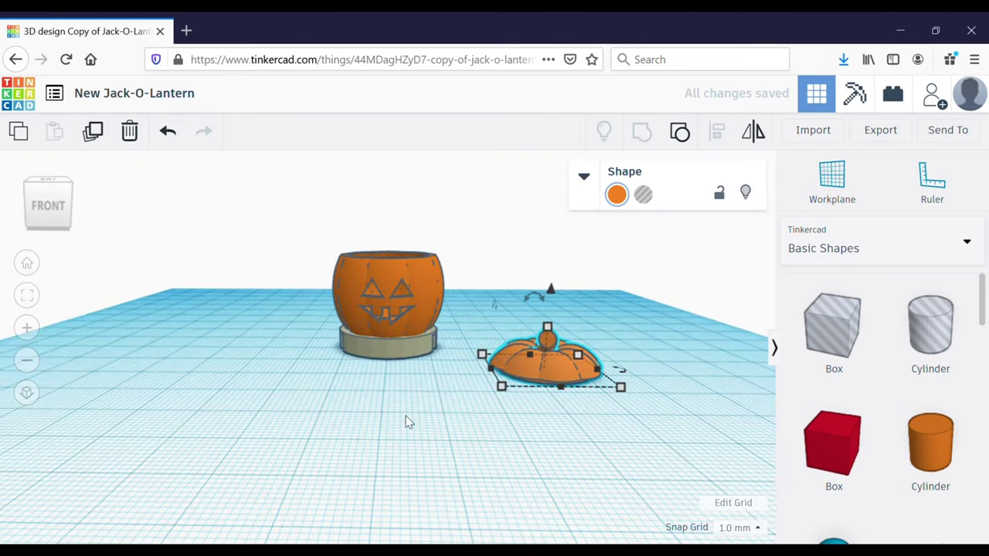
- Group the carved pumpkin body with the ring stand and colour the combined shape orange
drag(408, 417, 417, 210)
click(646, 132)
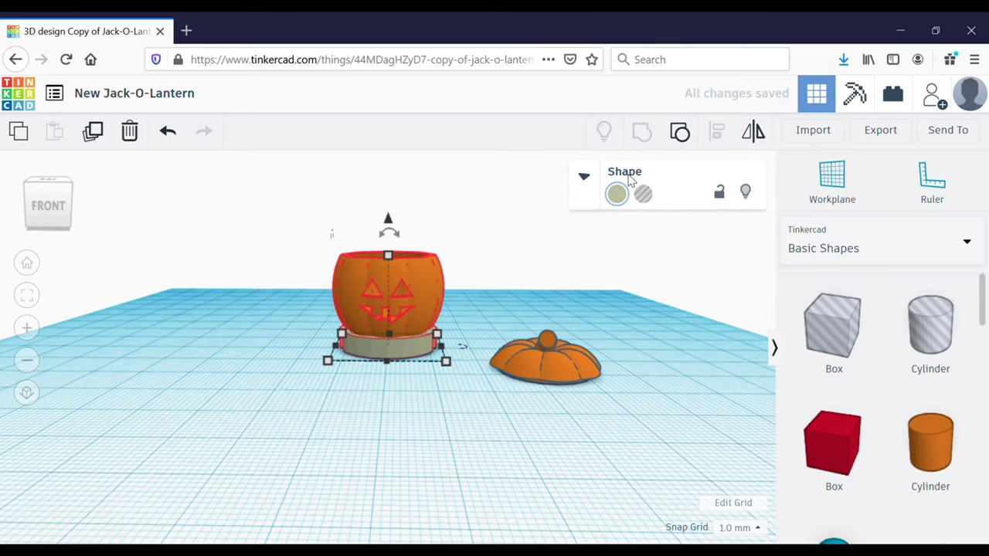
click(558, 353)
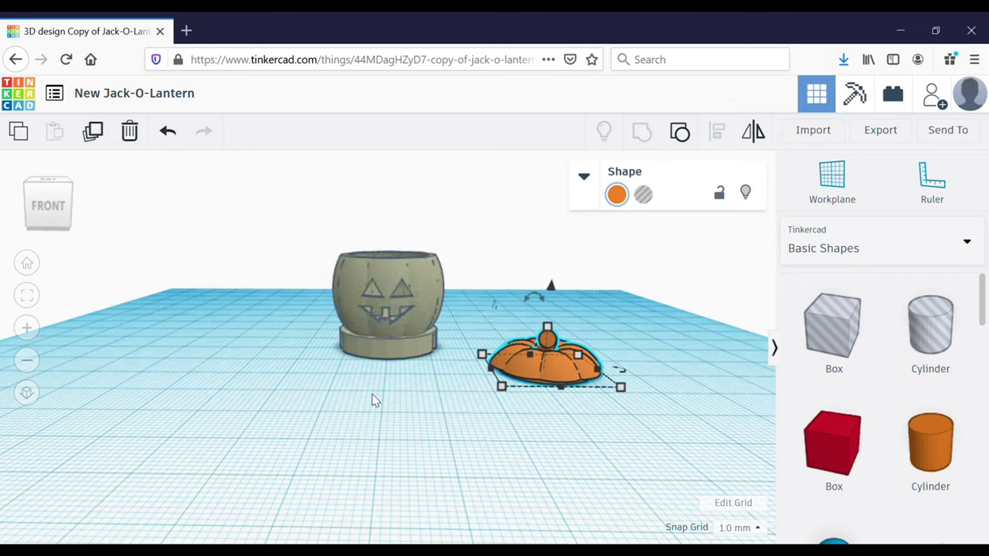
click(386, 309)
click(617, 194)
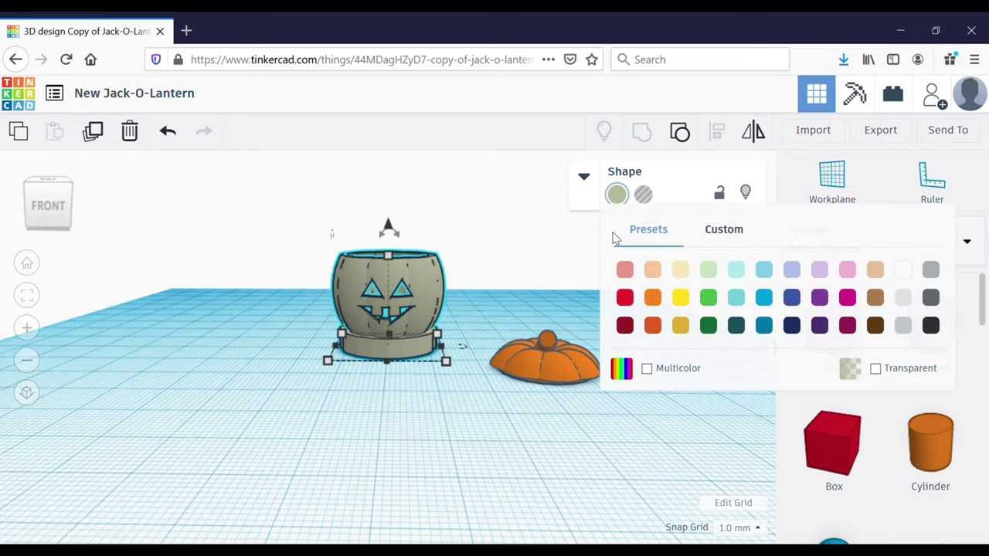
click(652, 298)
- Export only the selected lid as an STL file for 3D printing
click(570, 352)
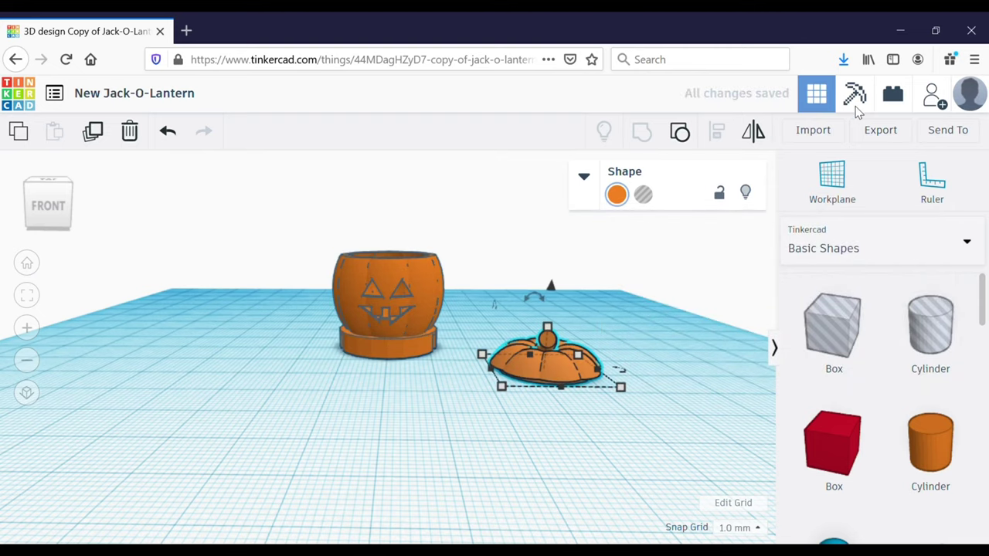
click(880, 131)
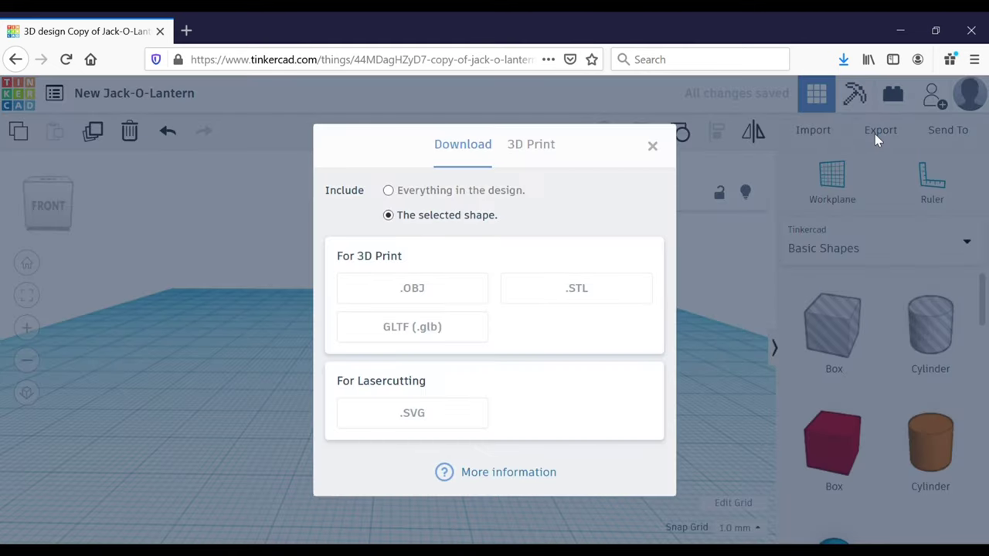
click(618, 288)
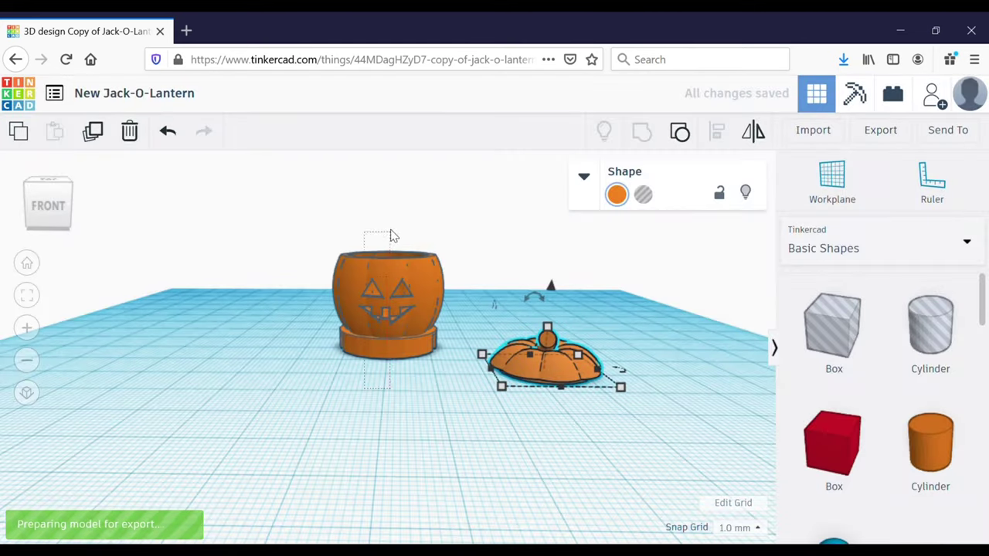
- Export only the carved pumpkin body with its stand as a separate STL file
click(391, 259)
click(880, 130)
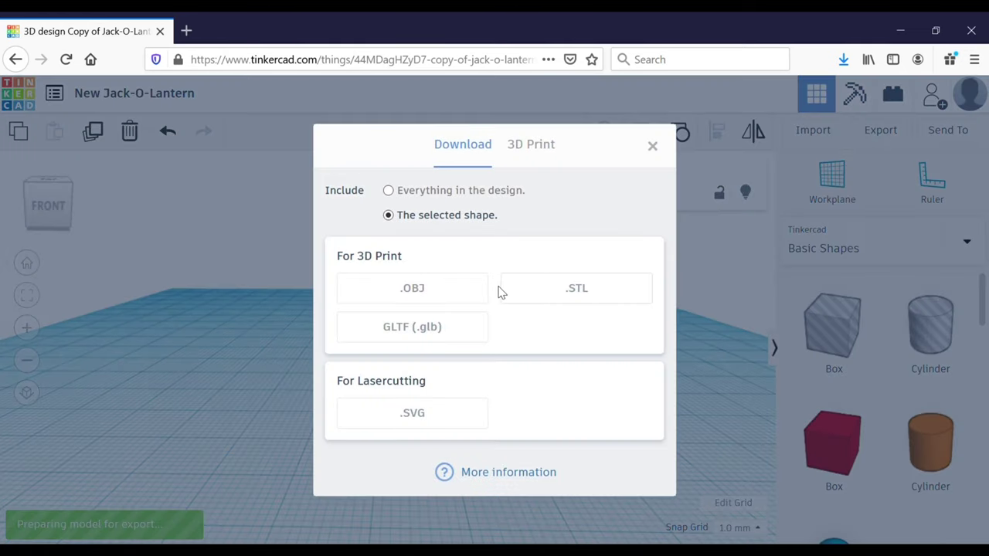
click(585, 296)
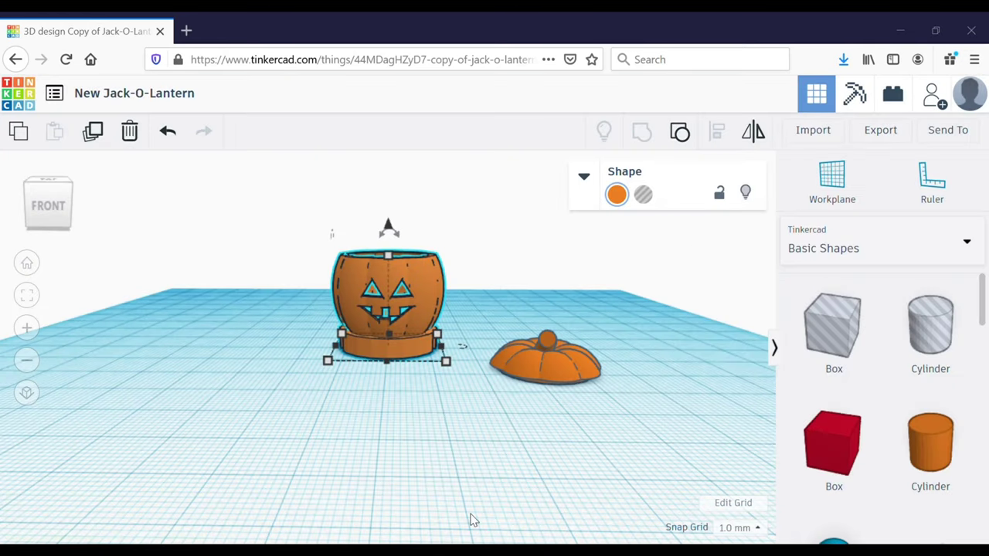